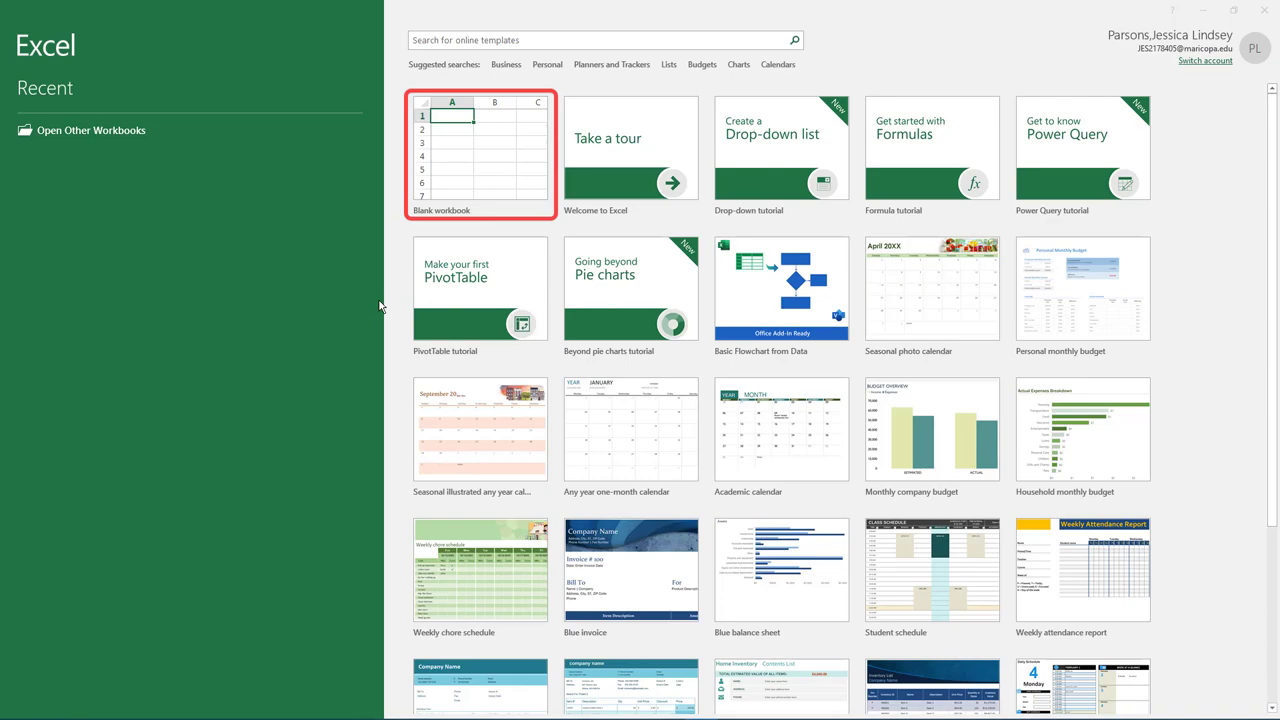
Step: Create a new blank workbook (Book1) from the Excel start screen
click(467, 190)
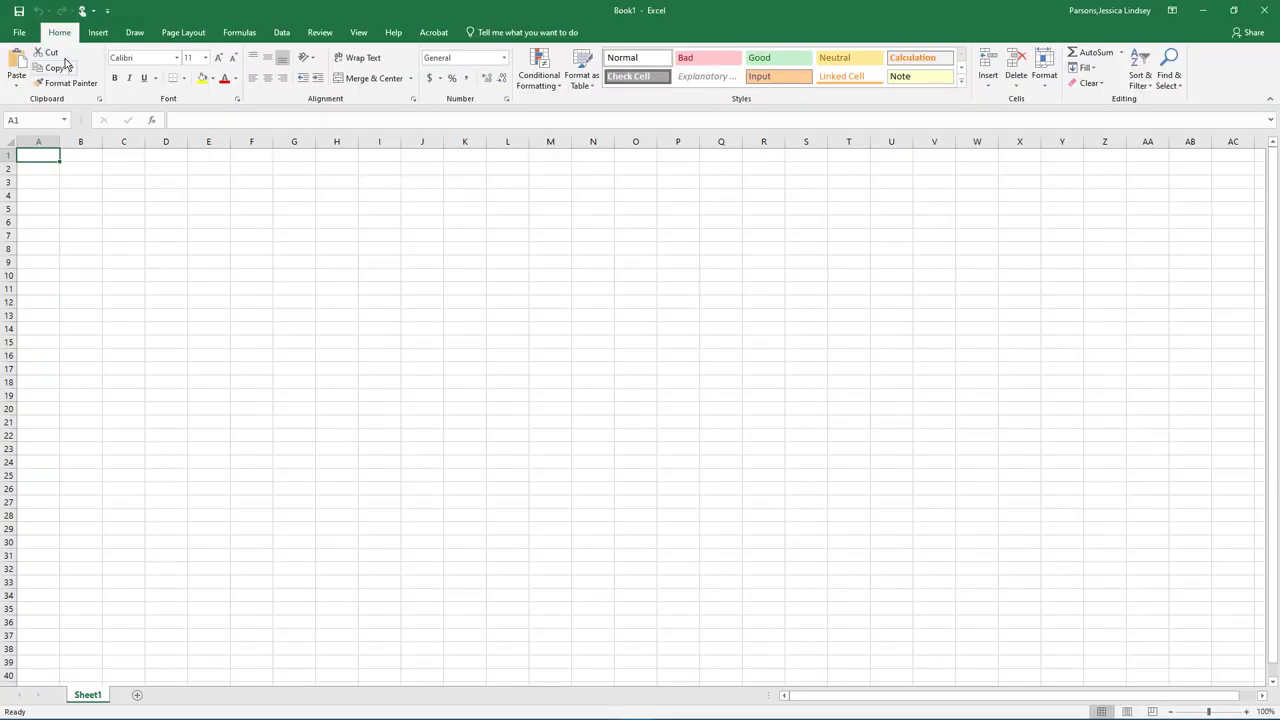
Step: Save Book1 under a practice file name with Save As
click(20, 34)
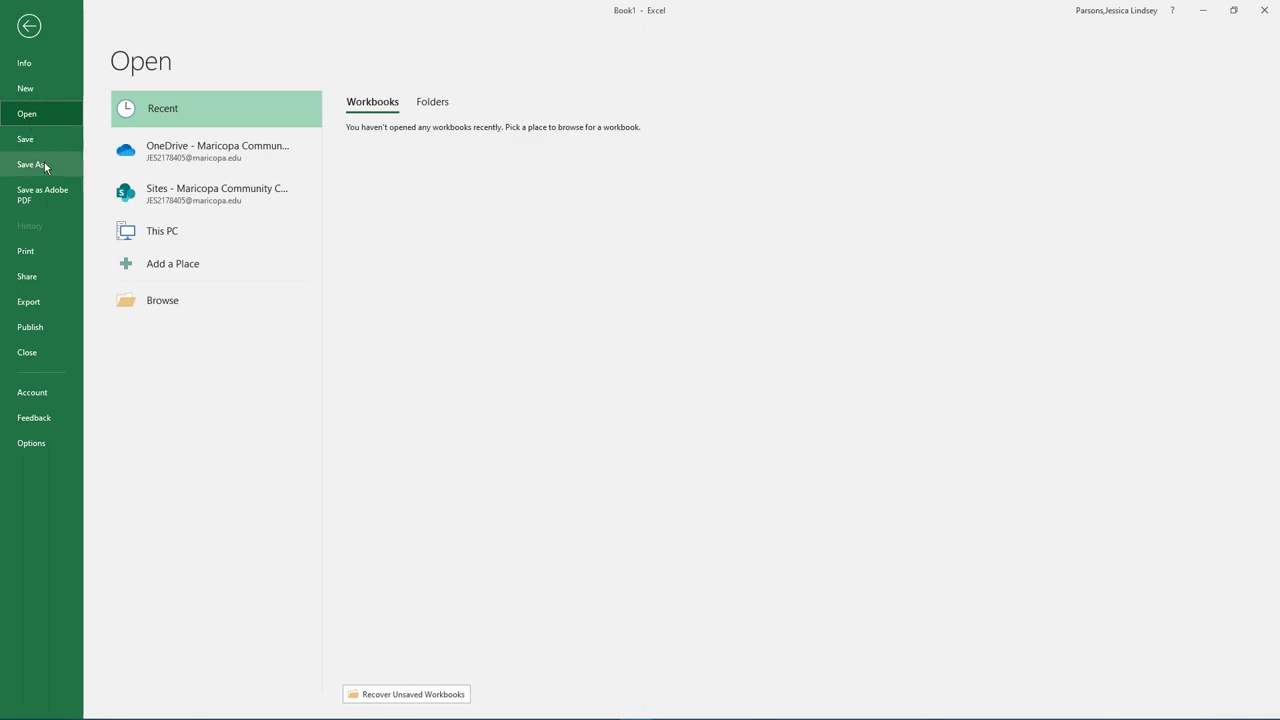
click(44, 164)
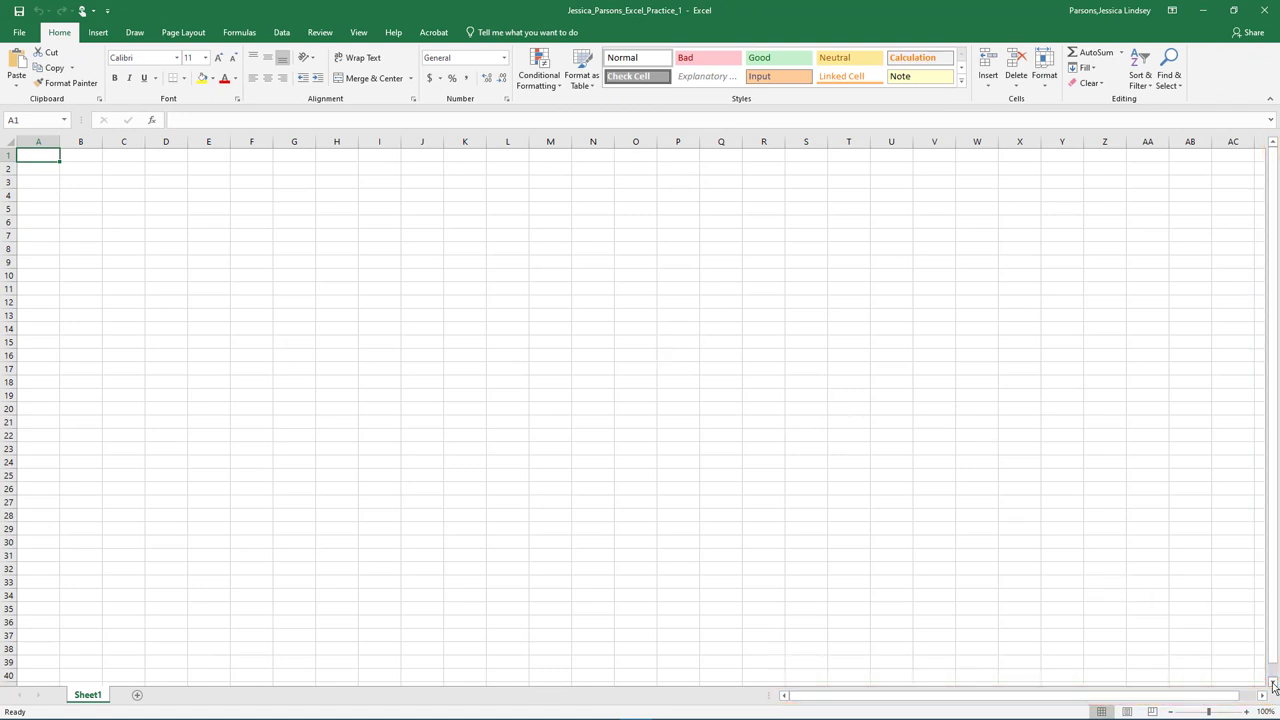
Step: Enter 'My Budget By Month' in A1 and 'For the First Quarter' in A2
click(1273, 682)
drag(1272, 600, 1272, 290)
click(1262, 695)
click(1262, 695)
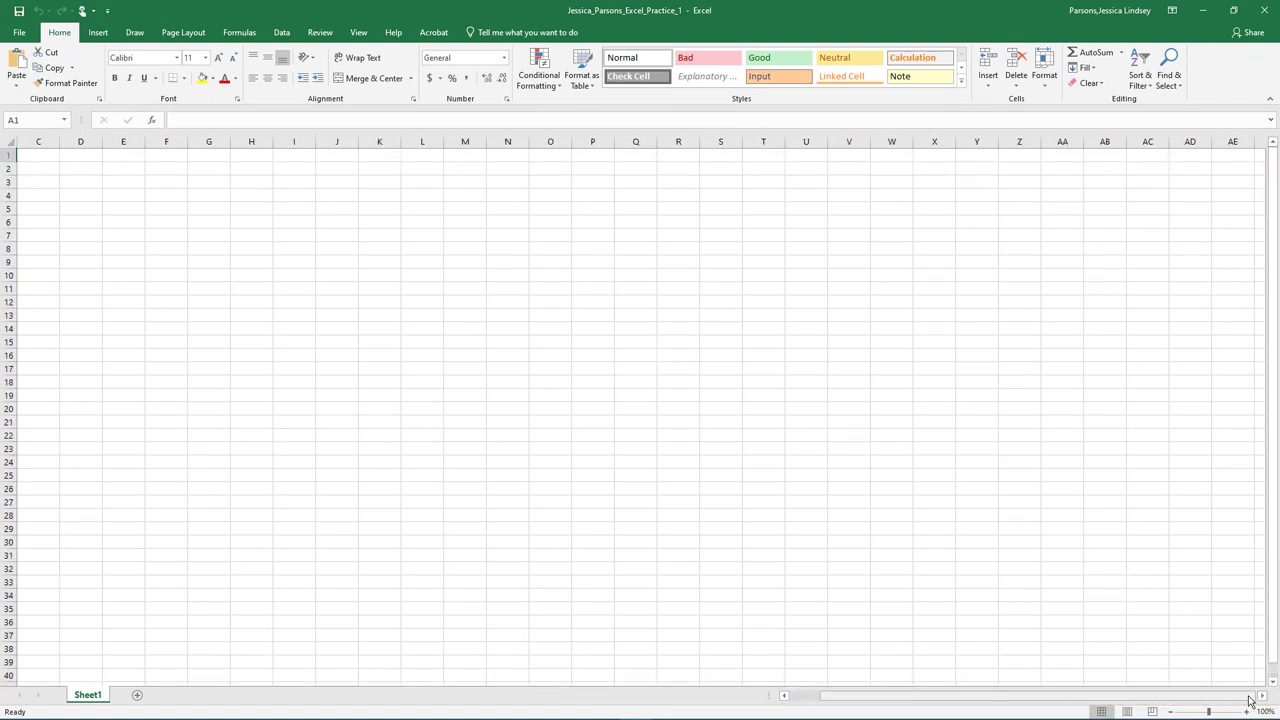
drag(1249, 697, 1137, 700)
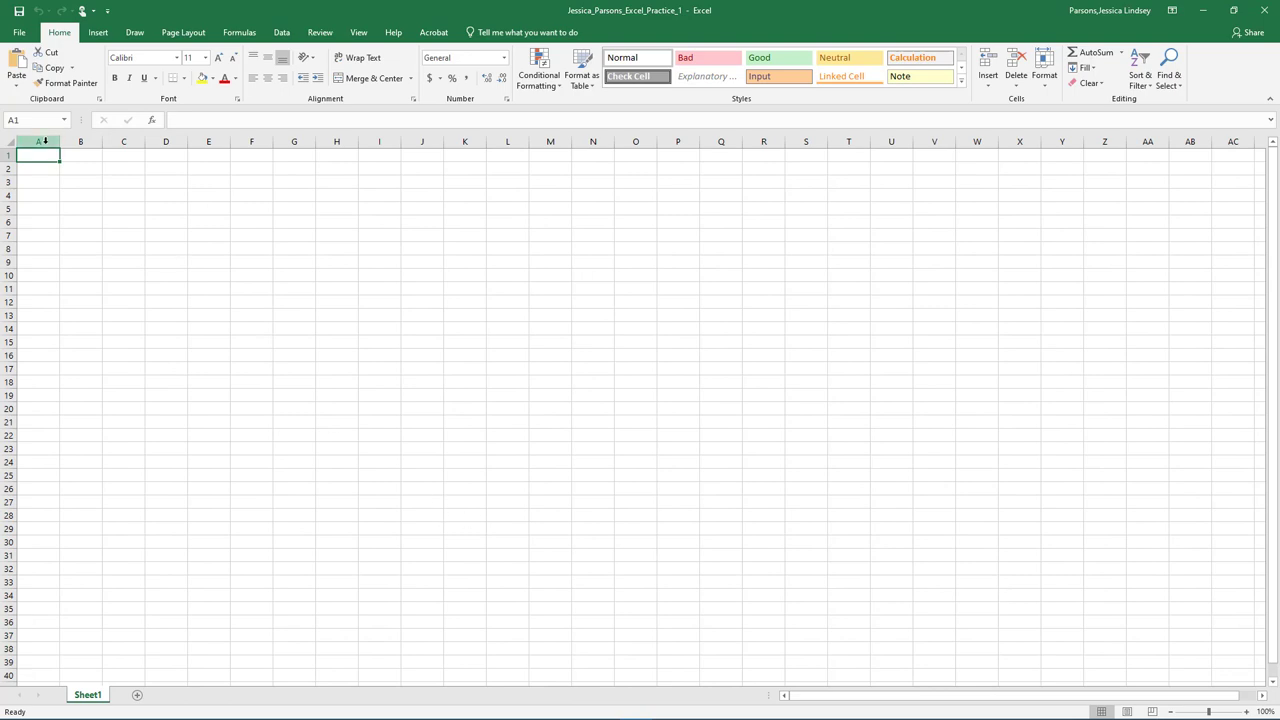
text(My Budget)
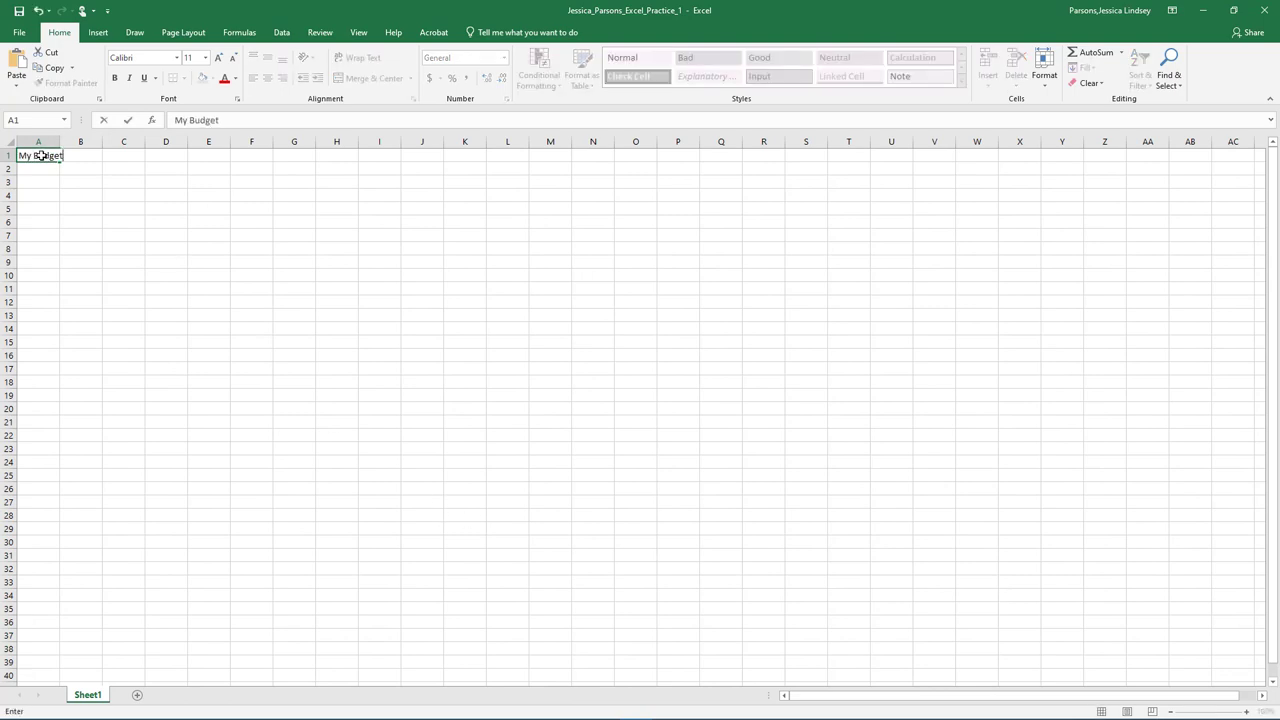
text( By Month)
key(Return)
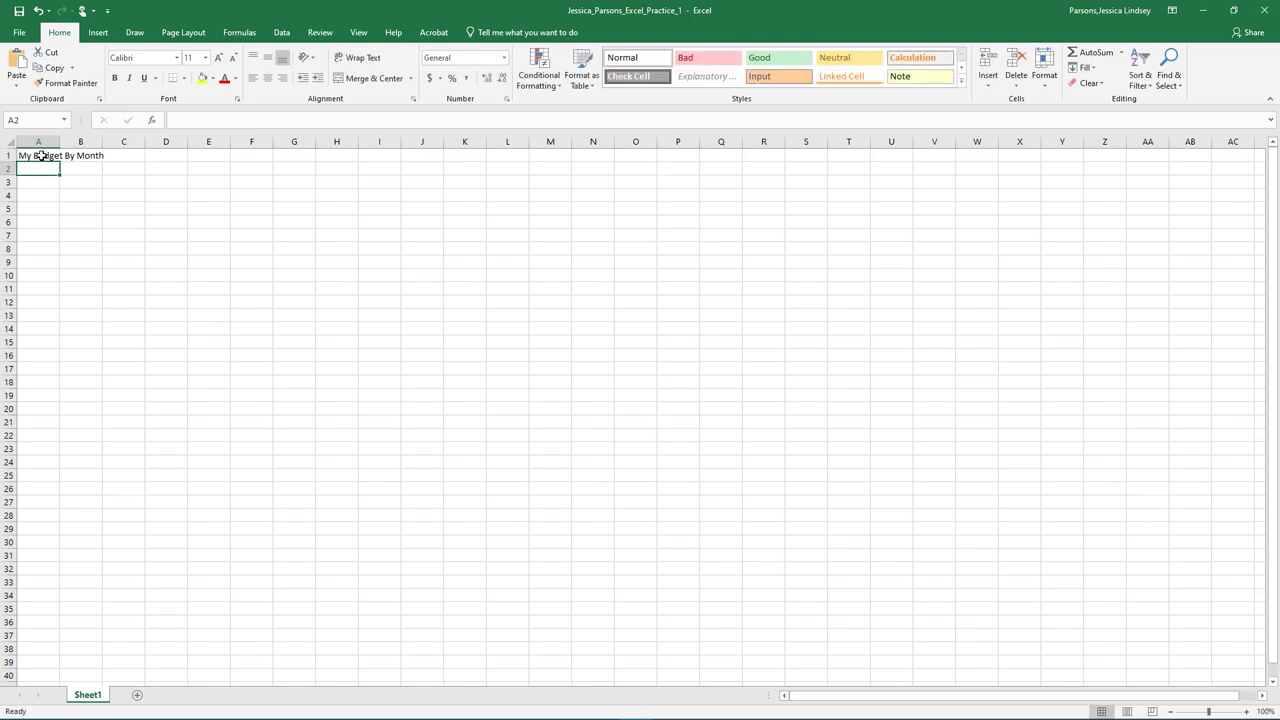
text(Fo)
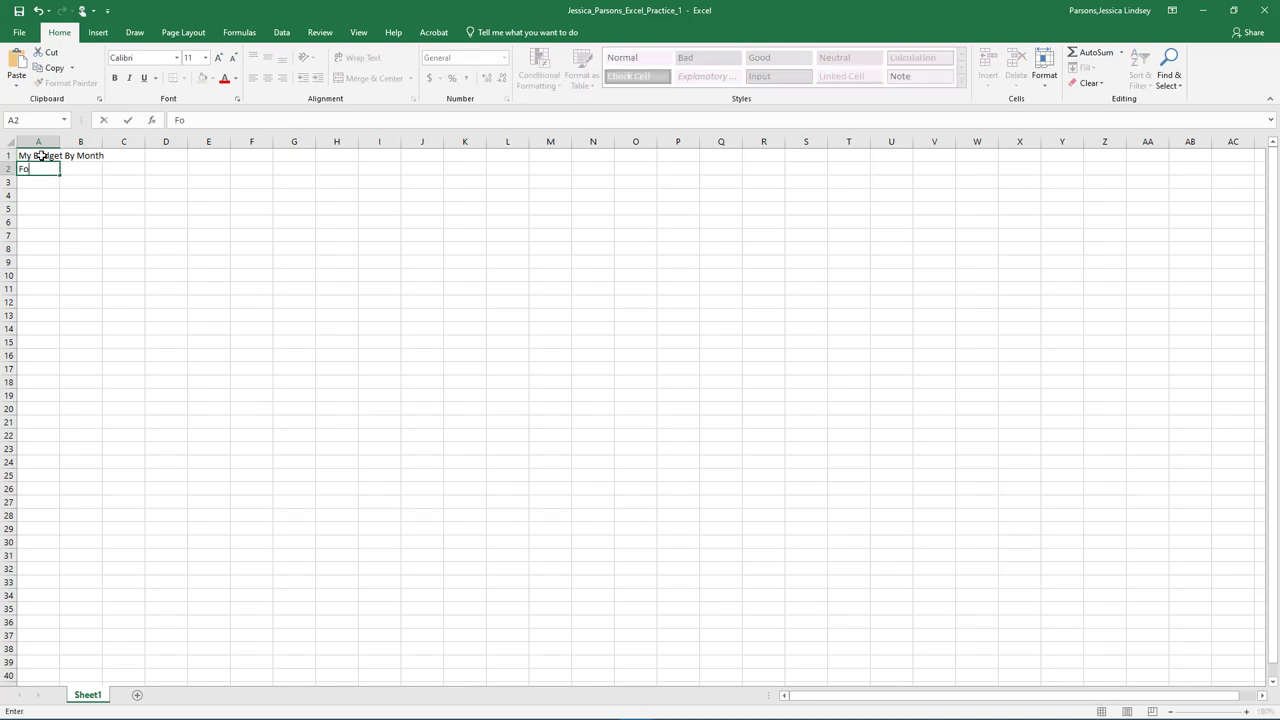
text(r the First Quarter)
key(Return)
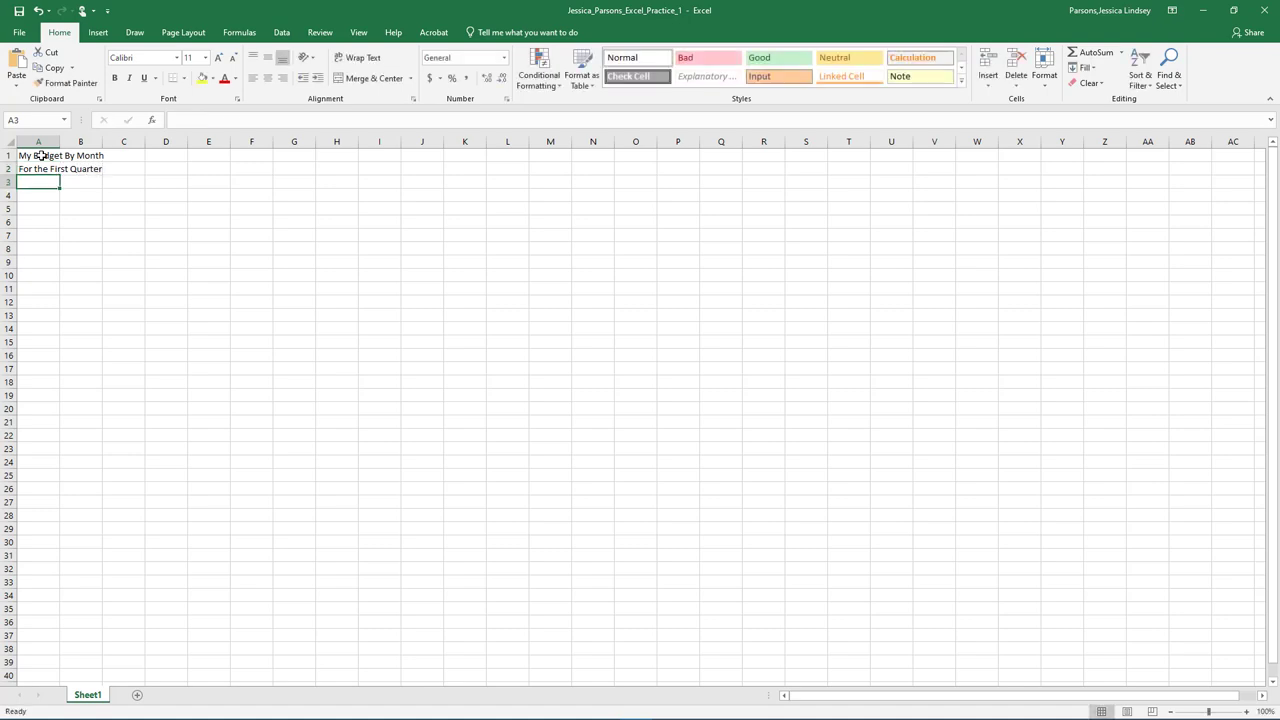
Step: Jump to cell A4 using the Name Box
click(34, 120)
click(34, 120)
key(Return)
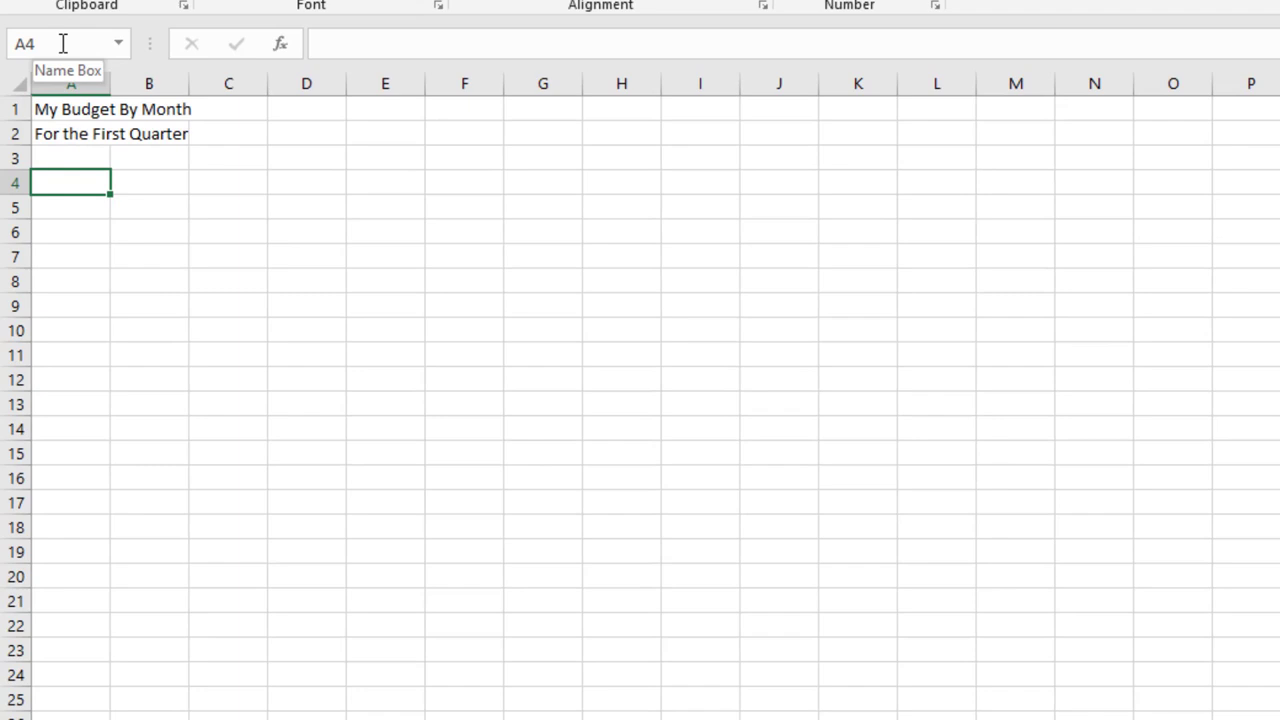
Step: List Housing, Groceries, Utilities, Misc Expenses and Monthly Total down A4:A8
text(Housing)
key(Return)
text(Grocerie)
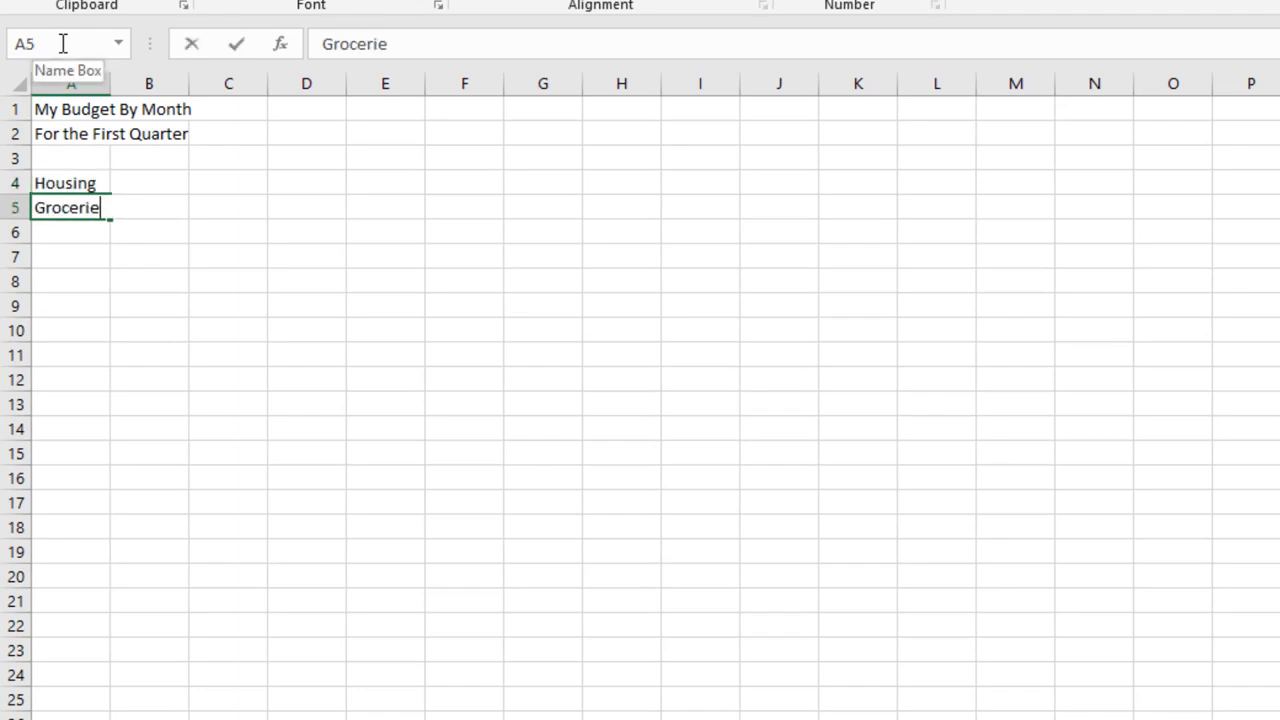
text(s)
key(Return)
text(Utilities)
key(Return)
text(Misc Expen)
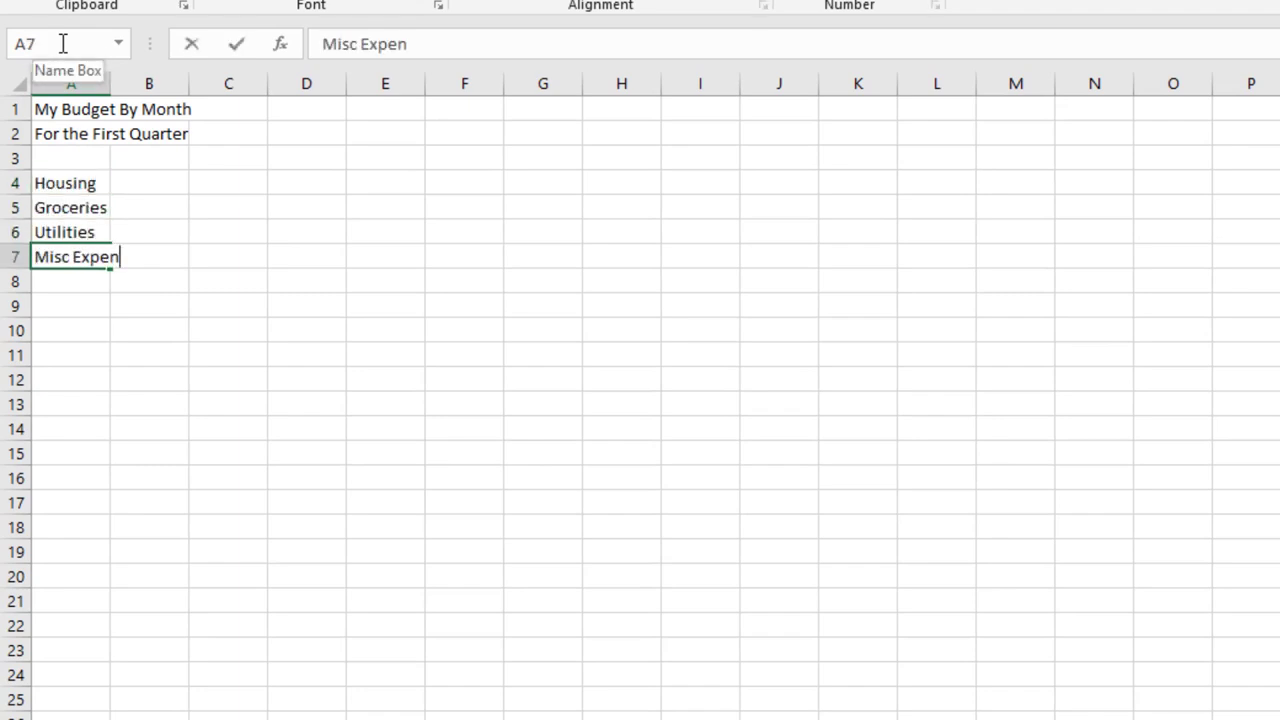
text(ses)
key(Return)
text(Monthly Total)
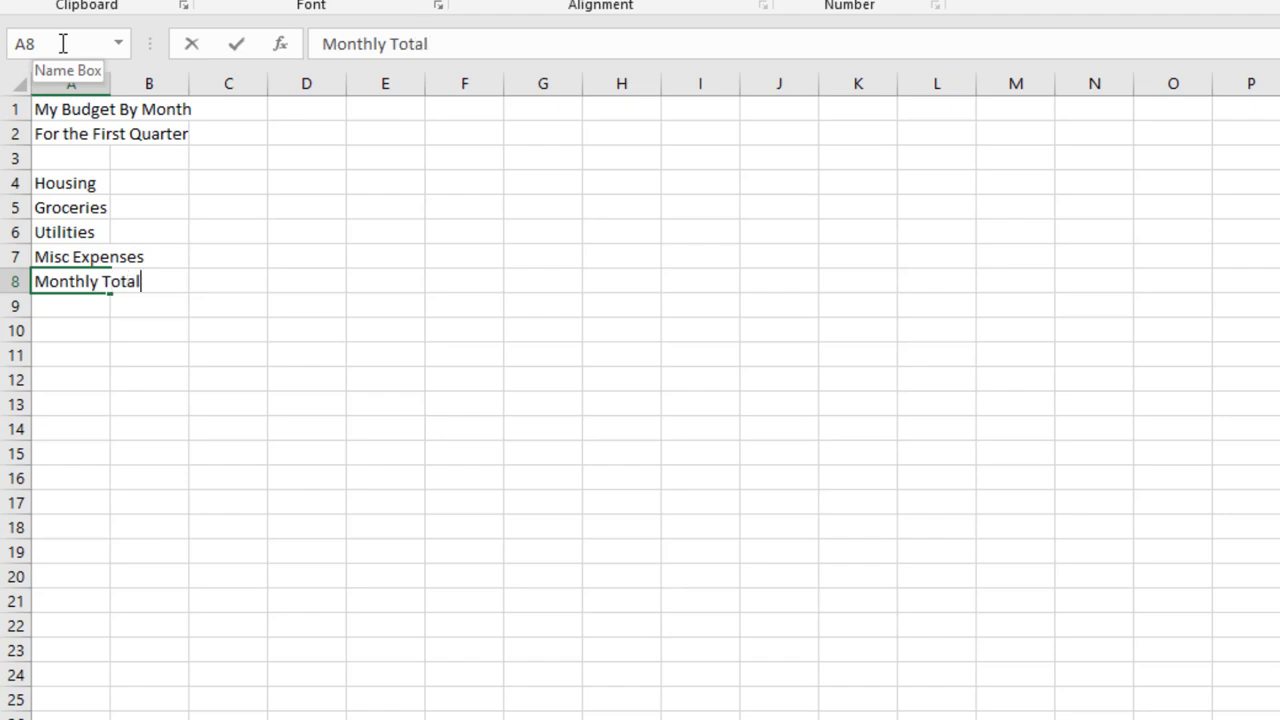
key(Return)
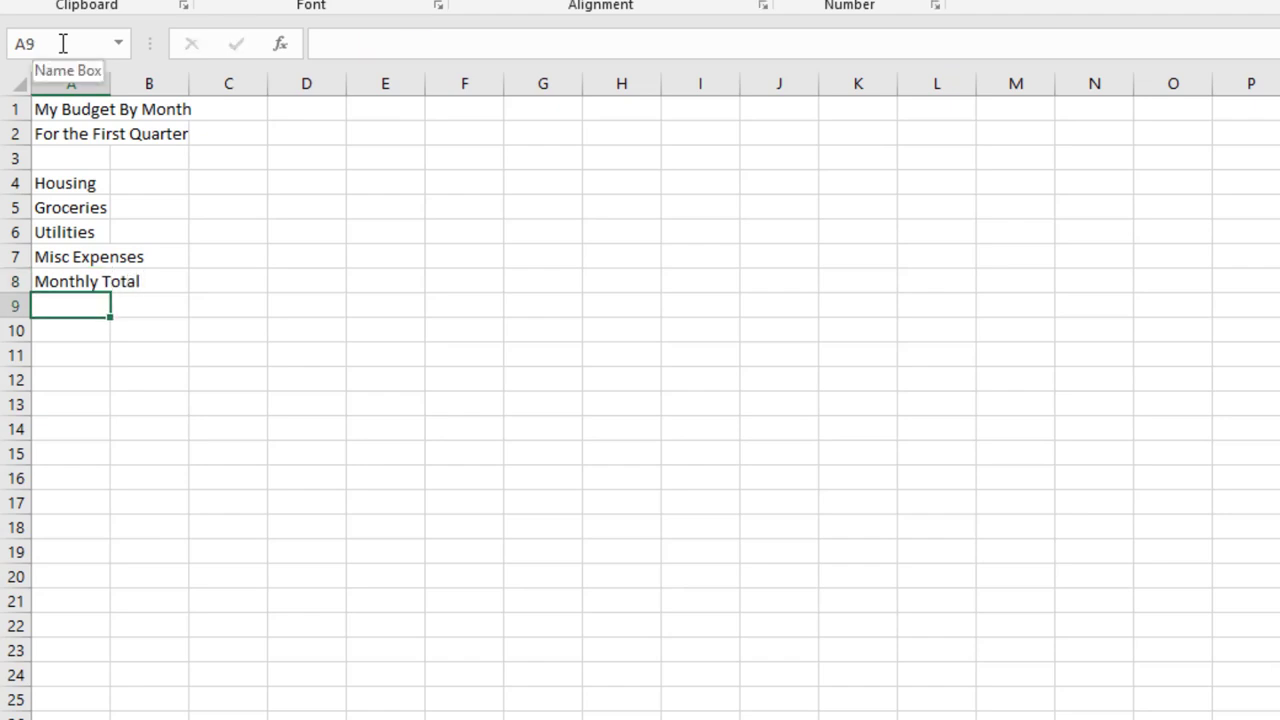
Step: Fill January through March across B3:D3 and widen column A to fit the titles
click(157, 160)
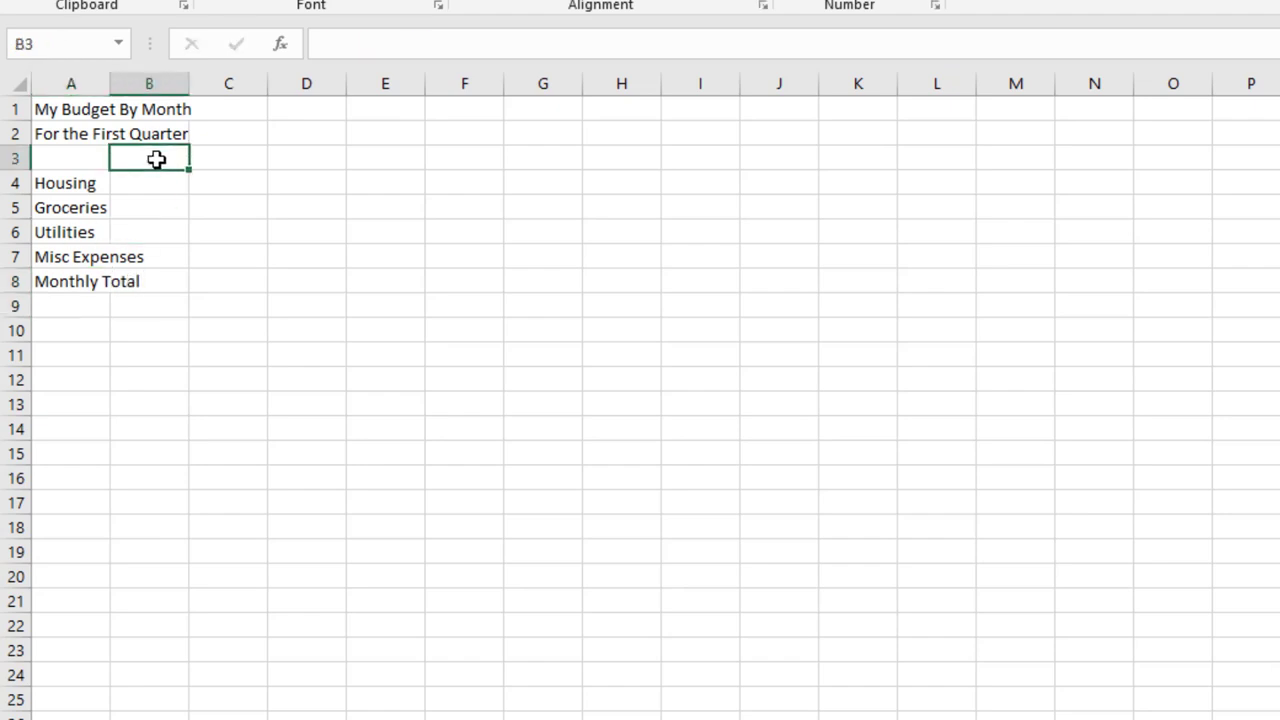
text(January)
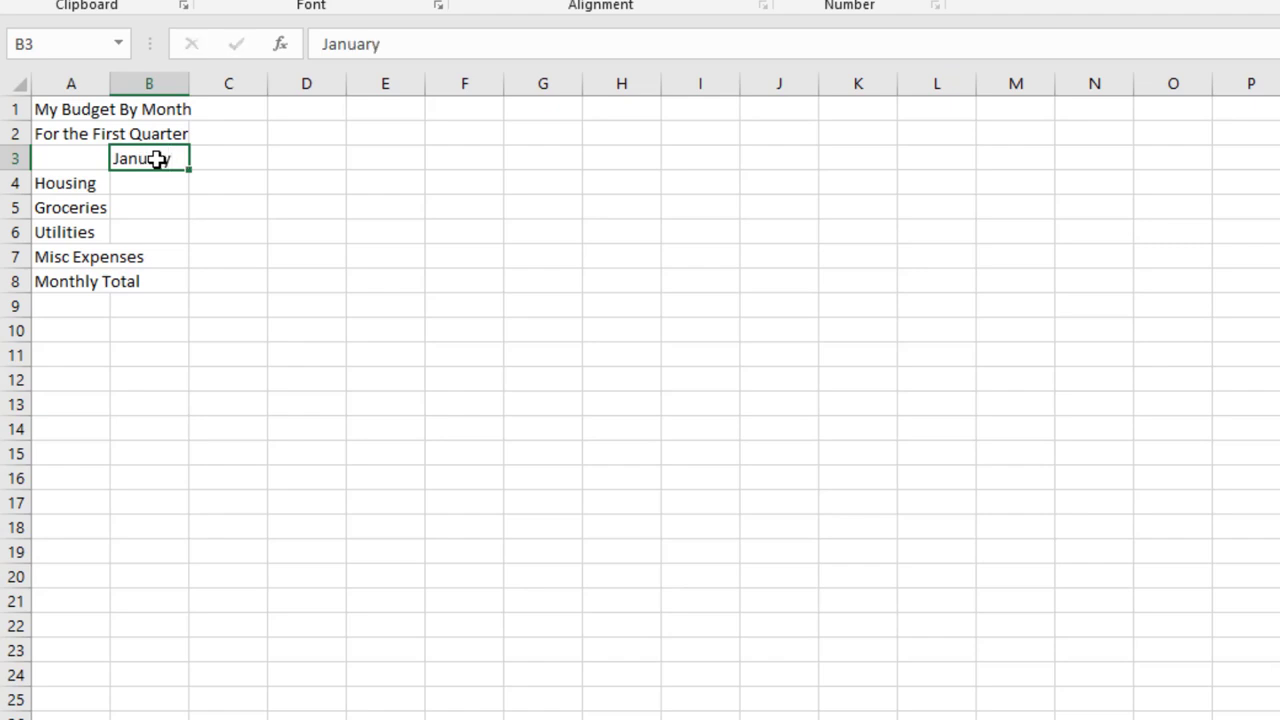
key(Return)
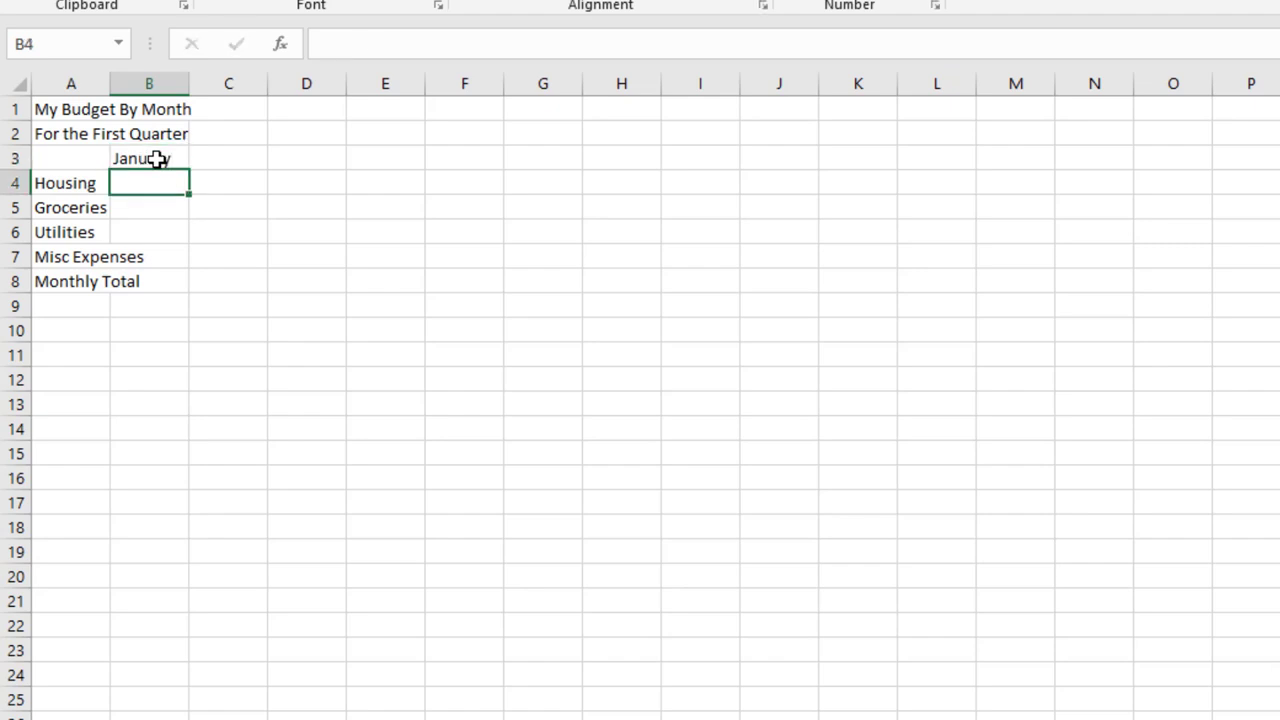
click(158, 160)
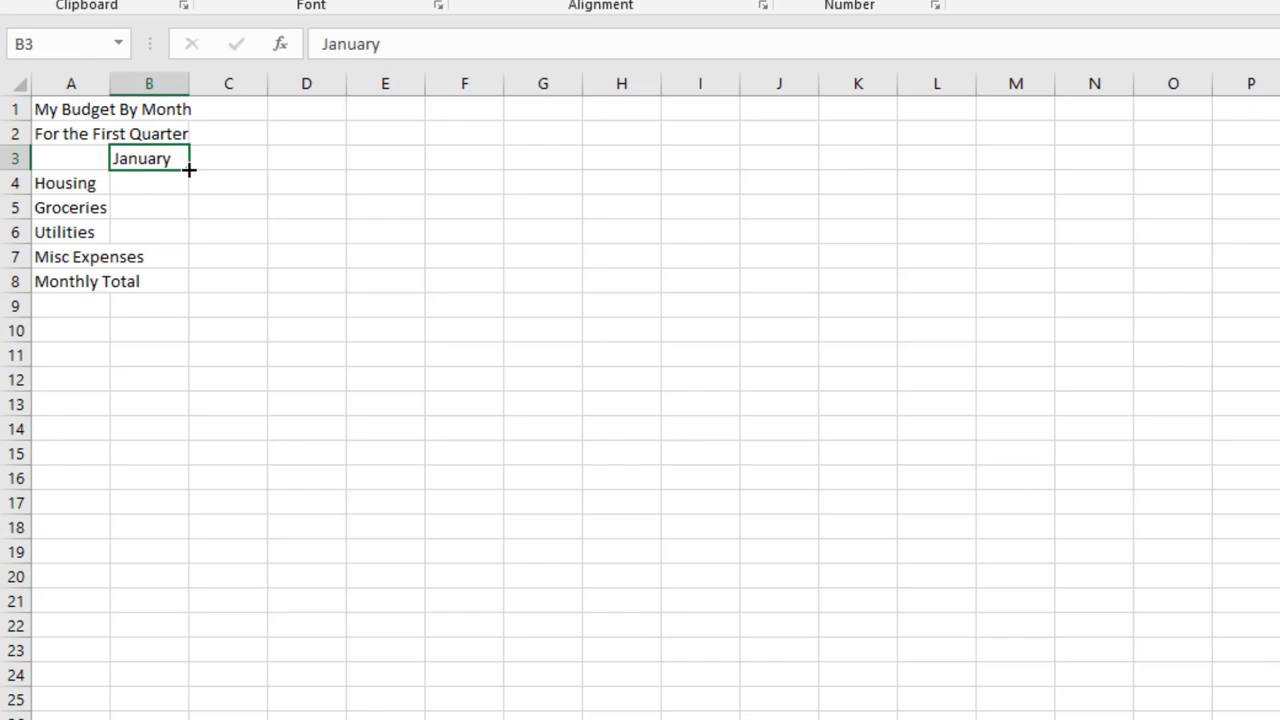
drag(189, 170, 322, 165)
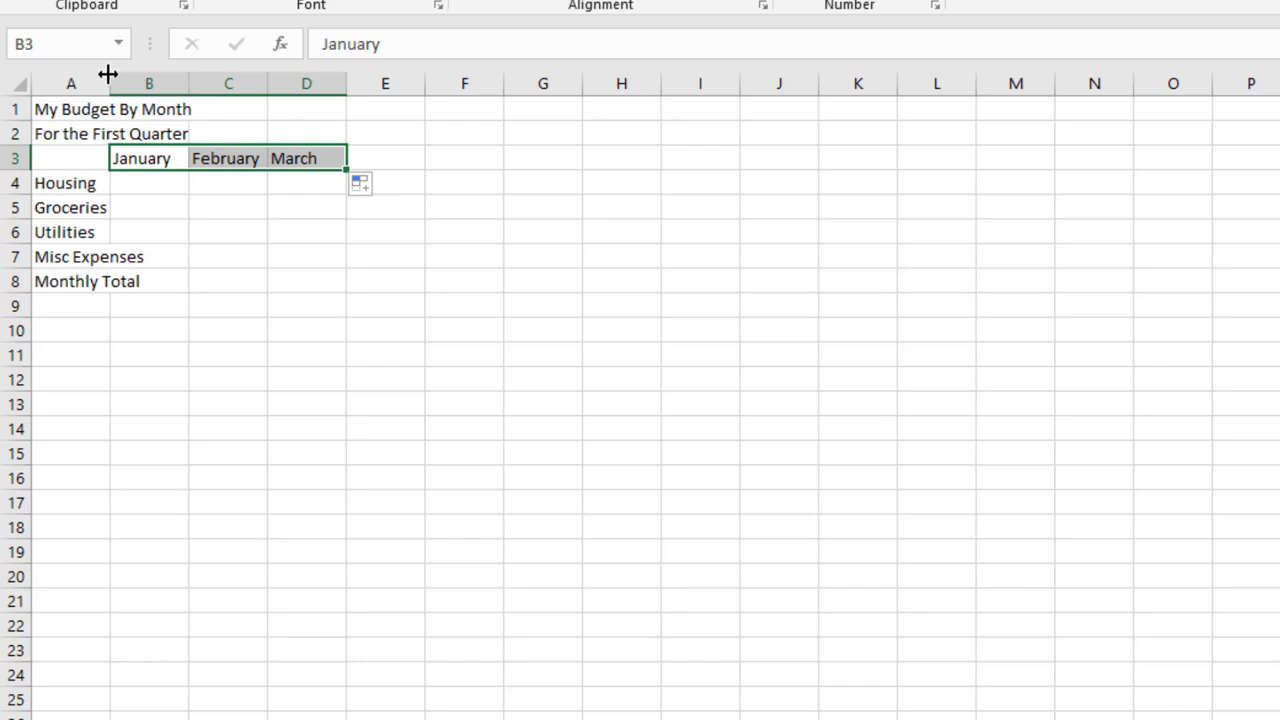
drag(107, 79, 194, 80)
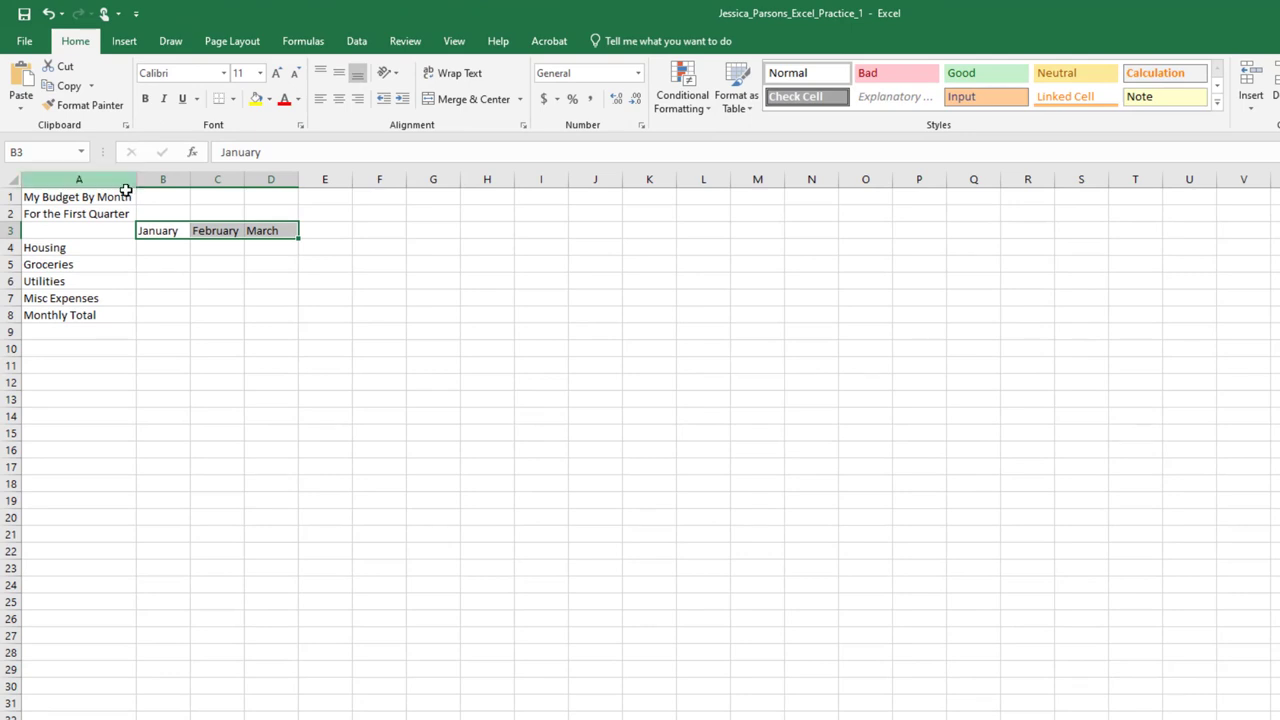
Step: Centre the January–March headings in B3:D3
click(145, 229)
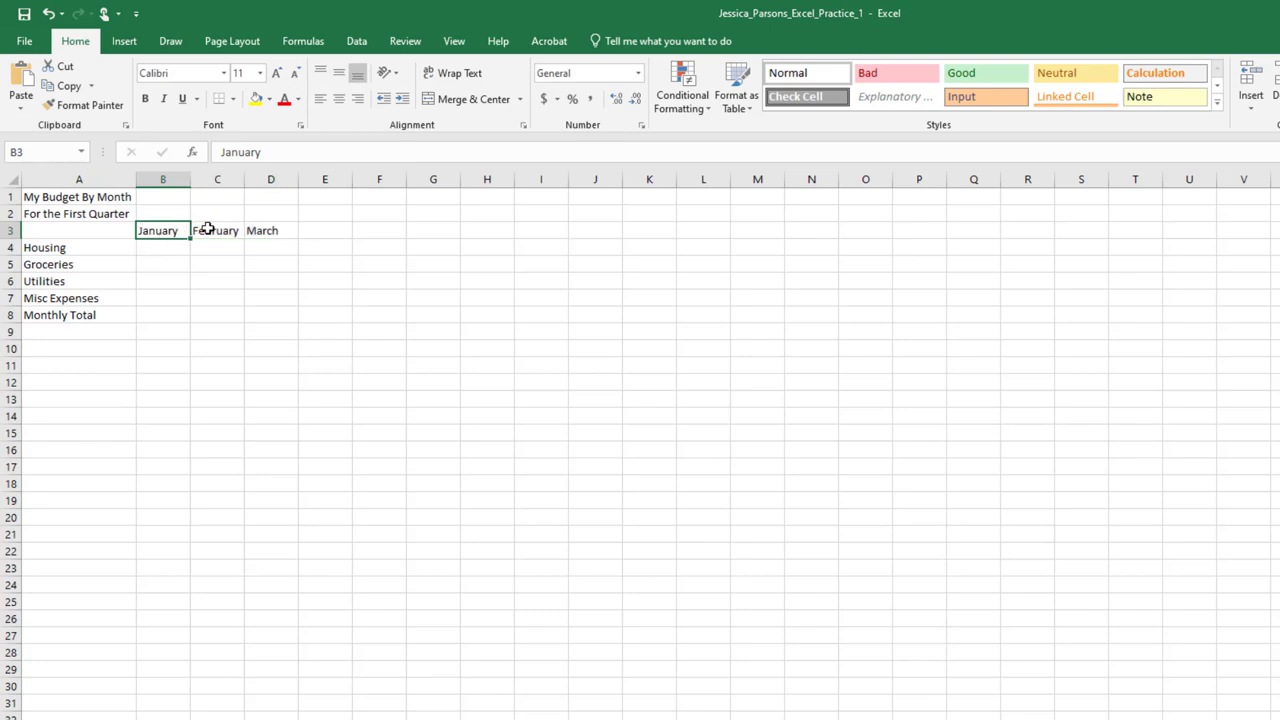
drag(186, 230, 275, 231)
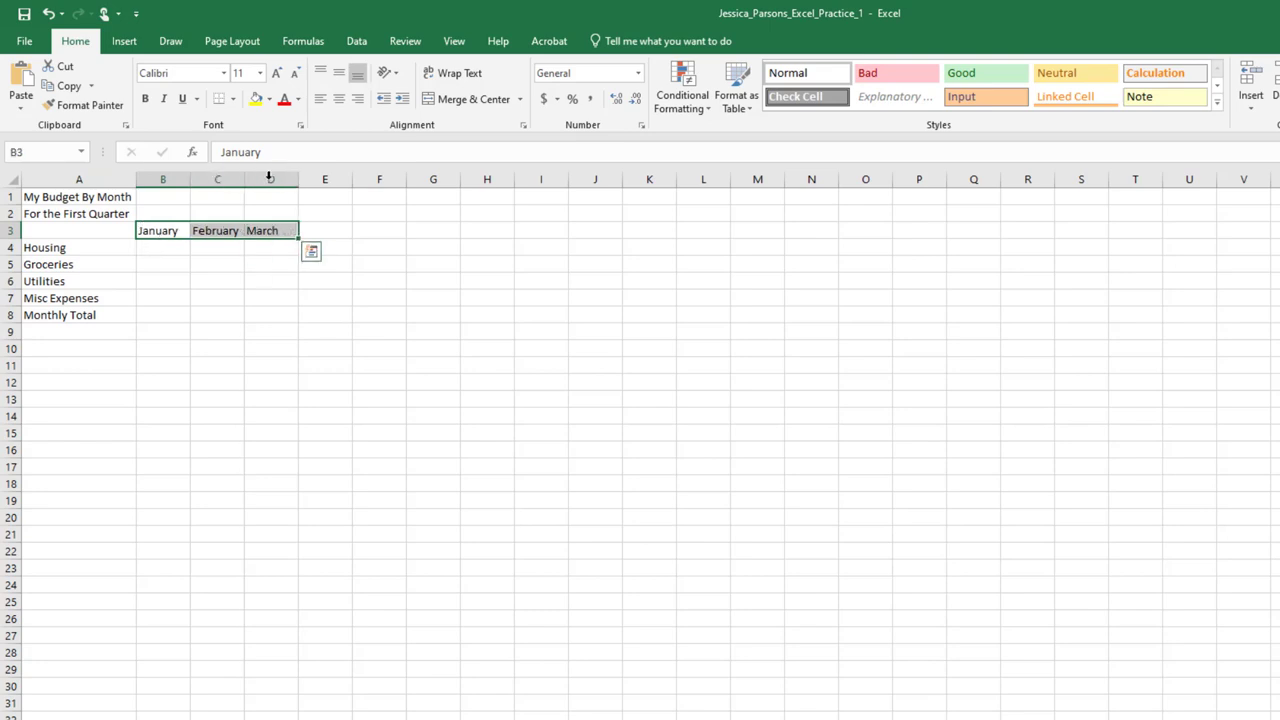
click(339, 98)
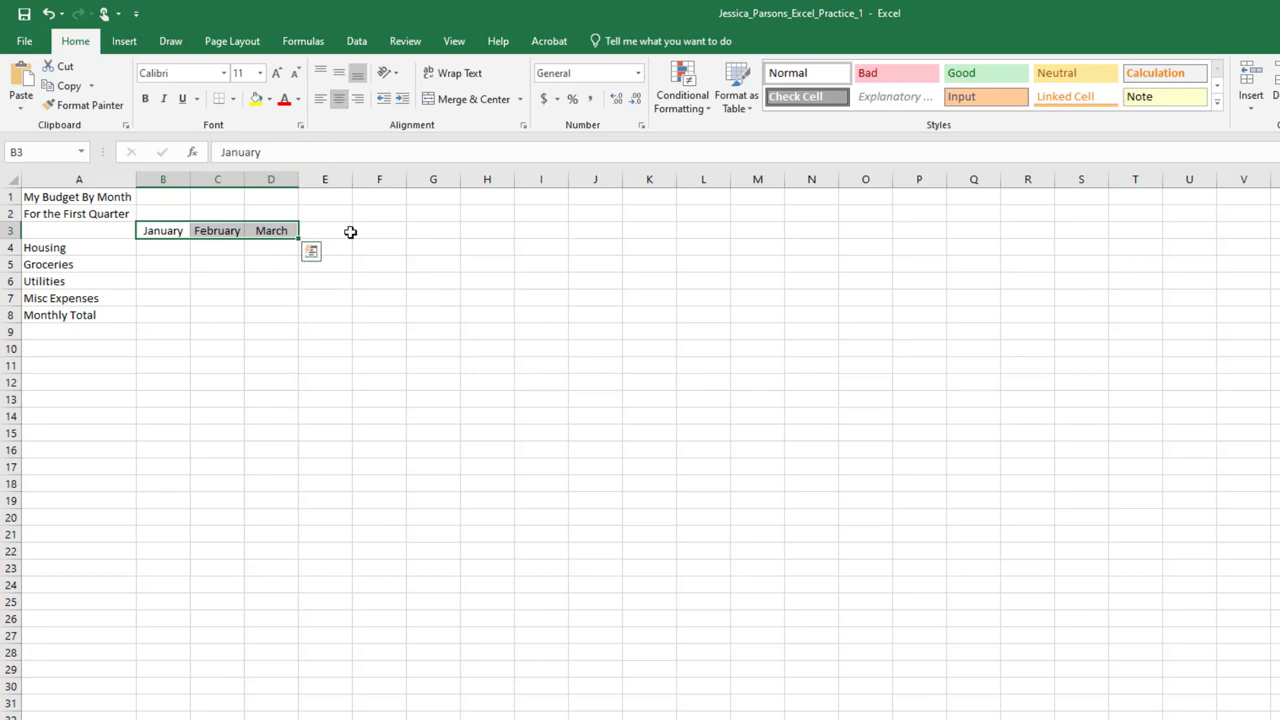
click(350, 232)
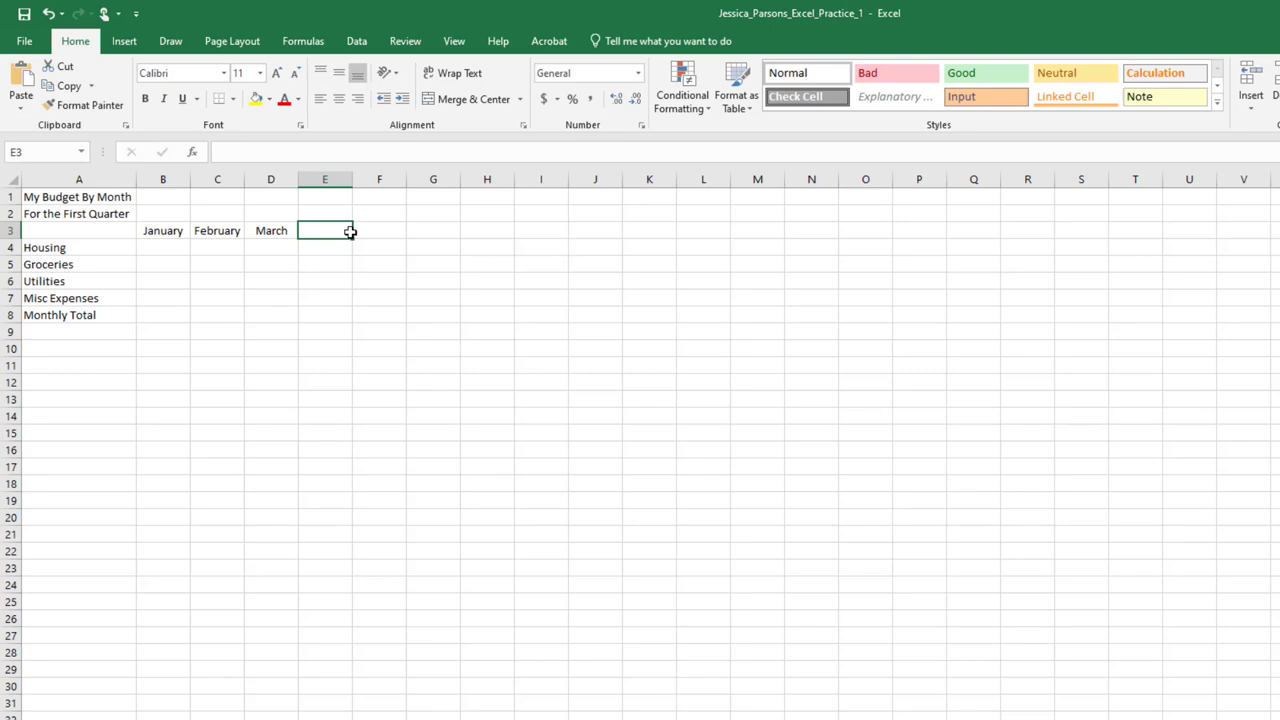
Step: Enter Housing 1200/1200/1200 and Groceries 200/250/275 for January–March
click(174, 244)
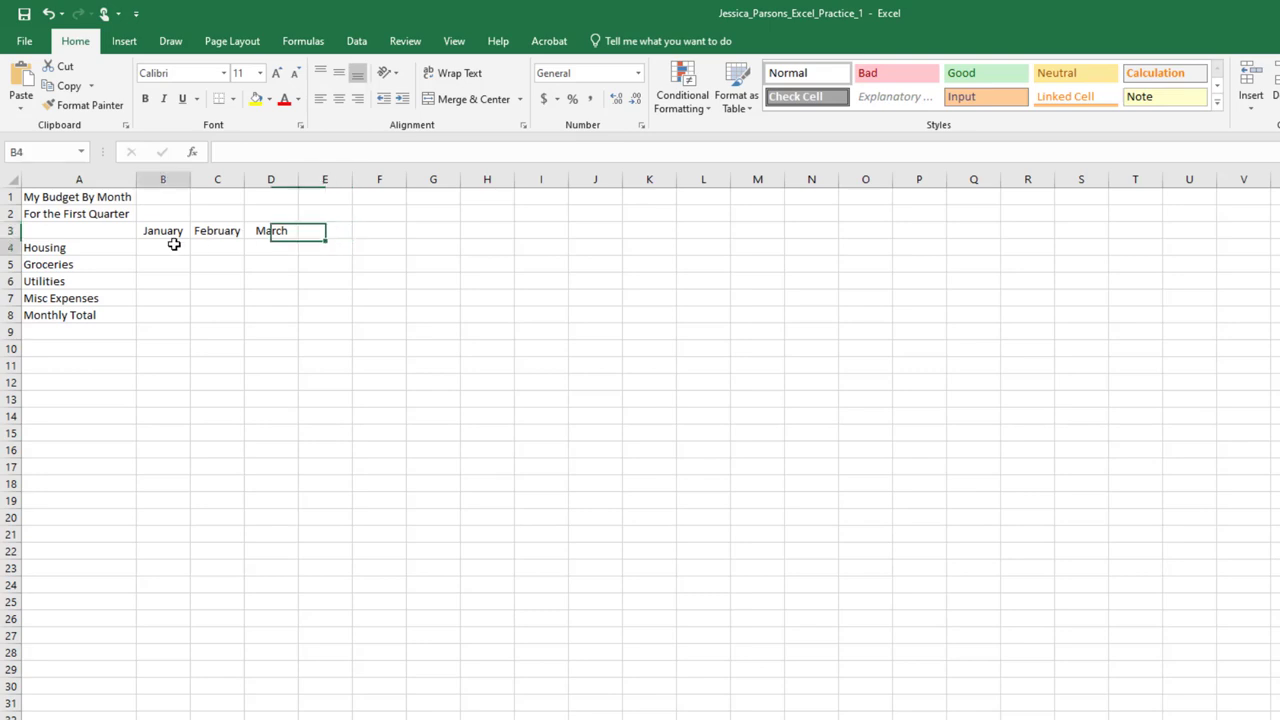
text(1200)
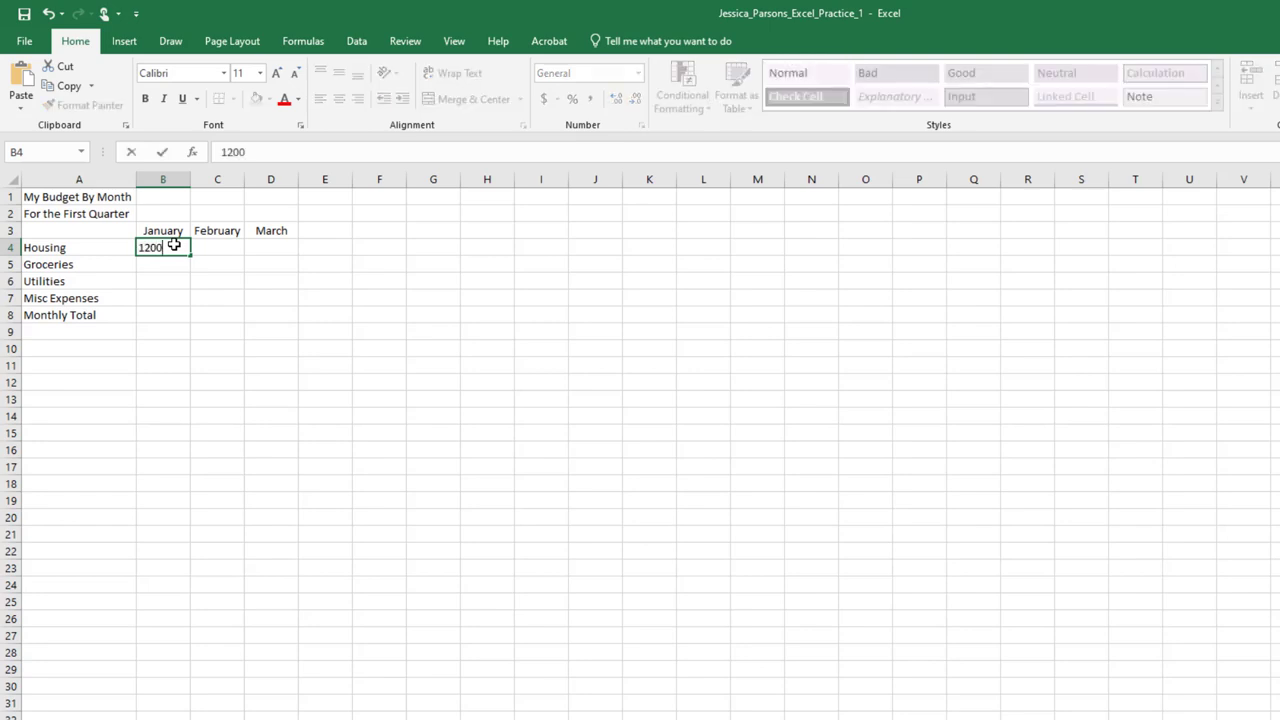
key(Tab)
text(1200)
key(Tab)
text(1200)
key(Return)
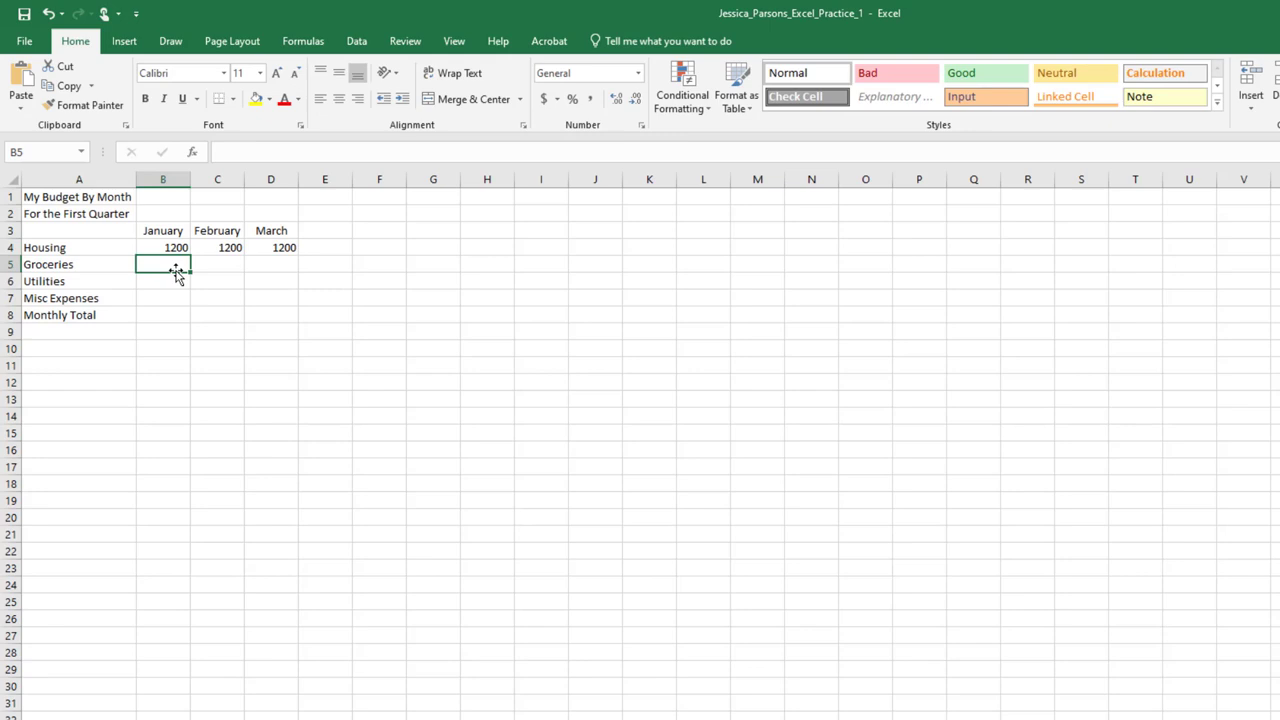
text(200)
key(Tab)
text(250)
key(Tab)
text(275)
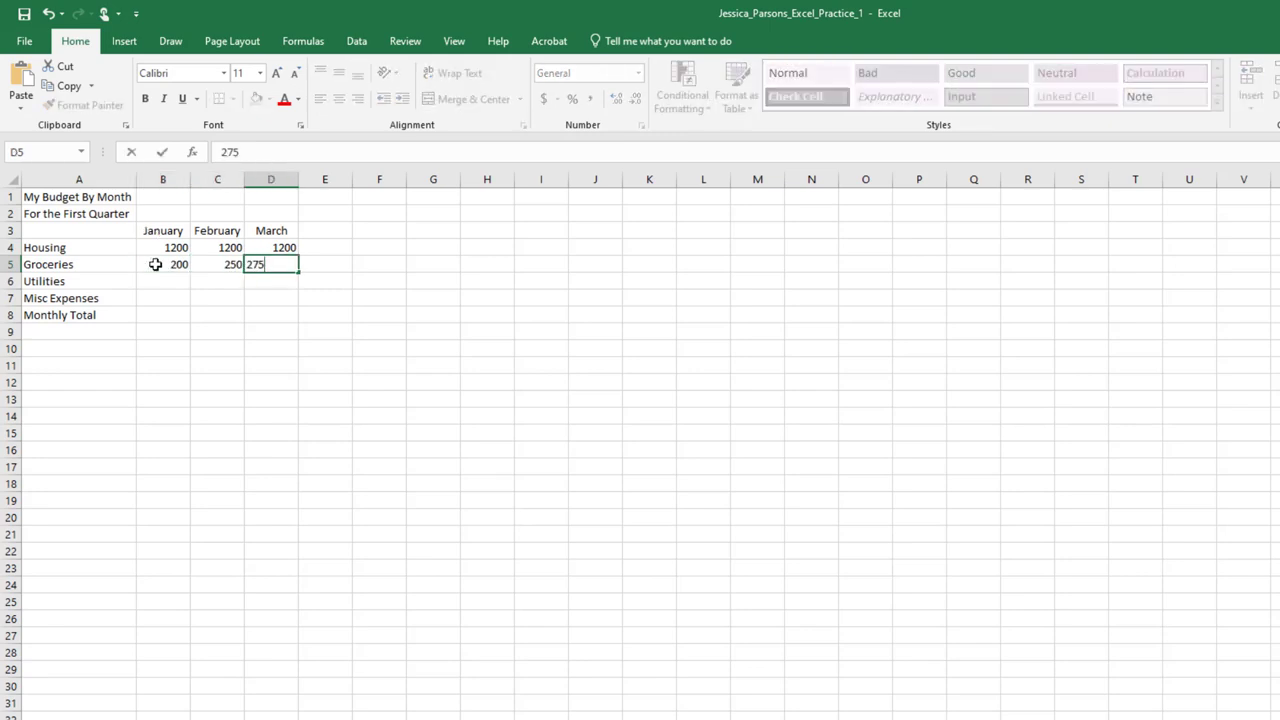
key(Return)
Step: Enter Utilities 85/80/90 and Misc Expenses 20/50/30 for January–March
text(85)
key(Tab)
text(80)
key(Tab)
text(90)
key(Return)
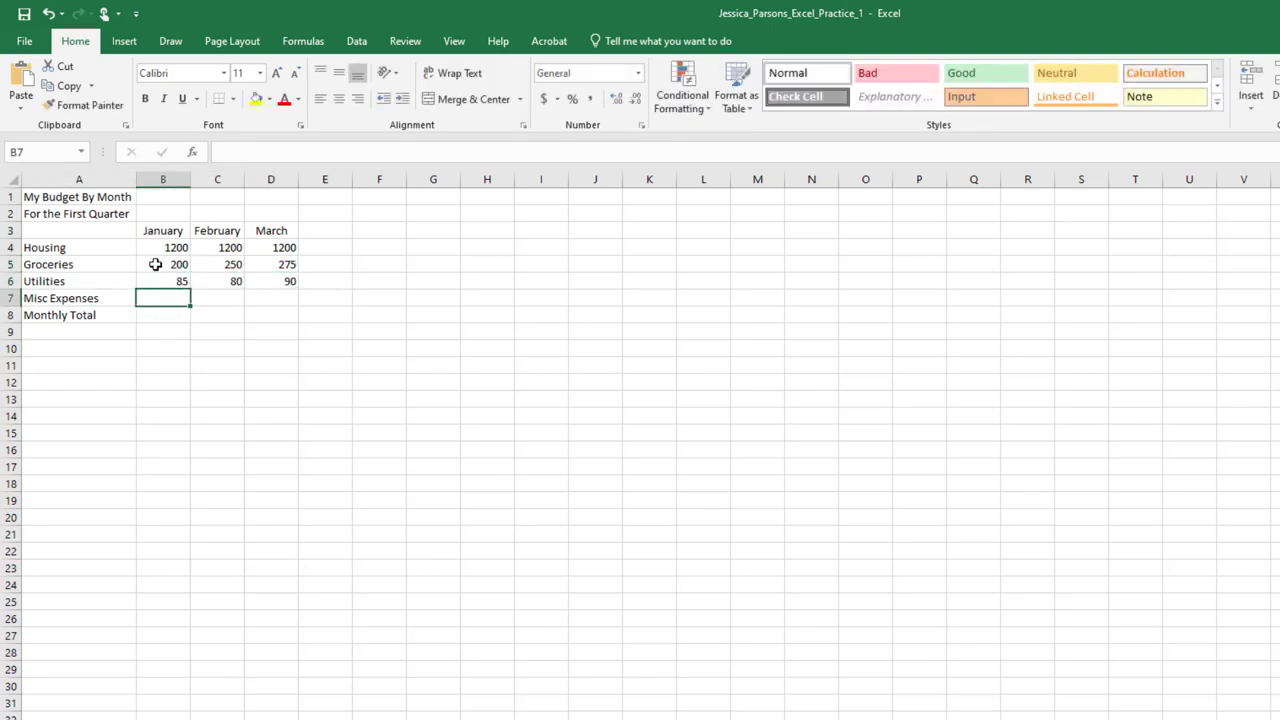
text(20)
key(Tab)
text(50)
key(Tab)
text(30)
key(Tab)
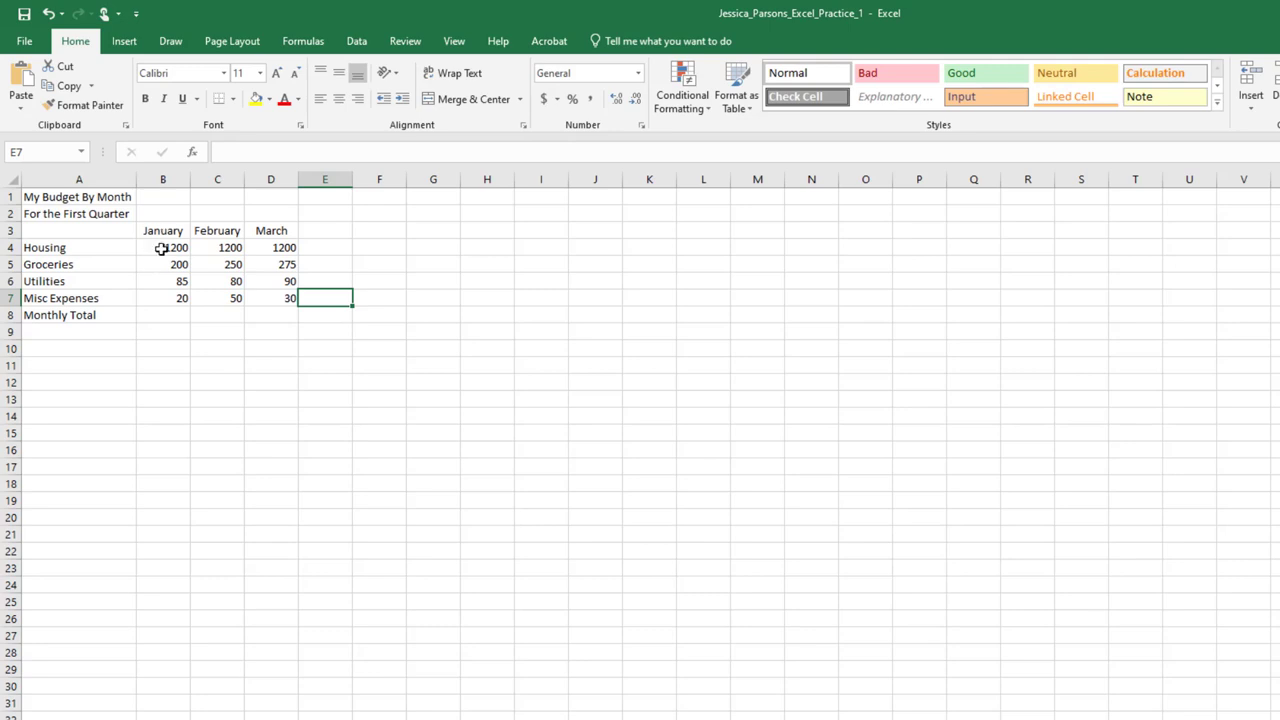
Step: Enter =b4+b5+b6+b7 in B8 so January's total shows 1505
click(161, 315)
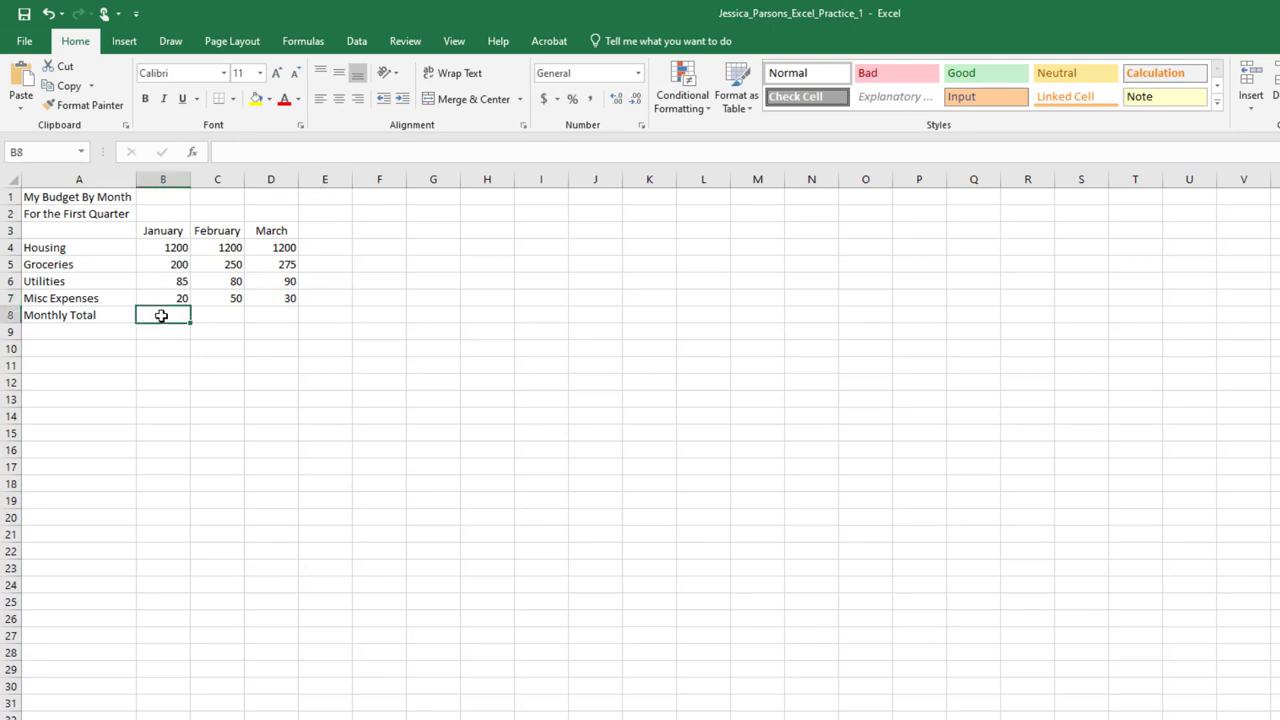
click(229, 151)
text(=)
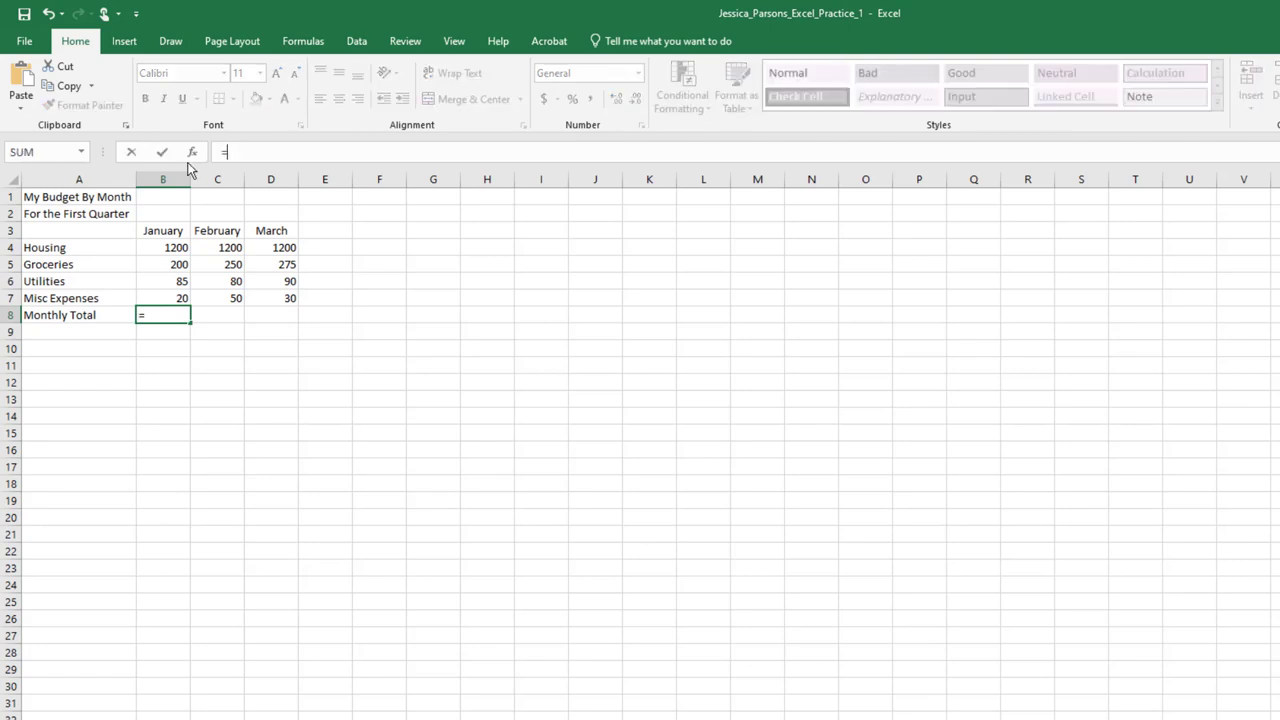
text(b4+b5+)
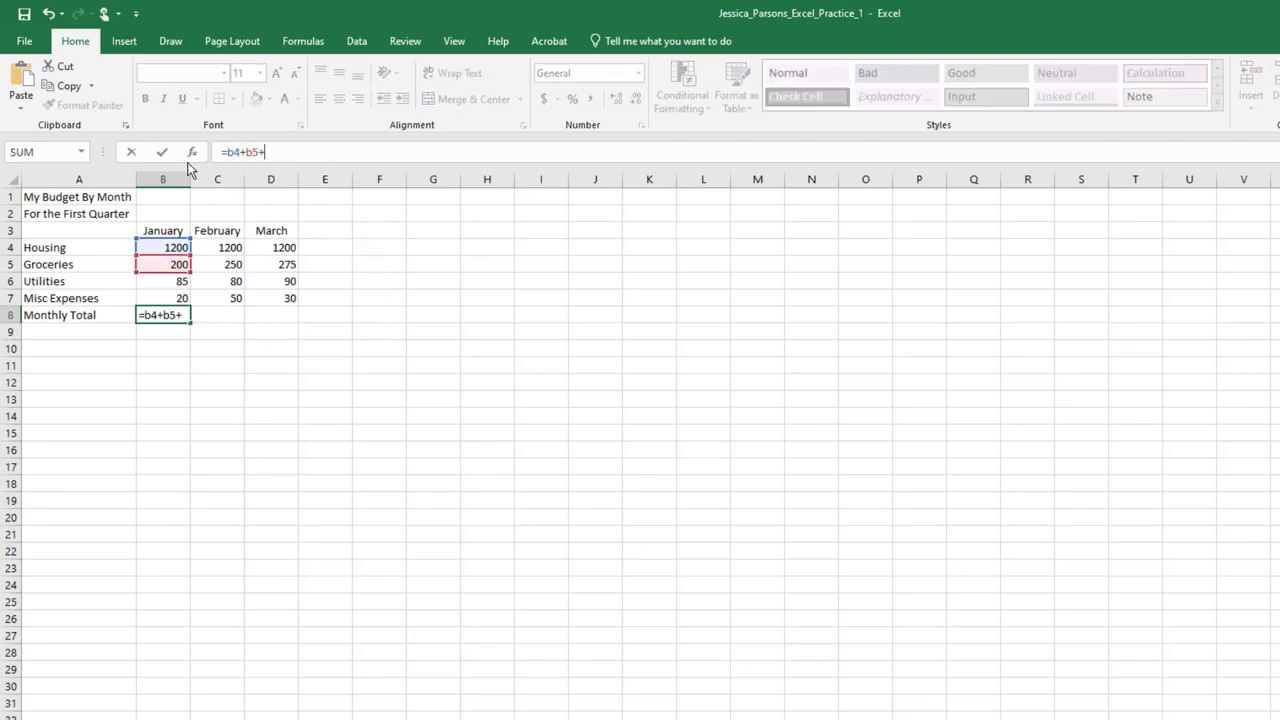
text(b6+b7)
key(Tab)
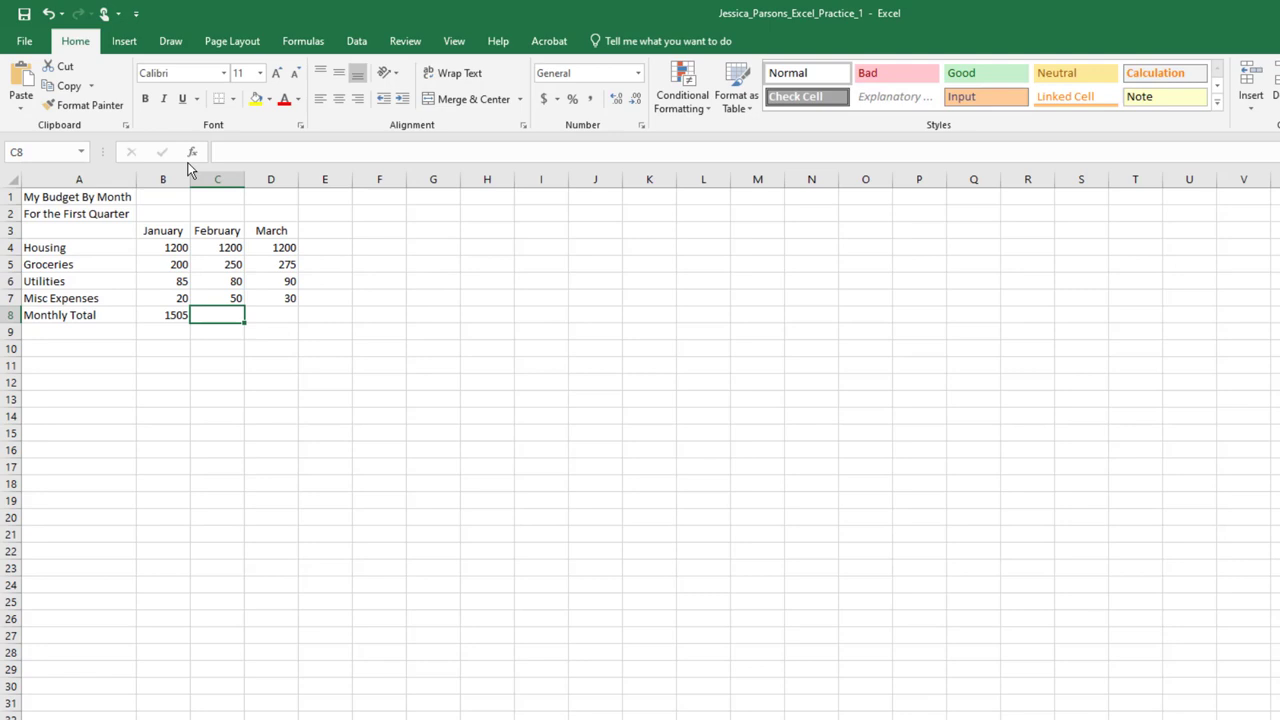
Step: Enter =c4+c5+c6+c7 in C8 so February's total shows 1580
click(223, 152)
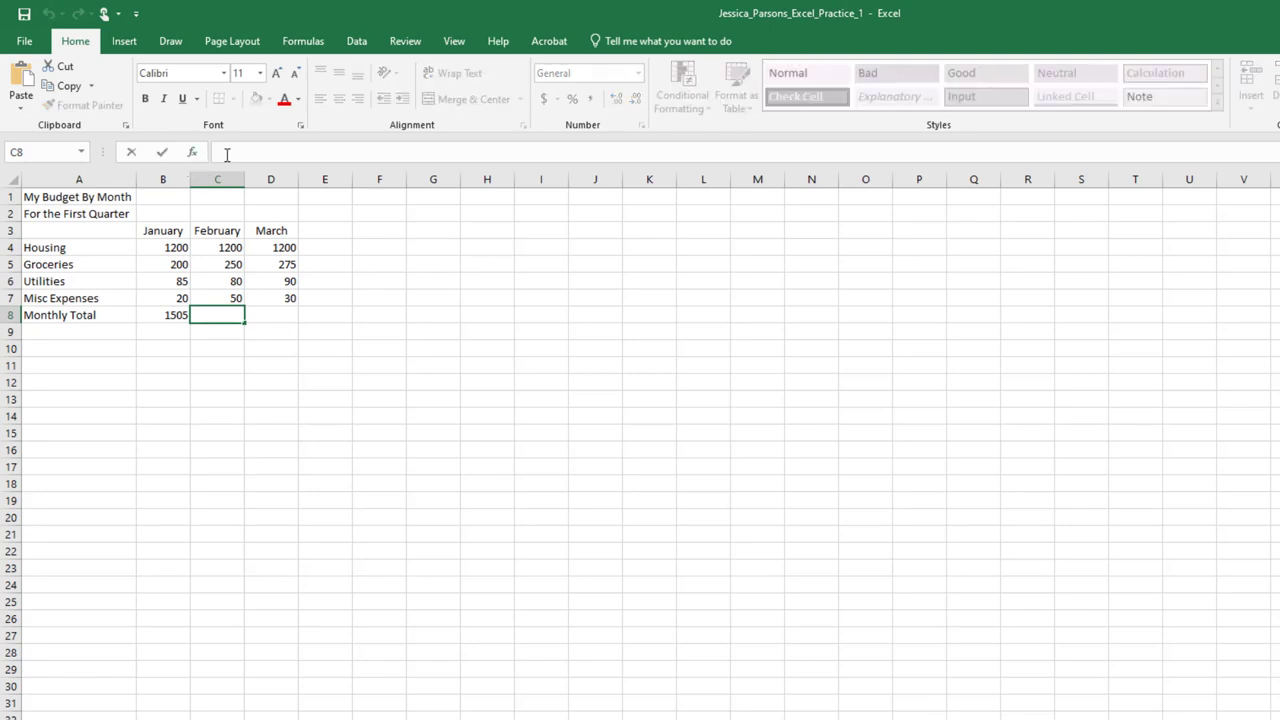
text(=c4+c5)
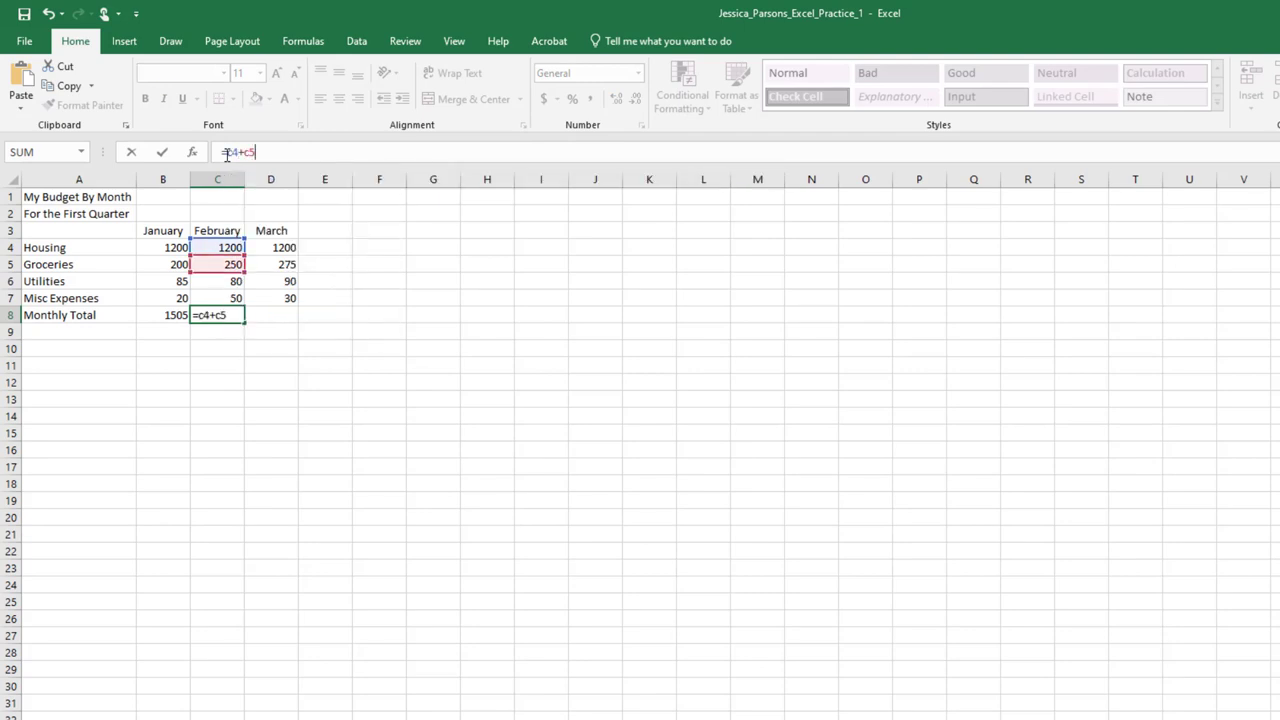
text(+c6+)
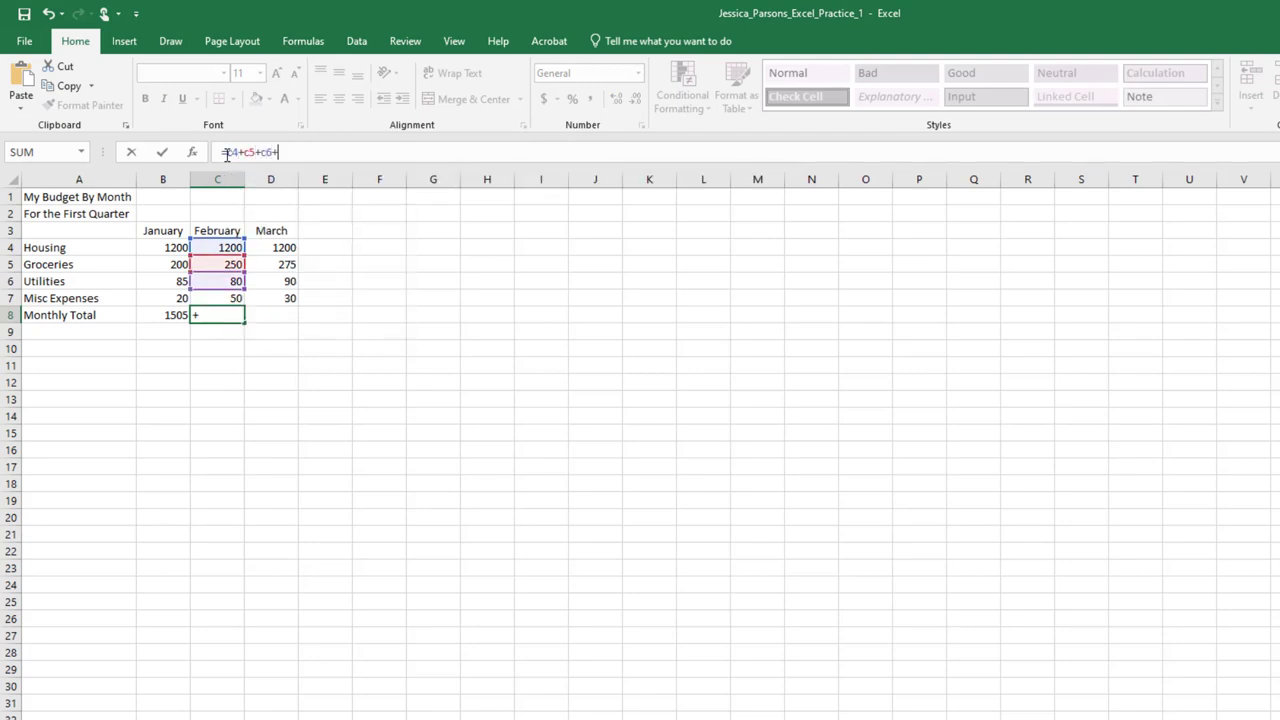
text(c7)
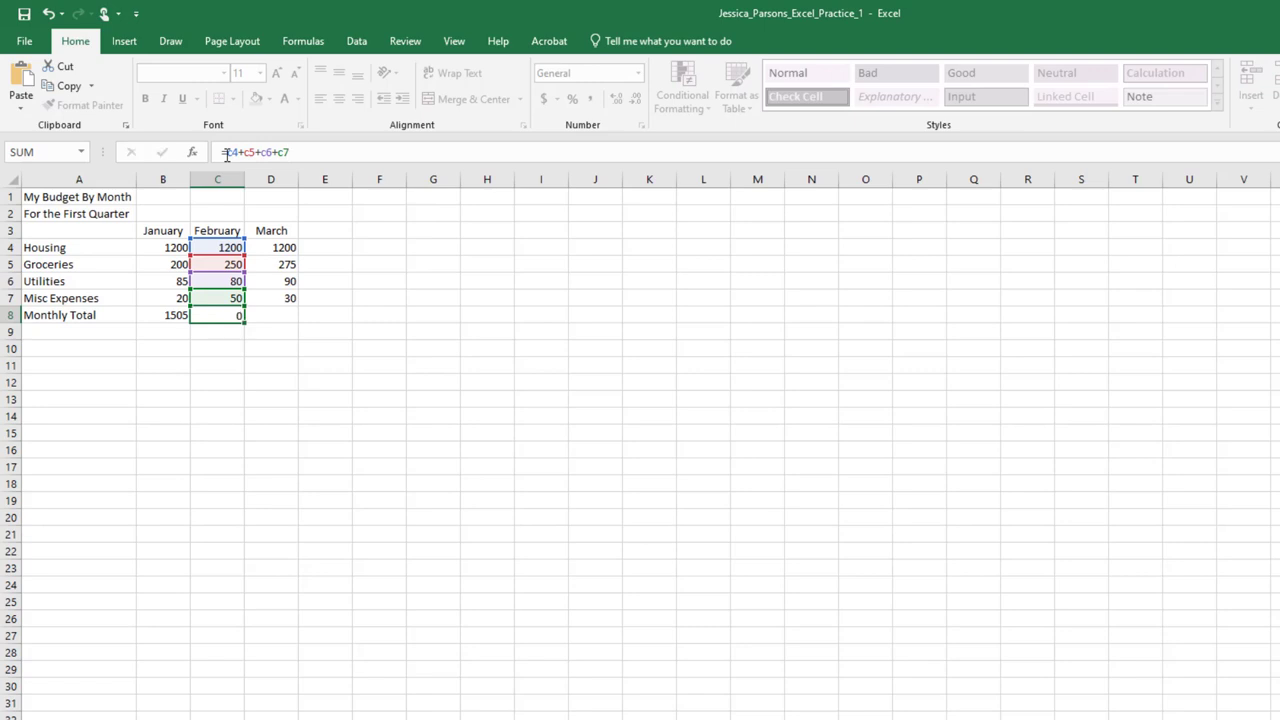
key(Tab)
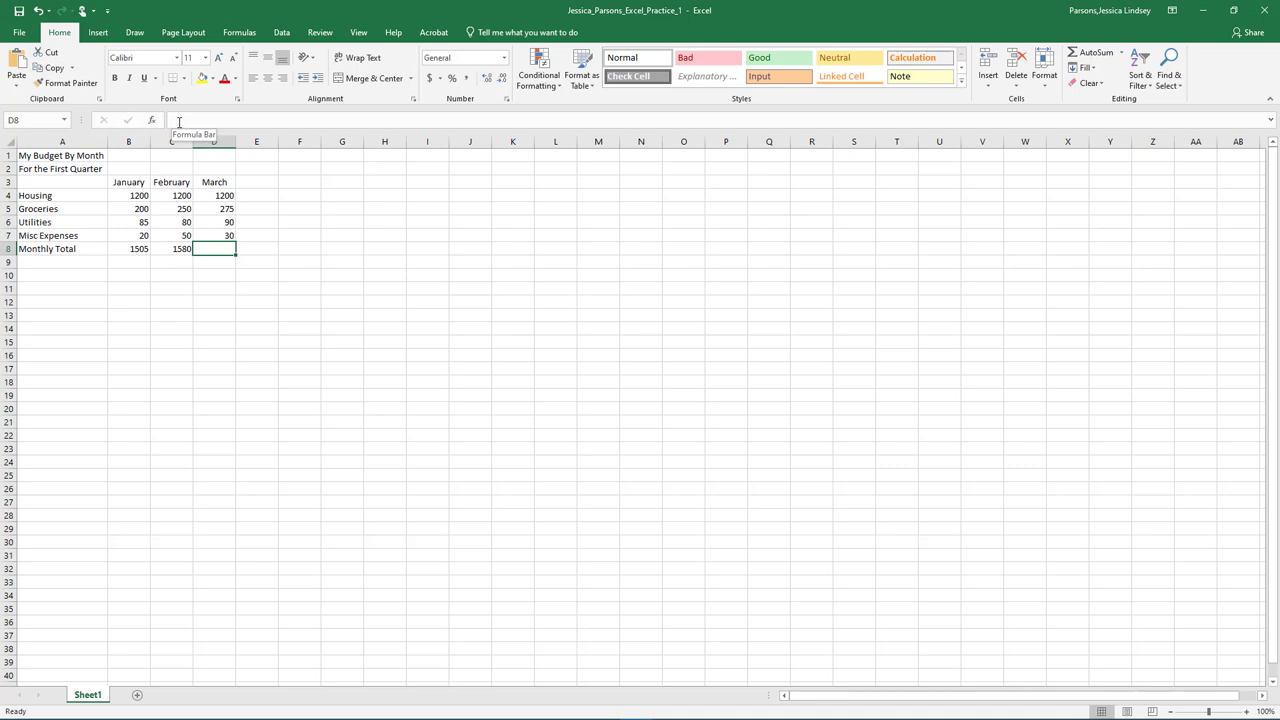
Step: AutoSum March's amounts in D8 to get 1595, then select E3
click(1108, 55)
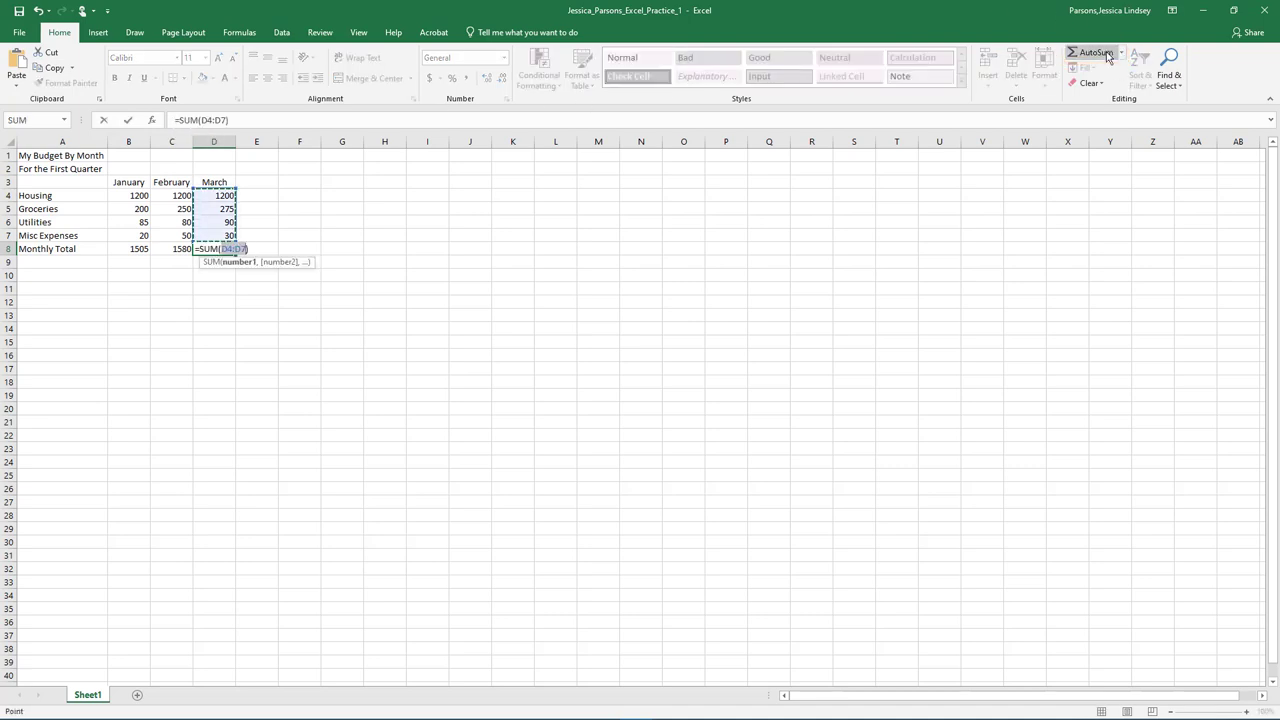
key(Return)
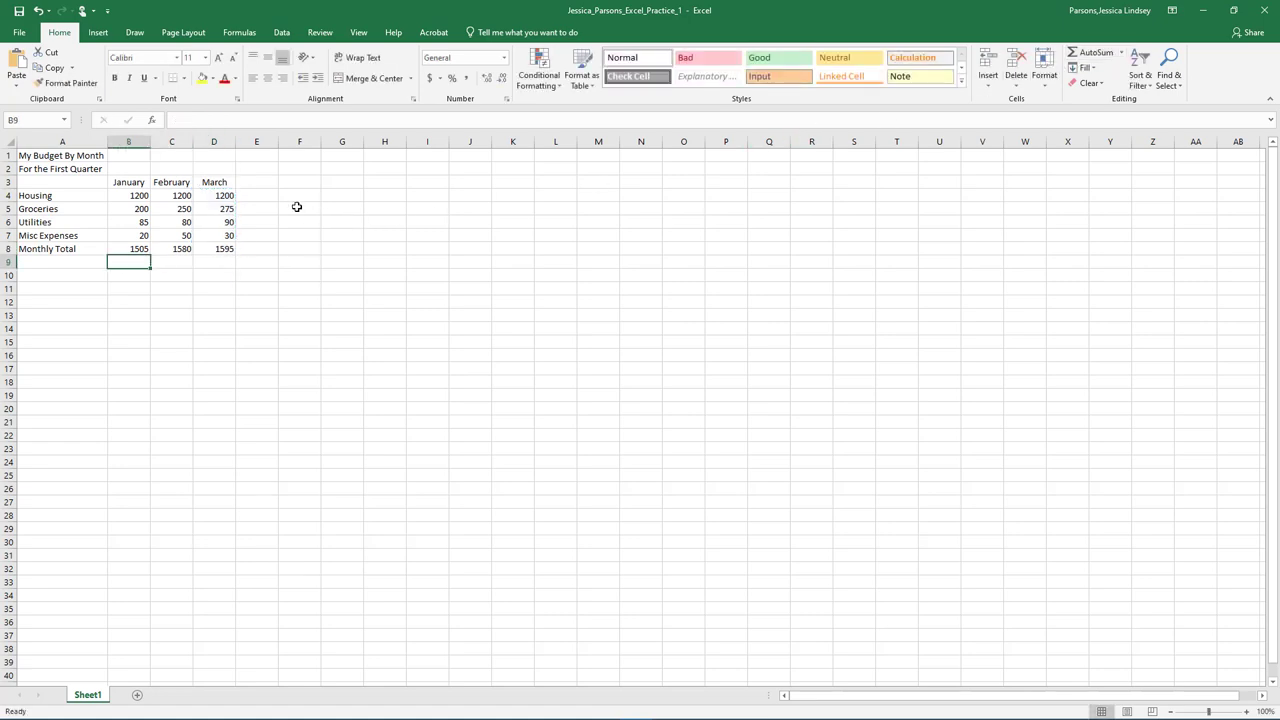
key(Up)
click(264, 182)
Step: Add a Total heading in E3 and SUM each row across months, filled down E4:E8
text(Total)
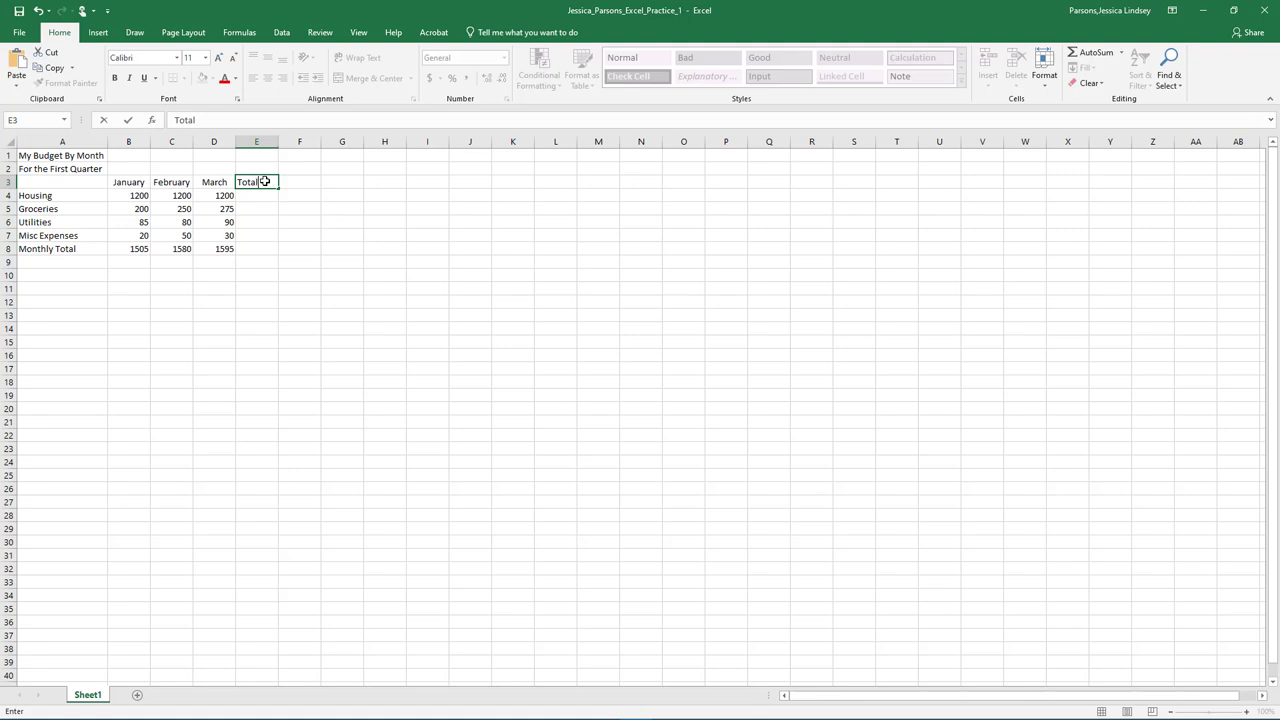
key(Return)
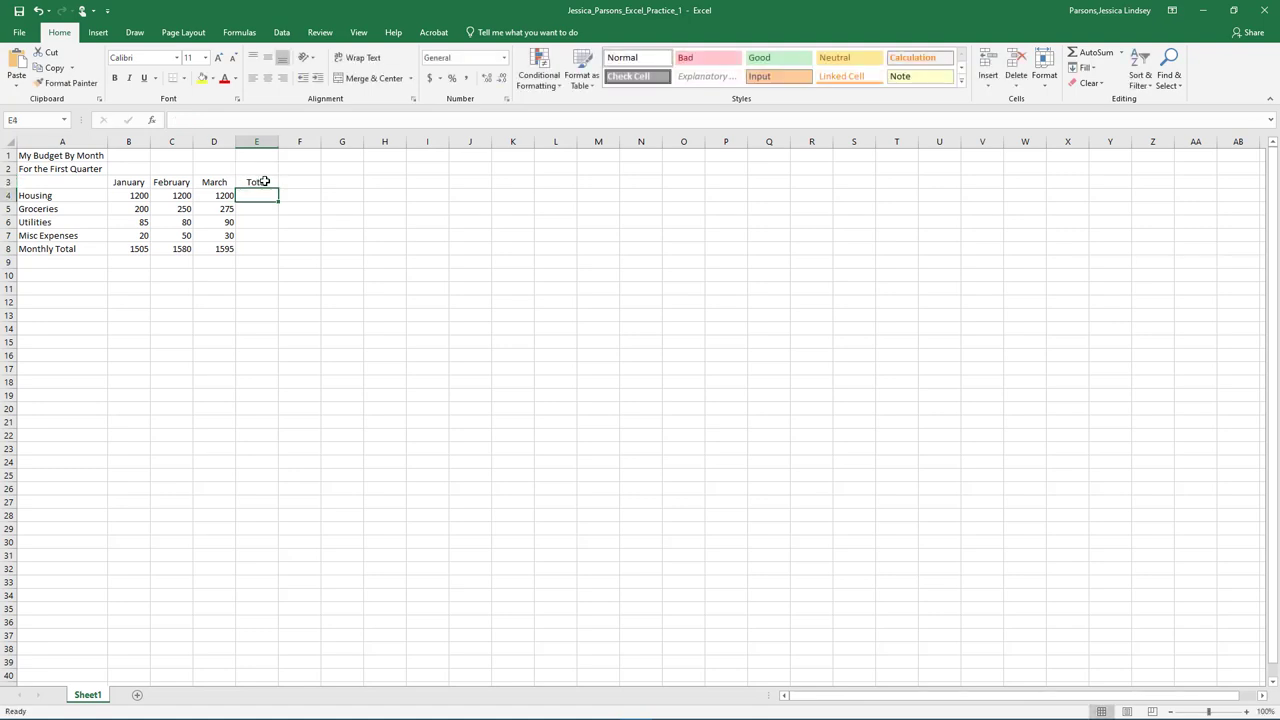
key(alt)
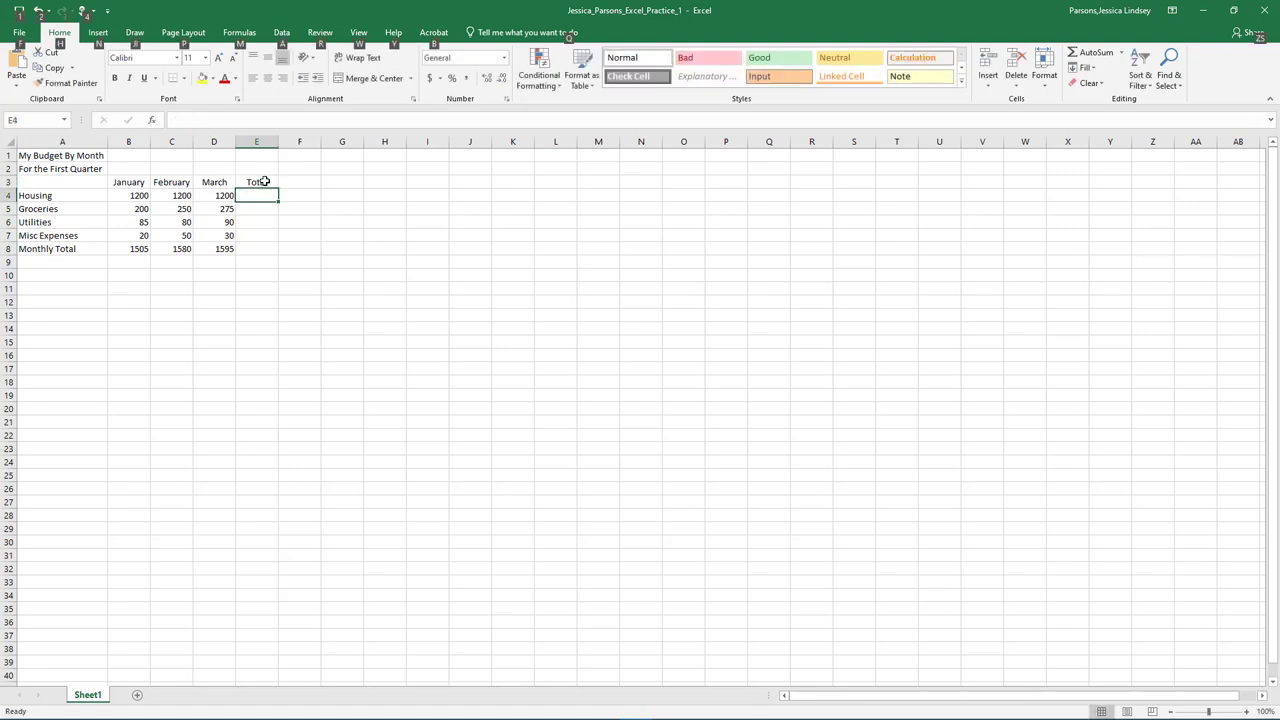
key(alt+equal)
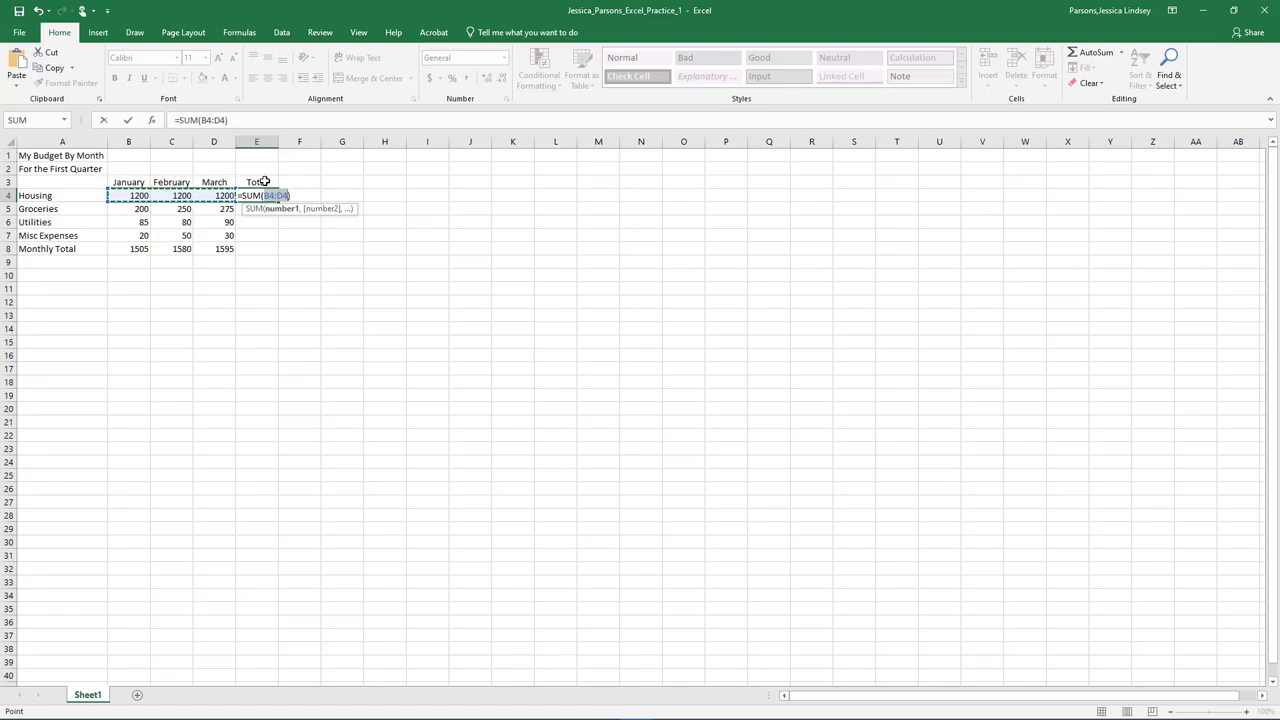
click(128, 120)
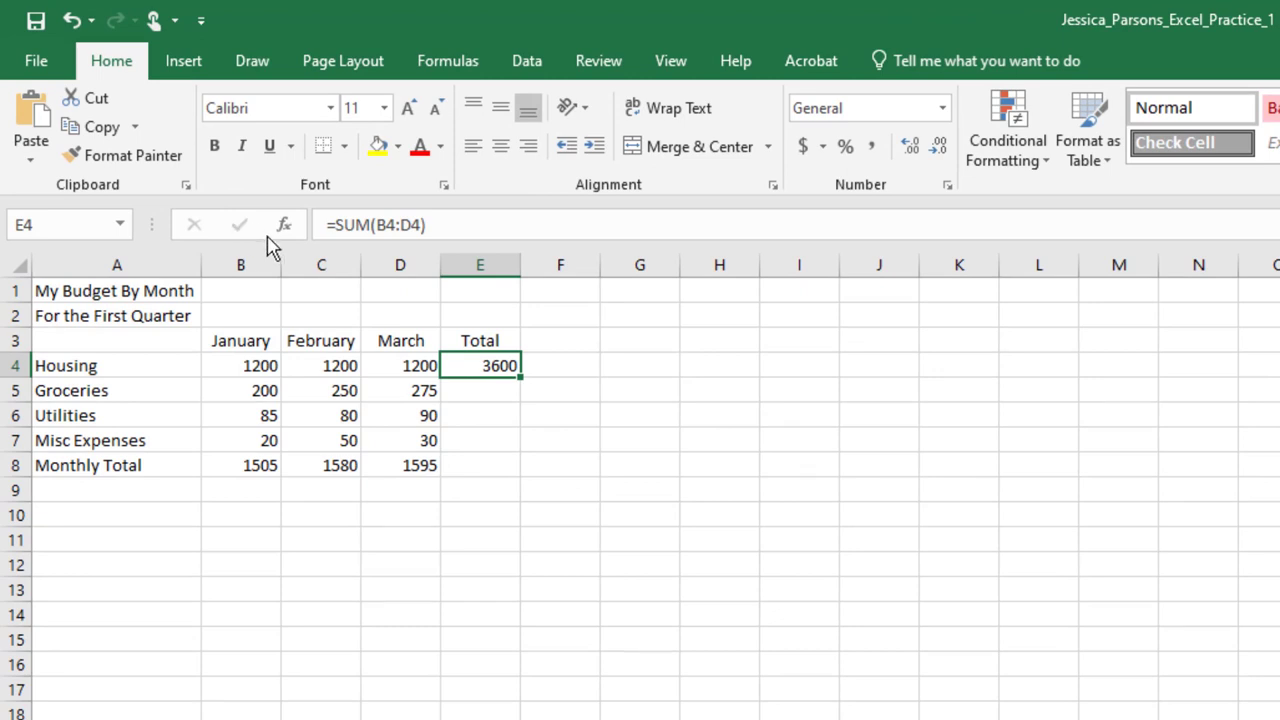
drag(523, 380, 506, 486)
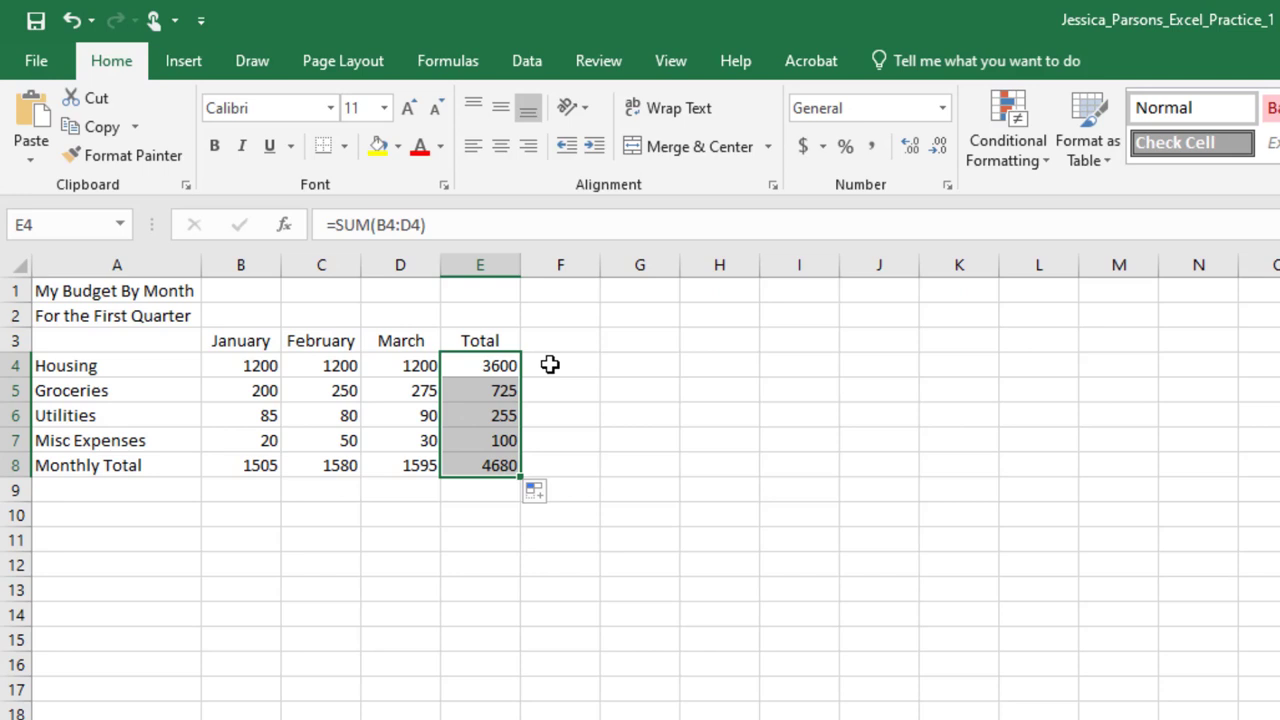
Step: Add a Trend heading in F3
click(580, 338)
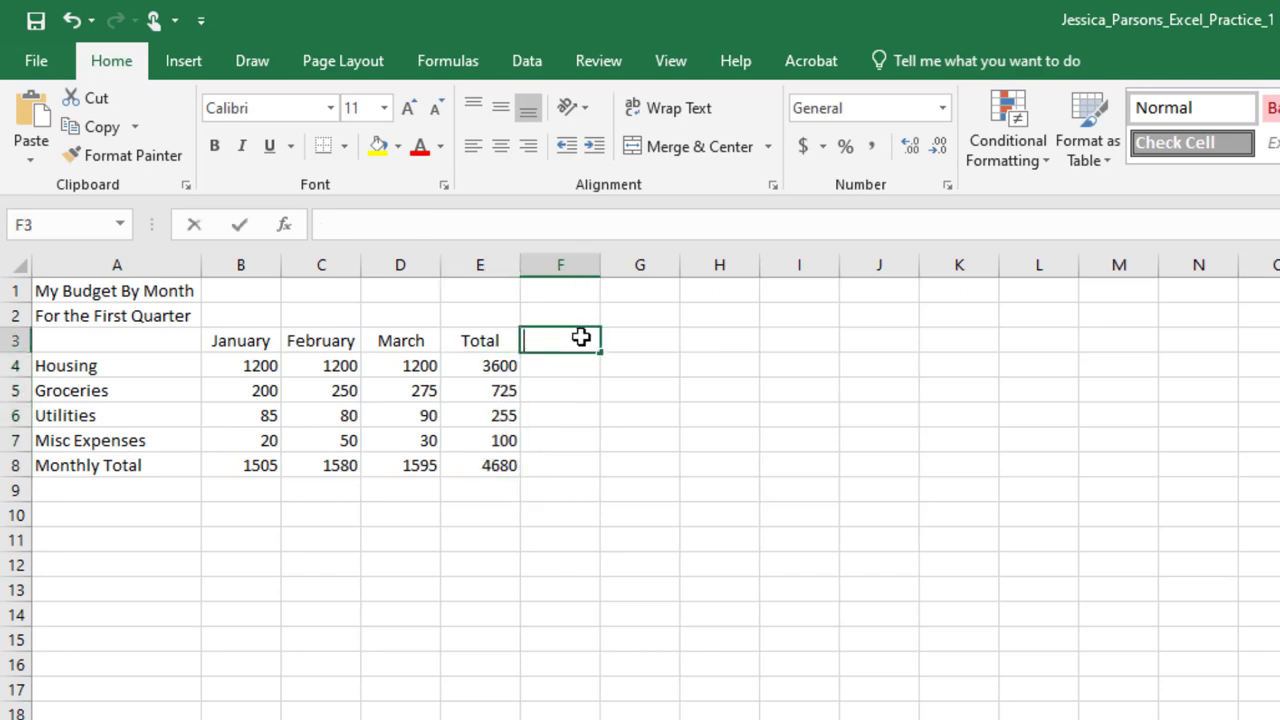
text(Trend)
key(Return)
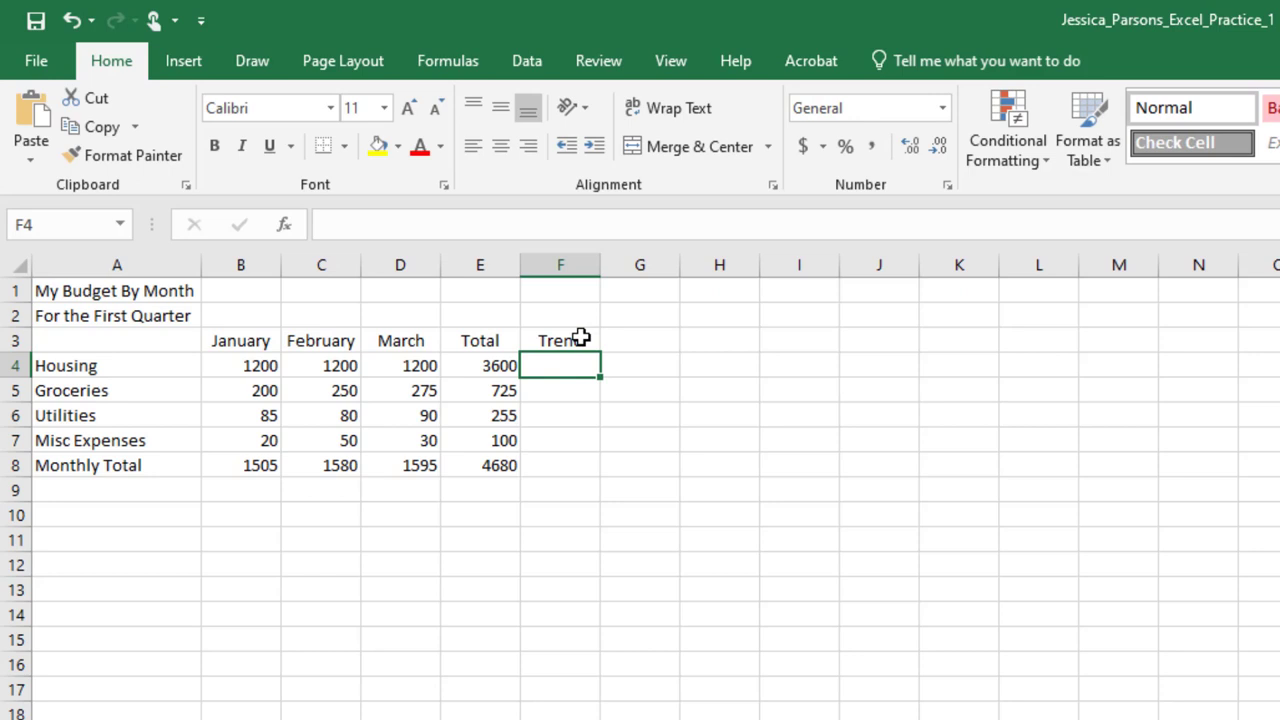
Step: Merge and centre the title across A1:F1 and the subtitle across A2:F2
click(125, 290)
drag(180, 287, 556, 289)
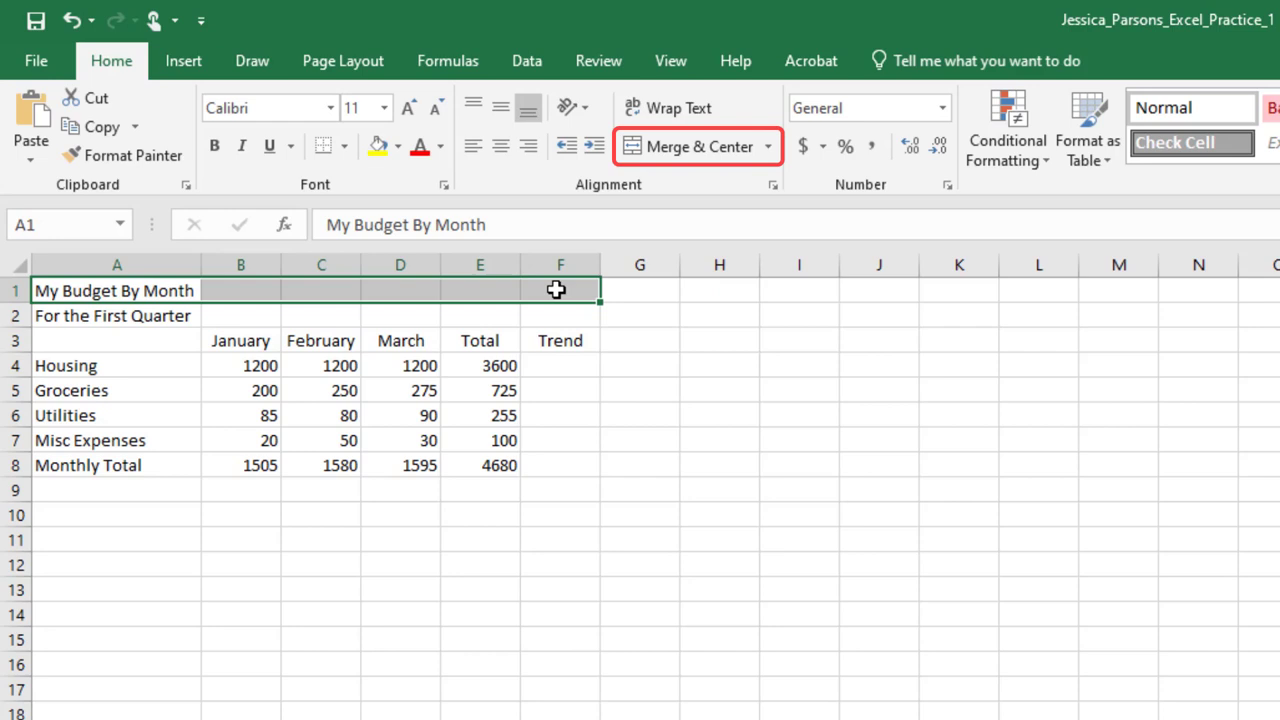
click(692, 146)
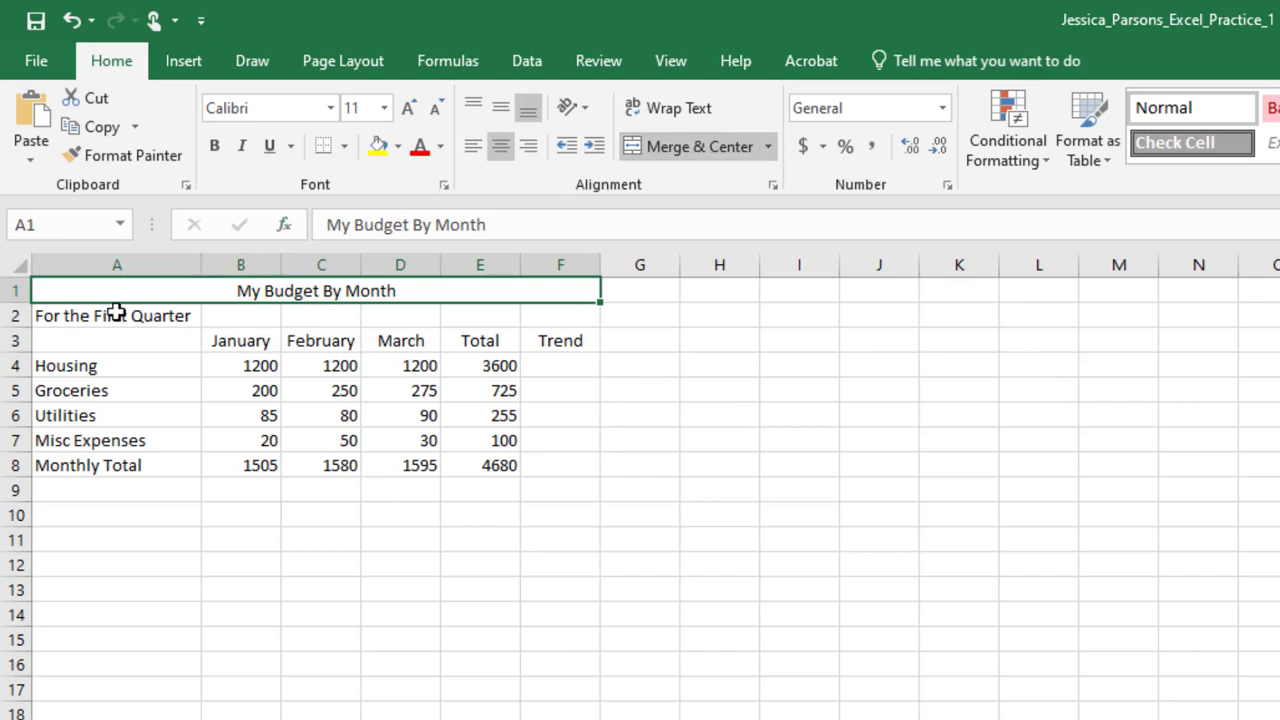
drag(117, 312, 571, 311)
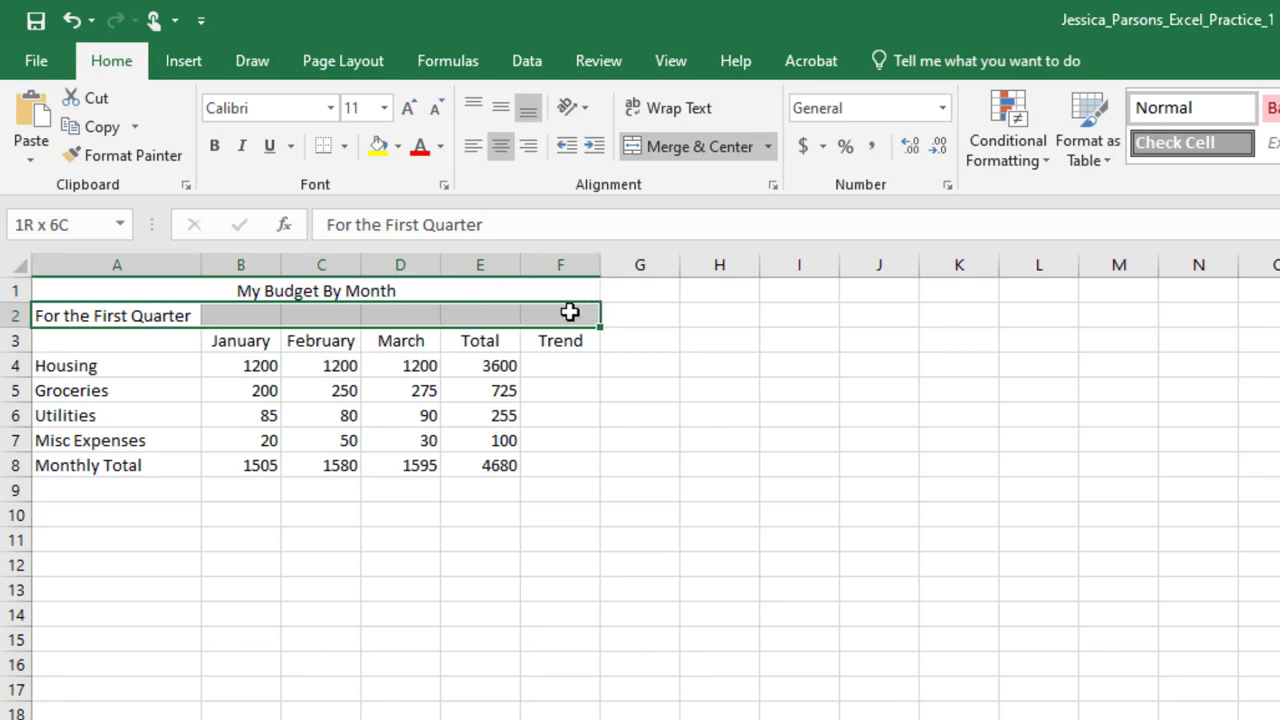
click(680, 150)
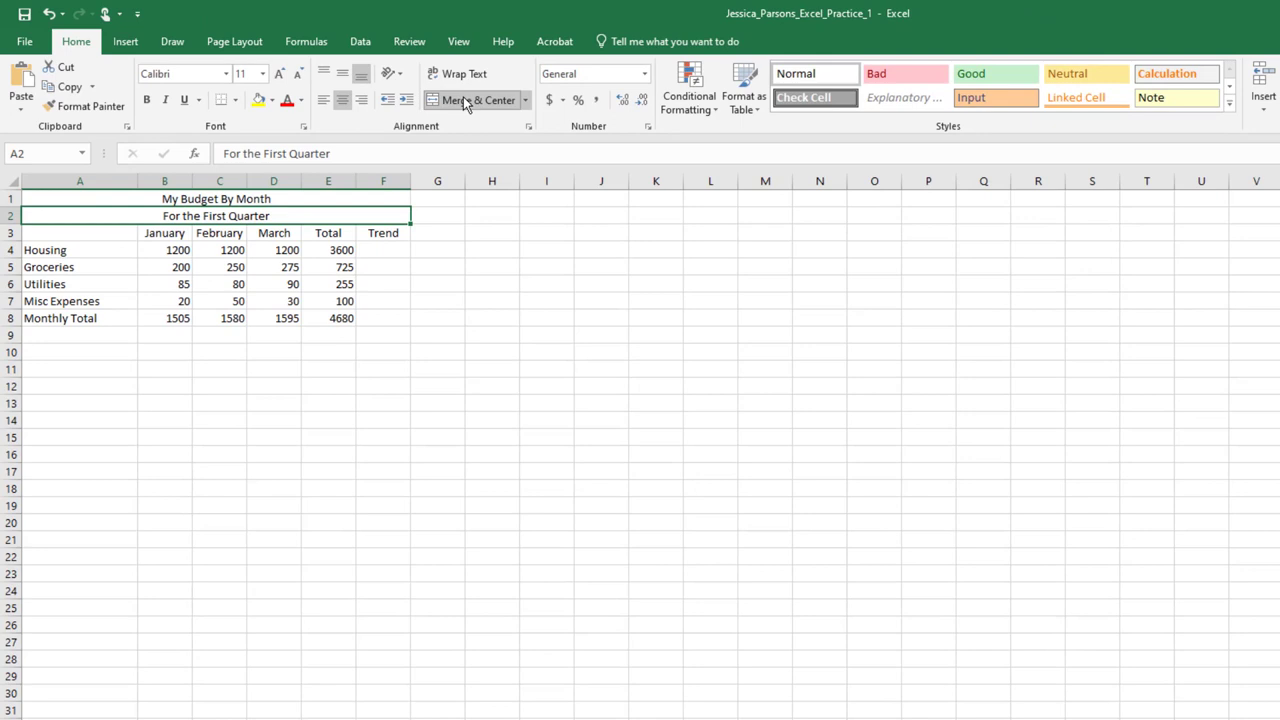
Step: Apply the Title cell style to A1 and Heading 1 to A2
click(345, 197)
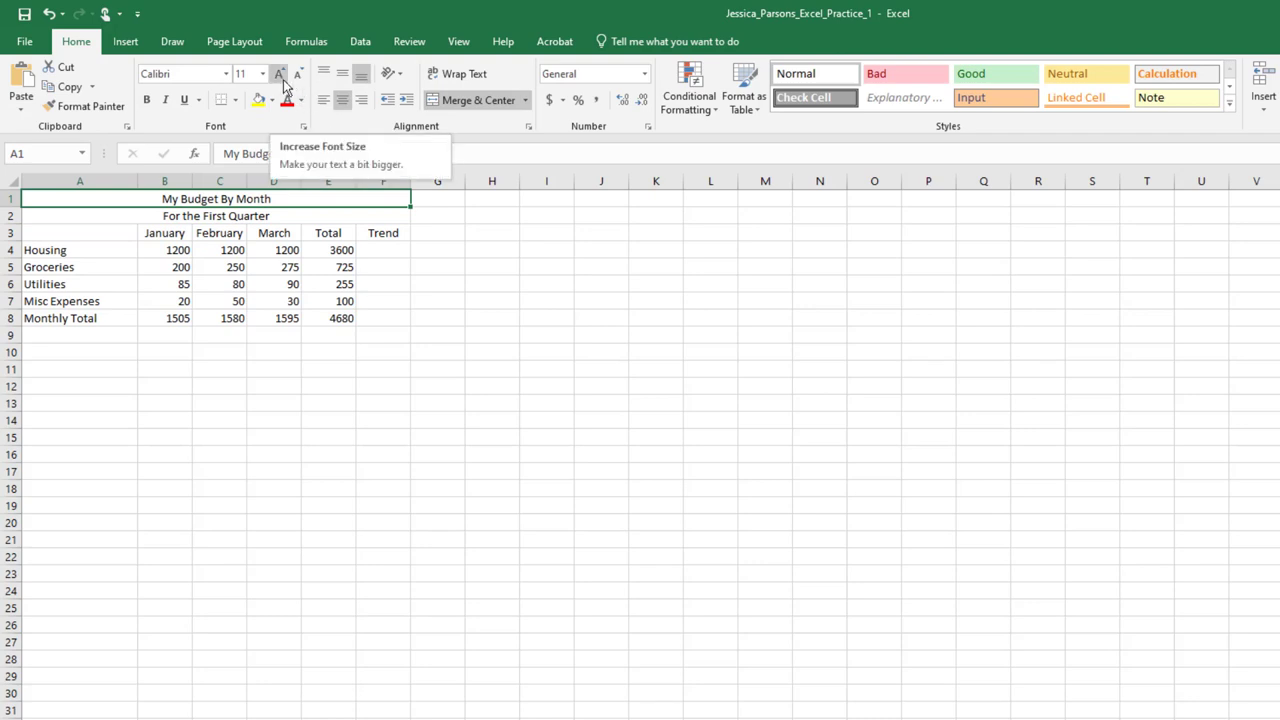
click(1229, 103)
click(1156, 199)
key(Down)
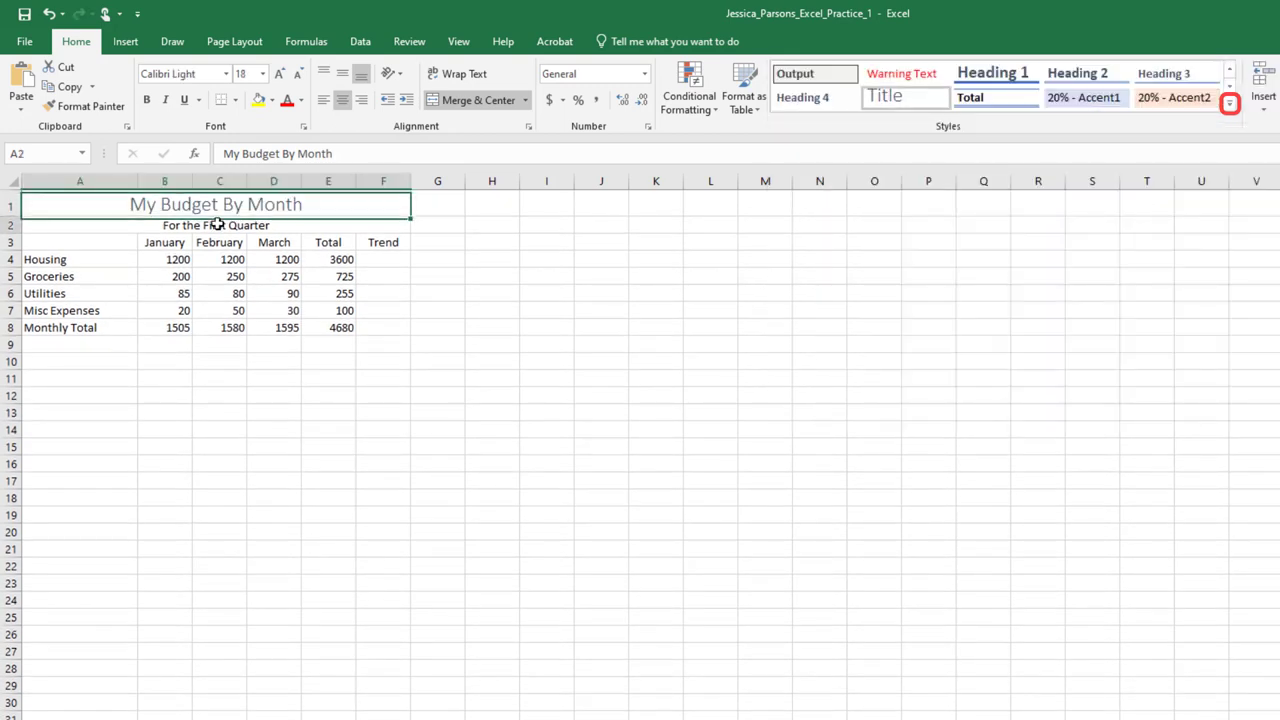
click(1229, 103)
click(830, 205)
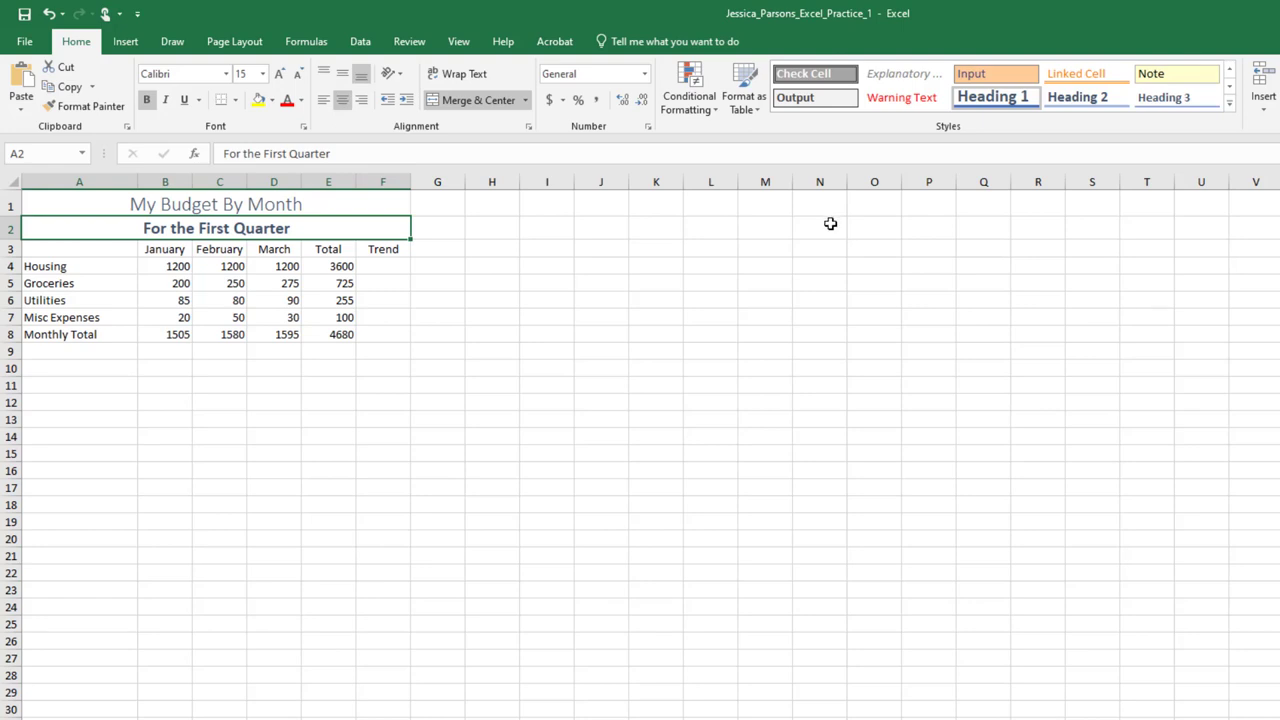
Step: Style the B3:F3 column headings and A4:A8 row labels with Heading 4
click(172, 250)
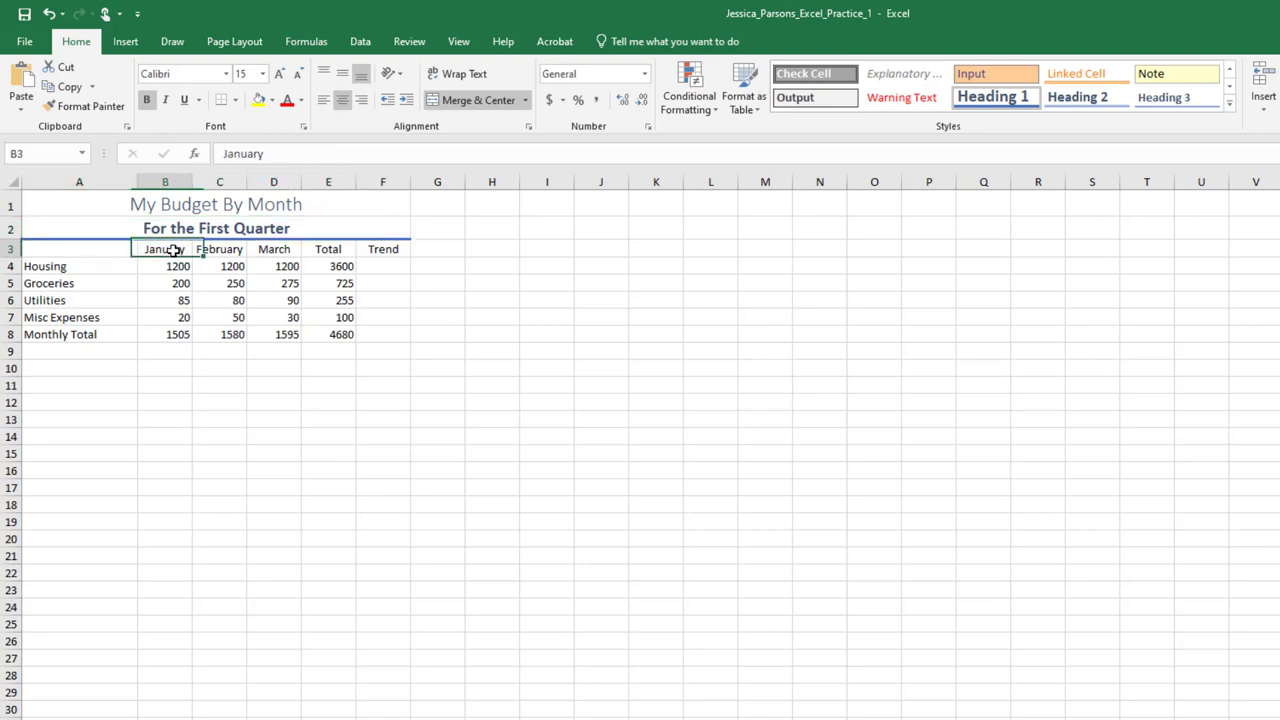
drag(172, 250, 388, 250)
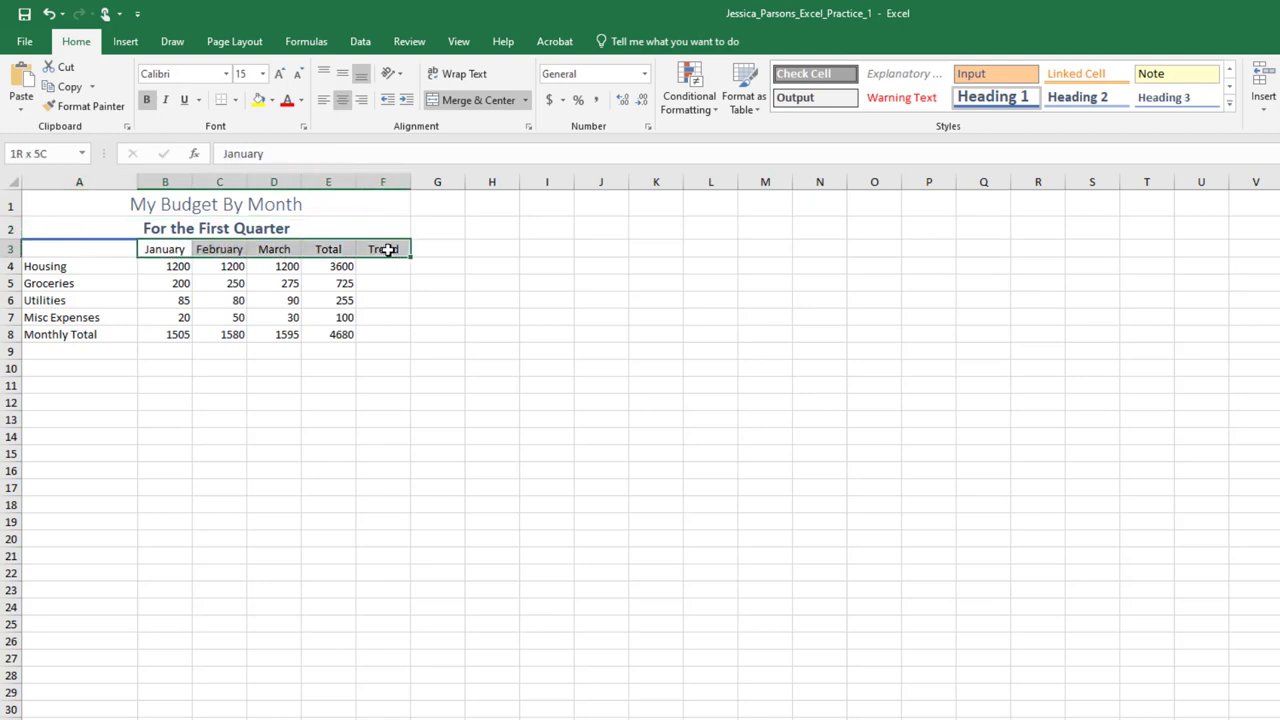
drag(388, 250, 388, 250)
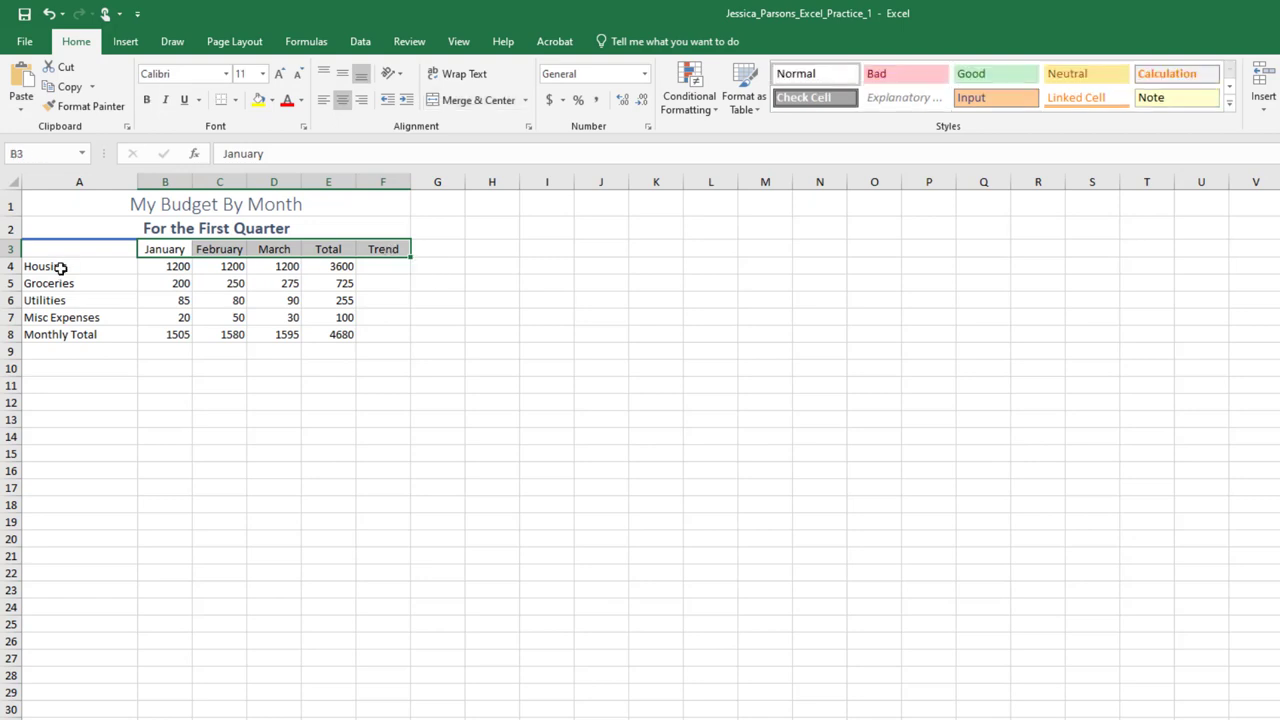
drag(63, 267, 65, 336)
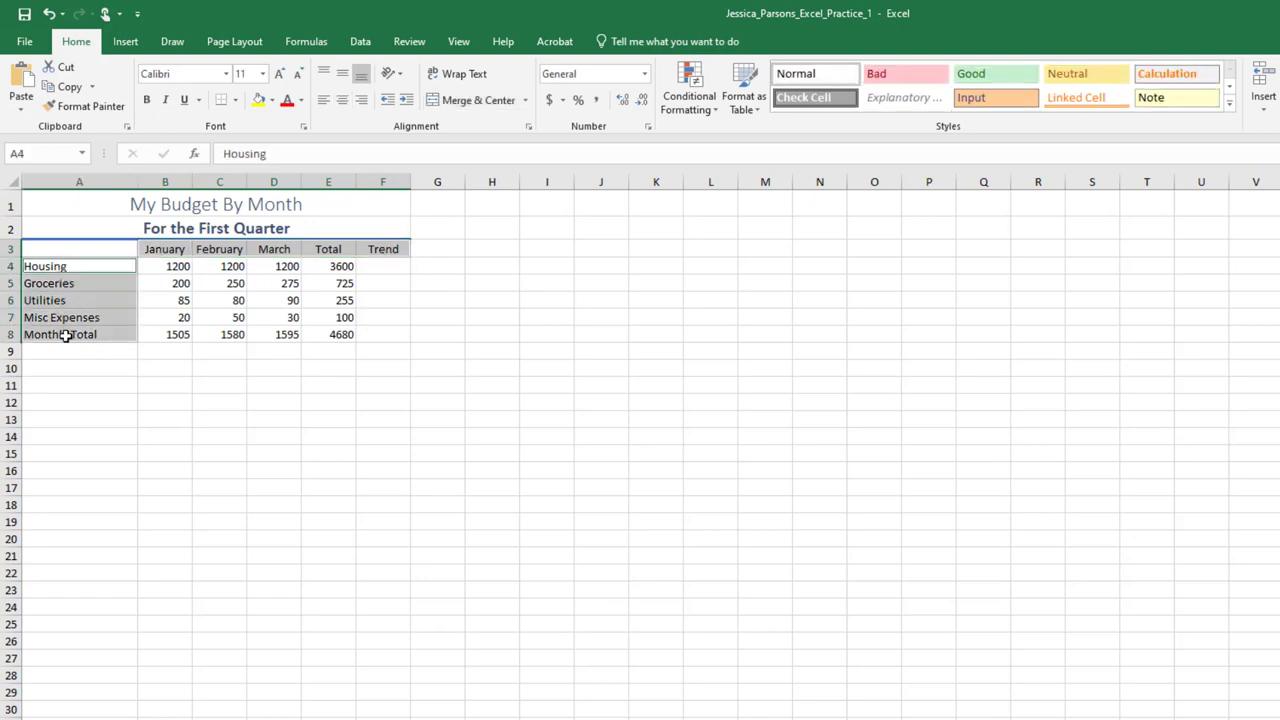
click(1229, 103)
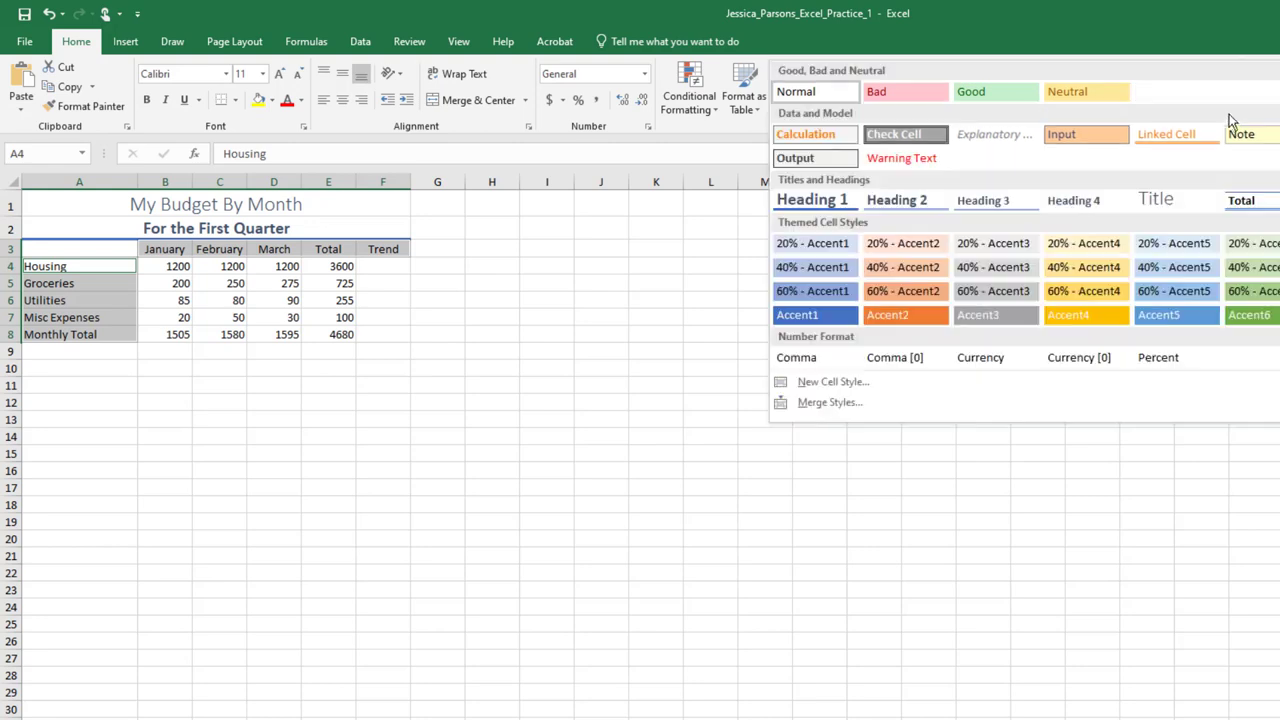
click(1062, 203)
click(719, 281)
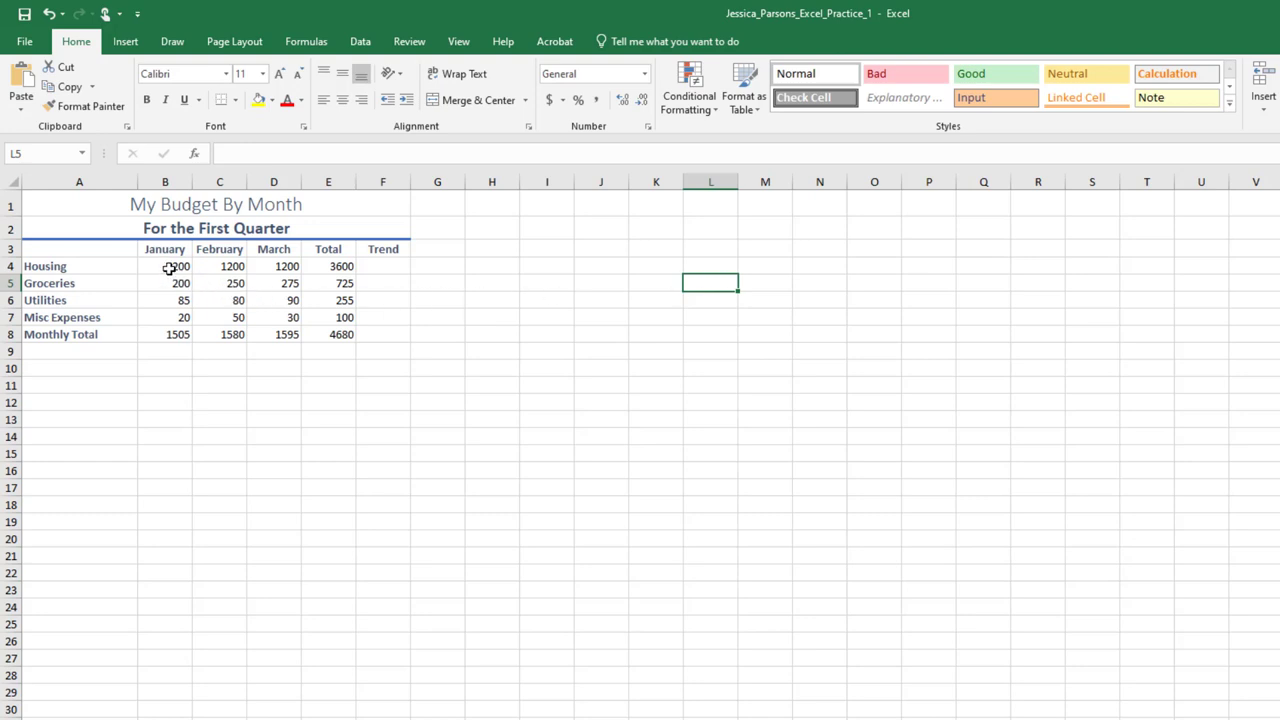
Step: Format Housing (B4:E4) and Monthly Total (B8:E8) as Accounting, and B5:E7 as Comma Style
drag(168, 267, 331, 267)
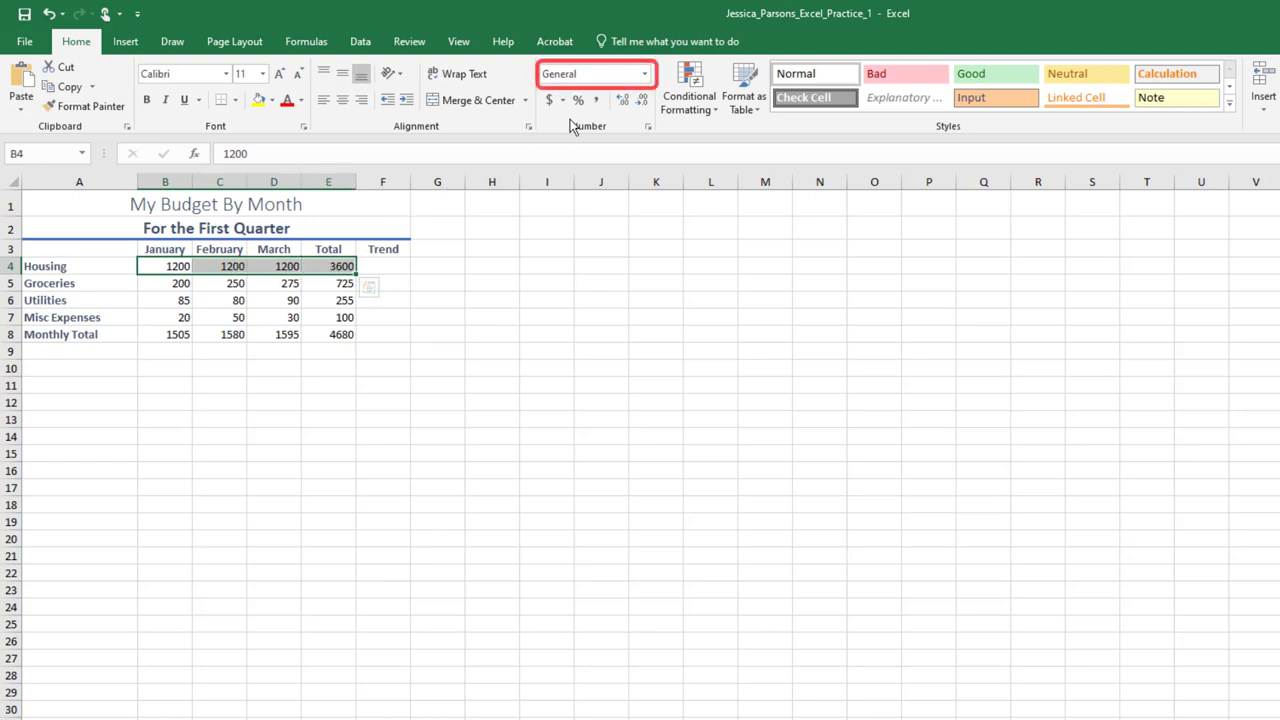
click(645, 75)
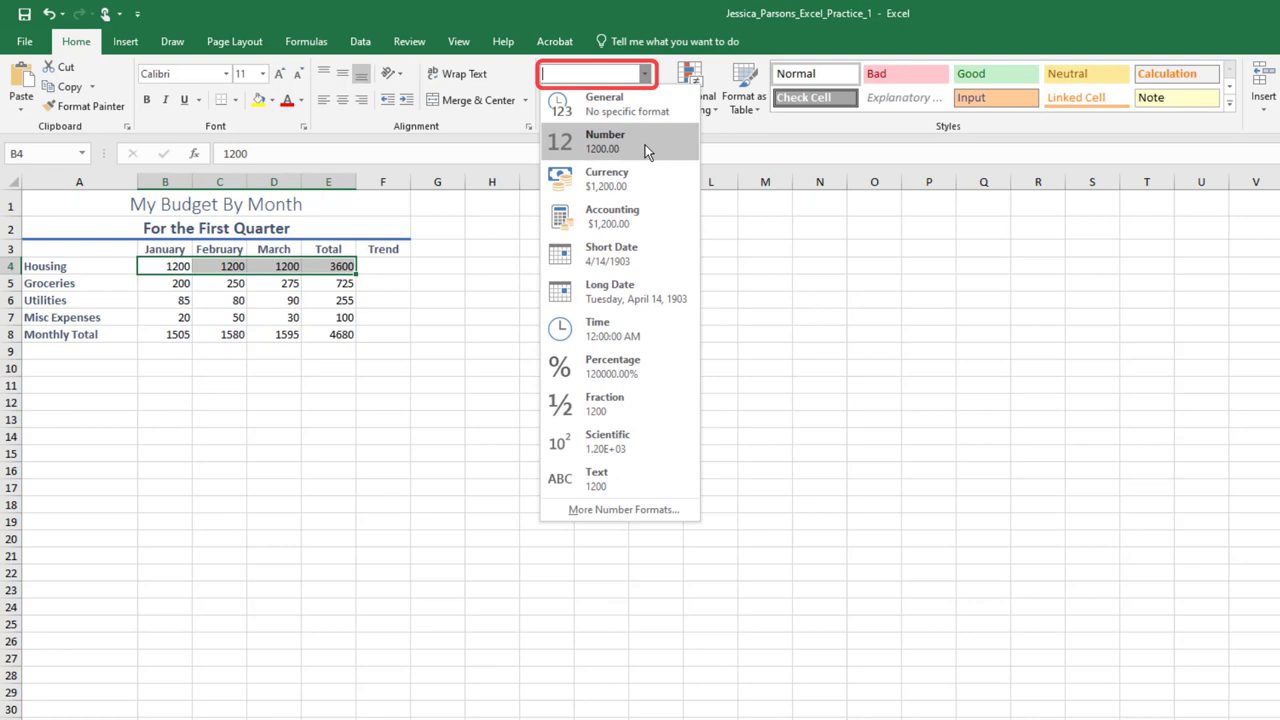
click(618, 222)
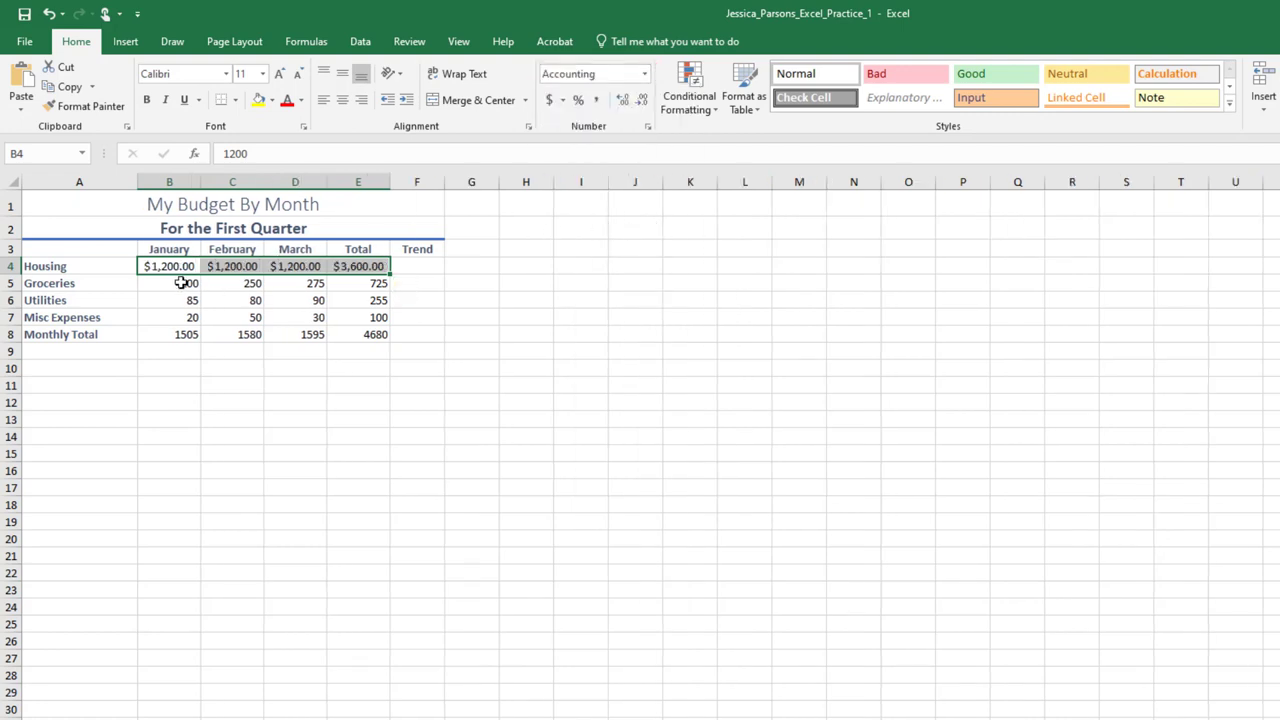
drag(179, 334, 368, 340)
click(644, 73)
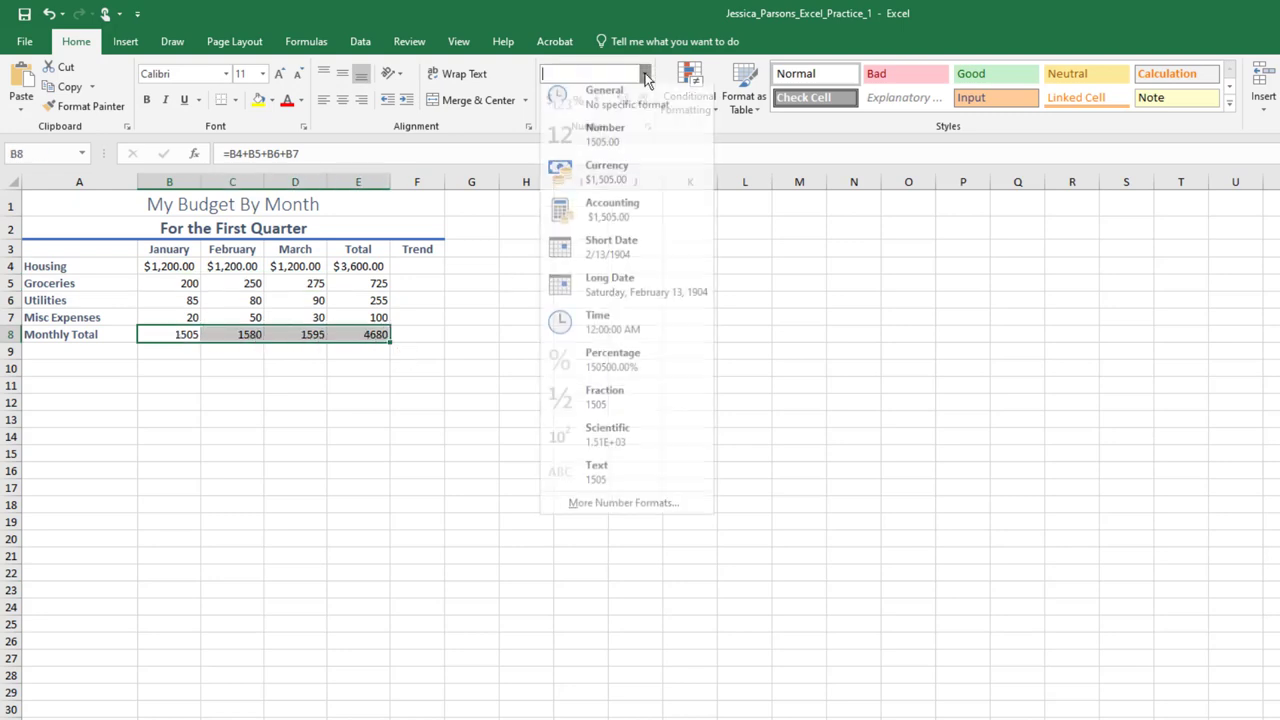
click(618, 220)
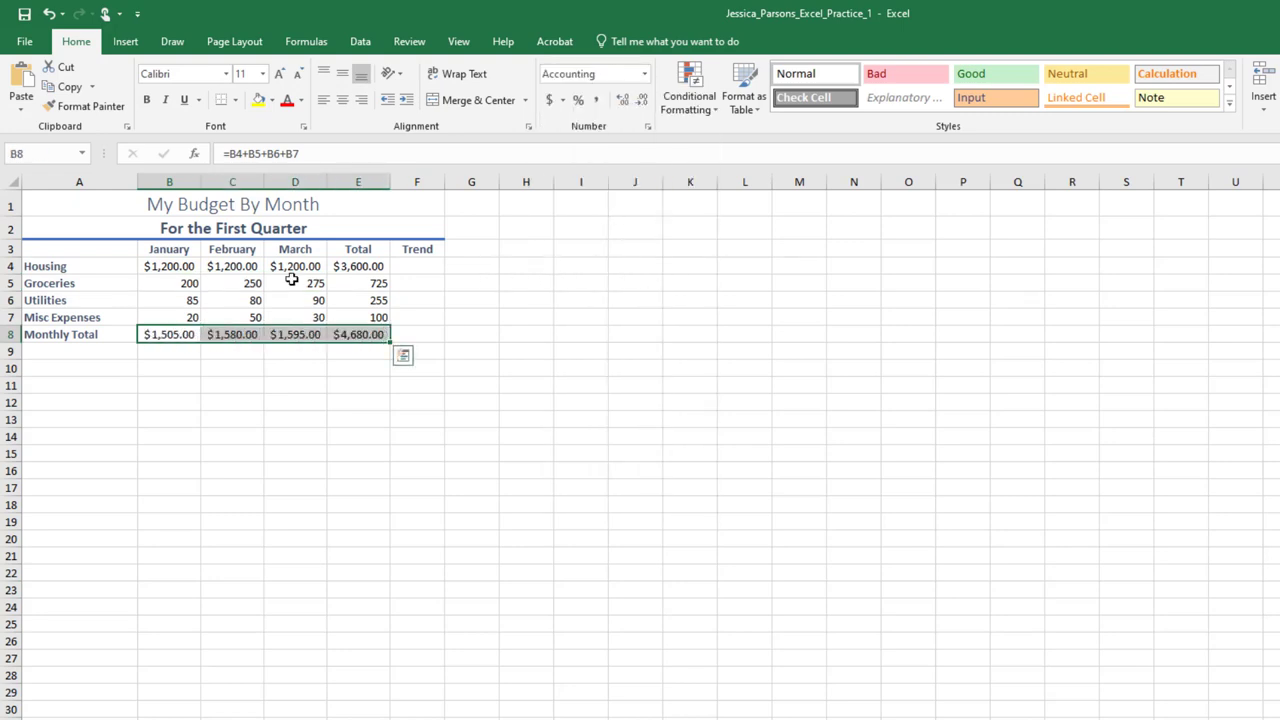
drag(189, 286, 376, 317)
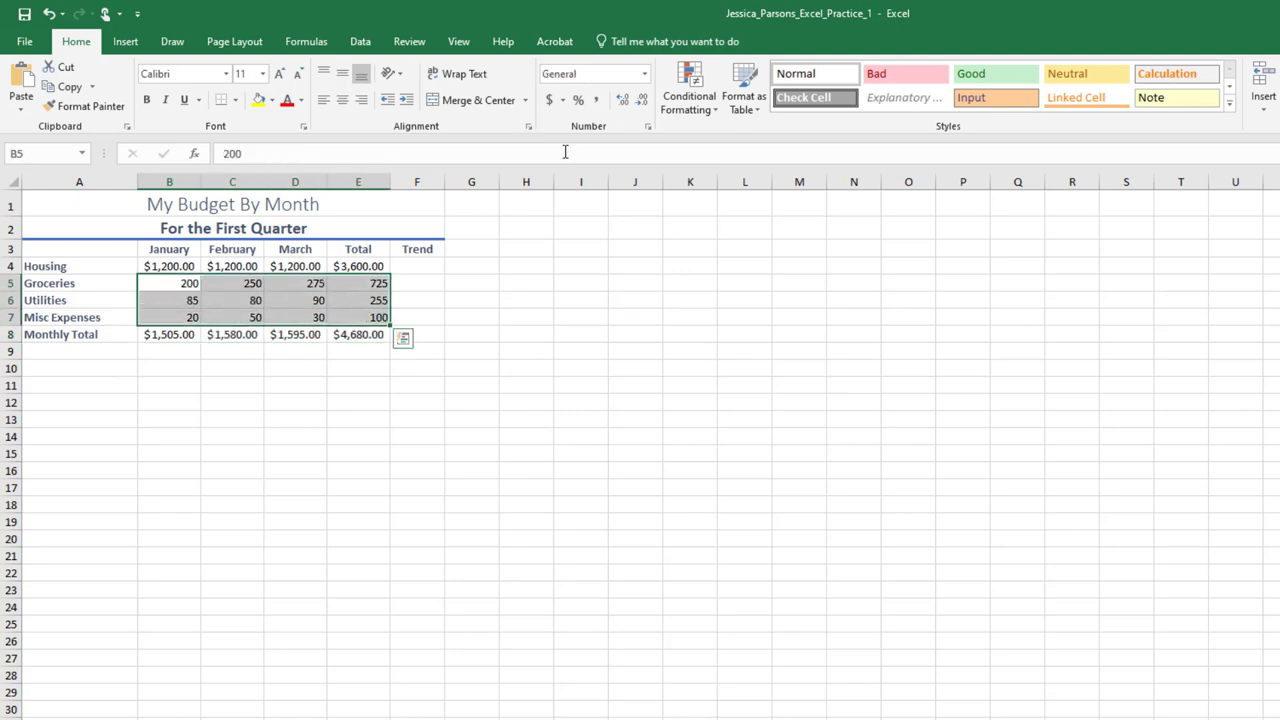
click(598, 100)
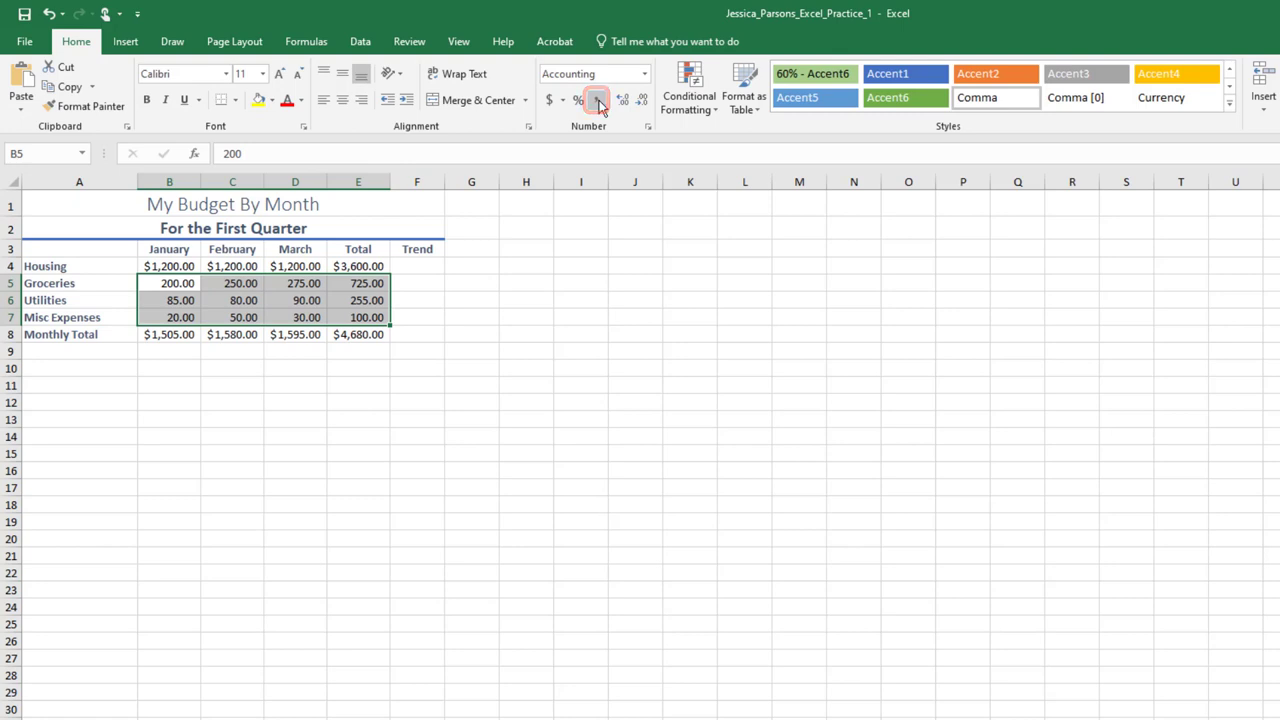
Step: Apply the Total cell style to Monthly Total B8:E8 and widen column D
drag(163, 331, 380, 334)
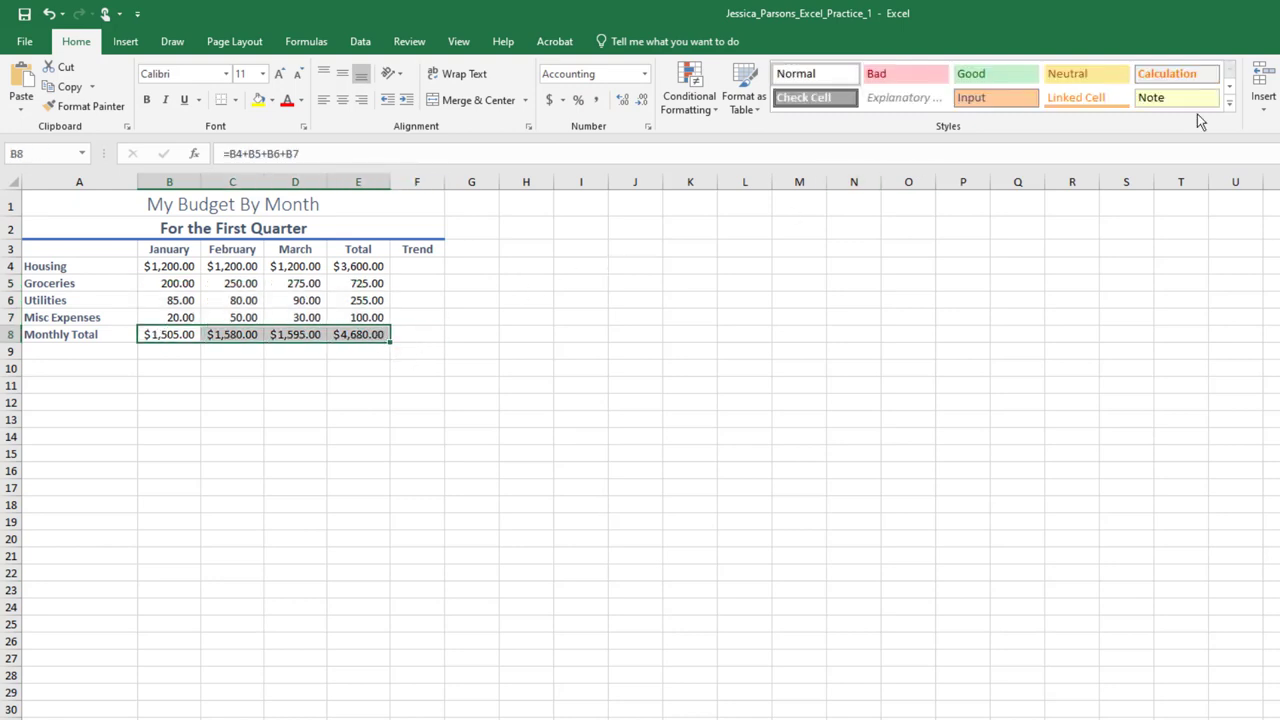
click(1229, 102)
click(1245, 196)
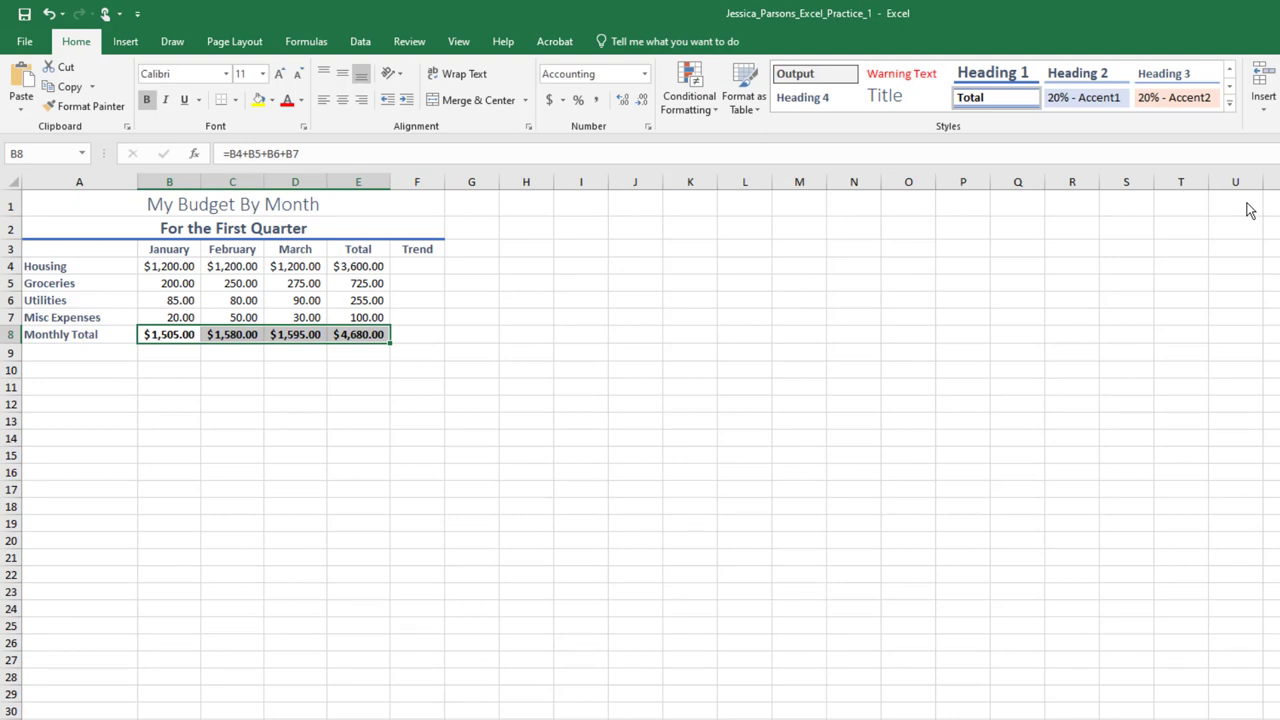
click(294, 181)
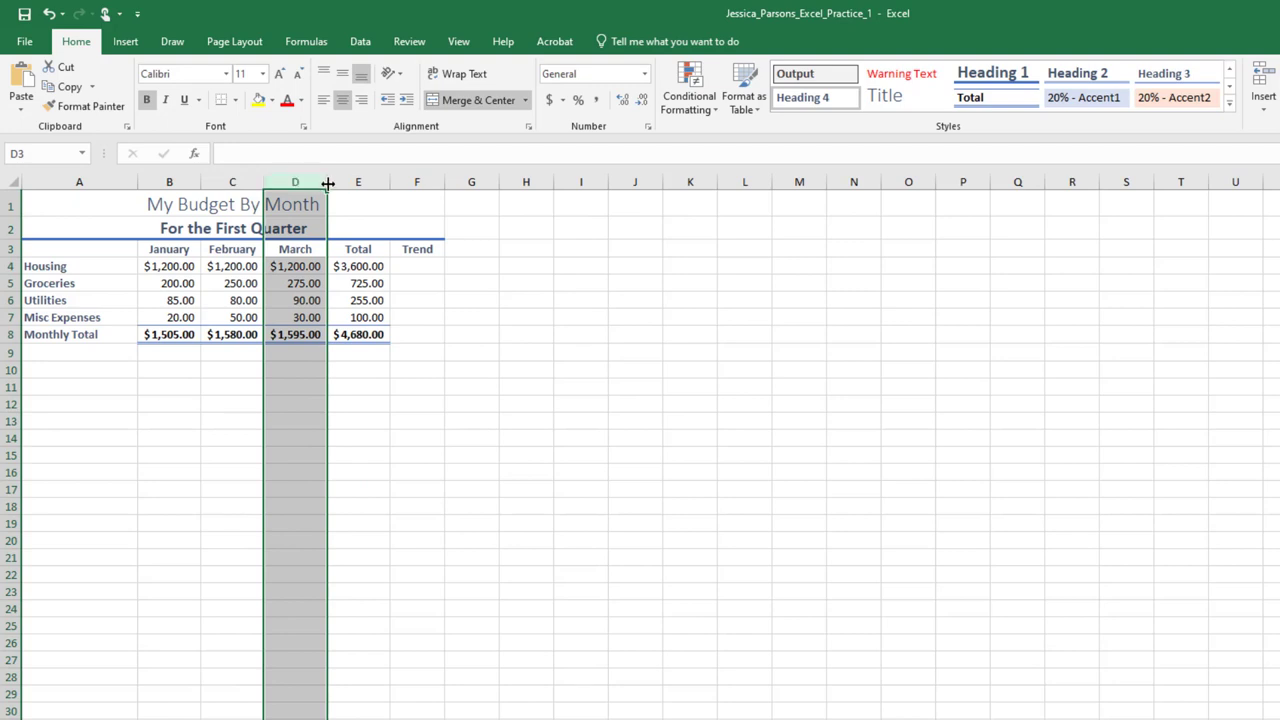
drag(327, 183, 328, 183)
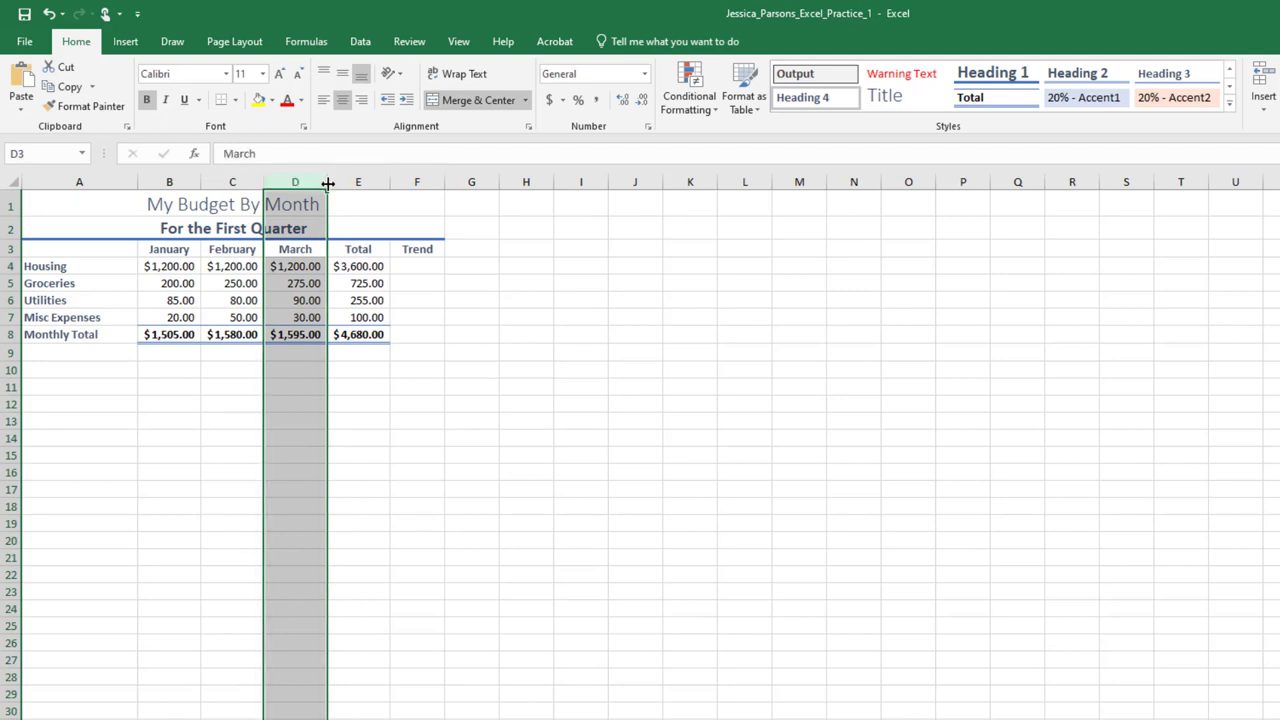
click(489, 245)
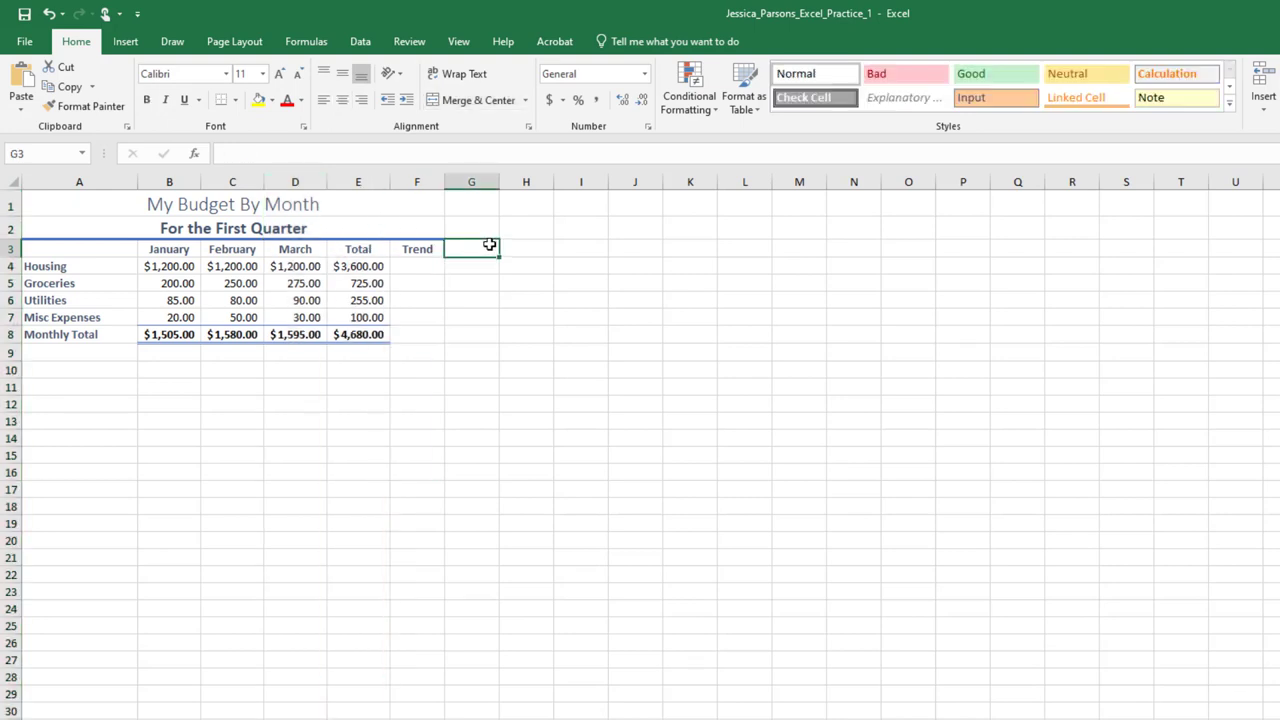
Step: Switch the workbook to a different document theme with blue headings and new fonts
click(250, 45)
click(26, 112)
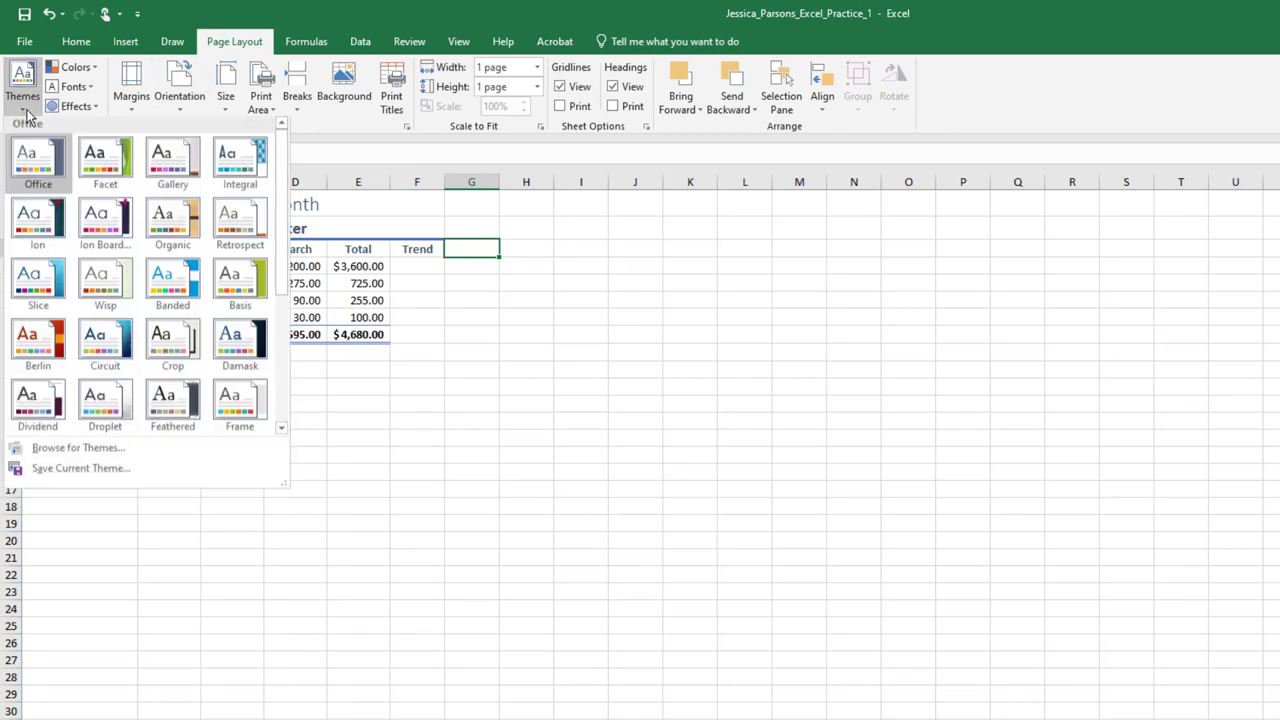
key(Escape)
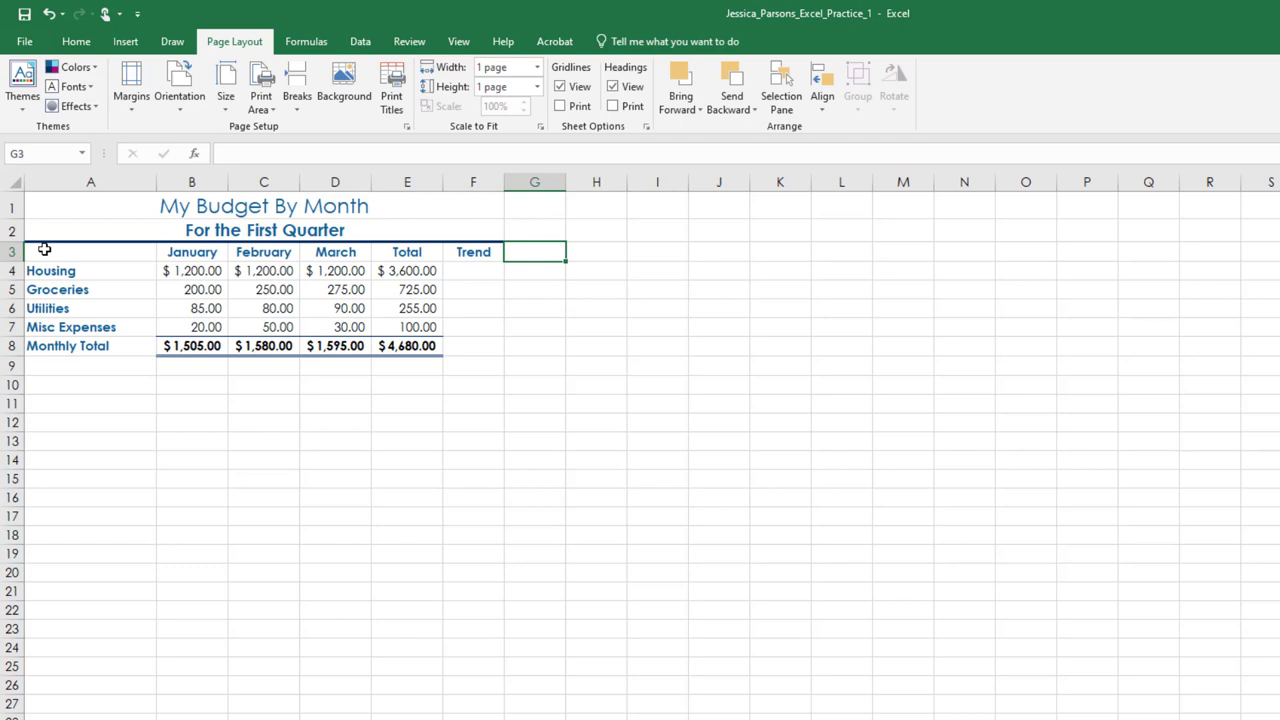
Step: Insert a Clustered Column chart of A3:D7 from the Recommended Charts All Charts list
click(98, 253)
drag(98, 253, 358, 332)
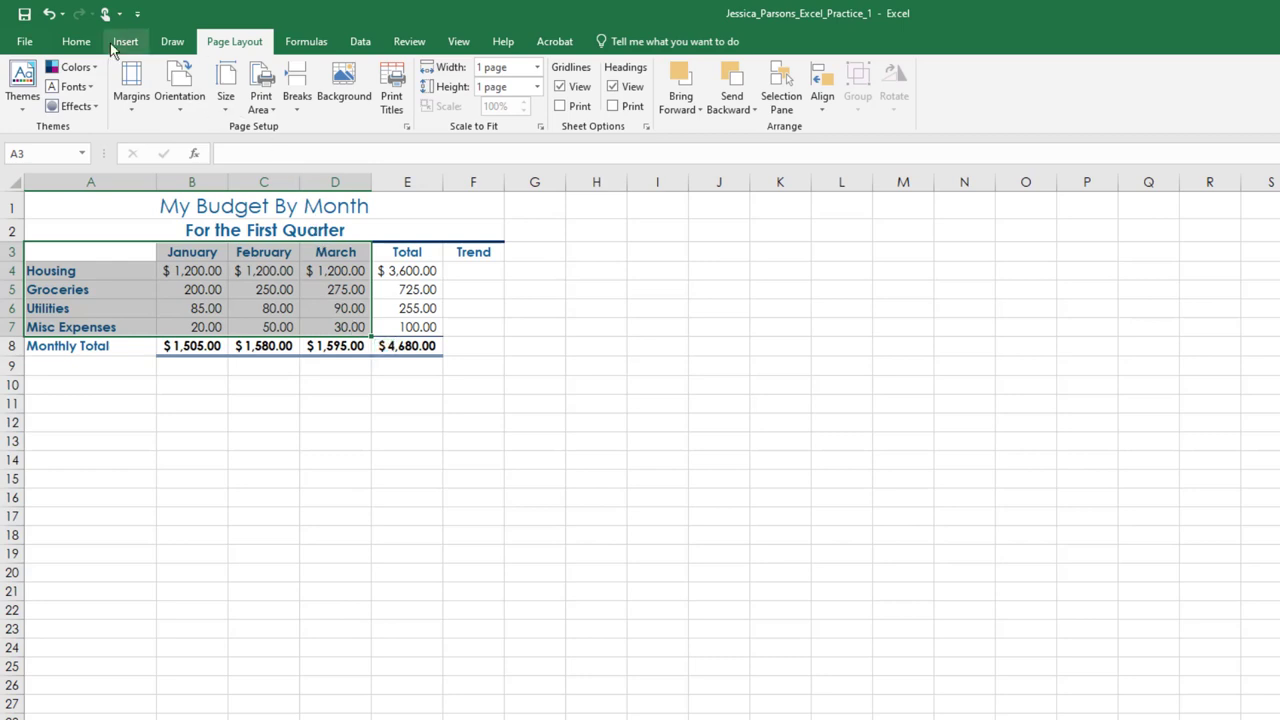
click(114, 46)
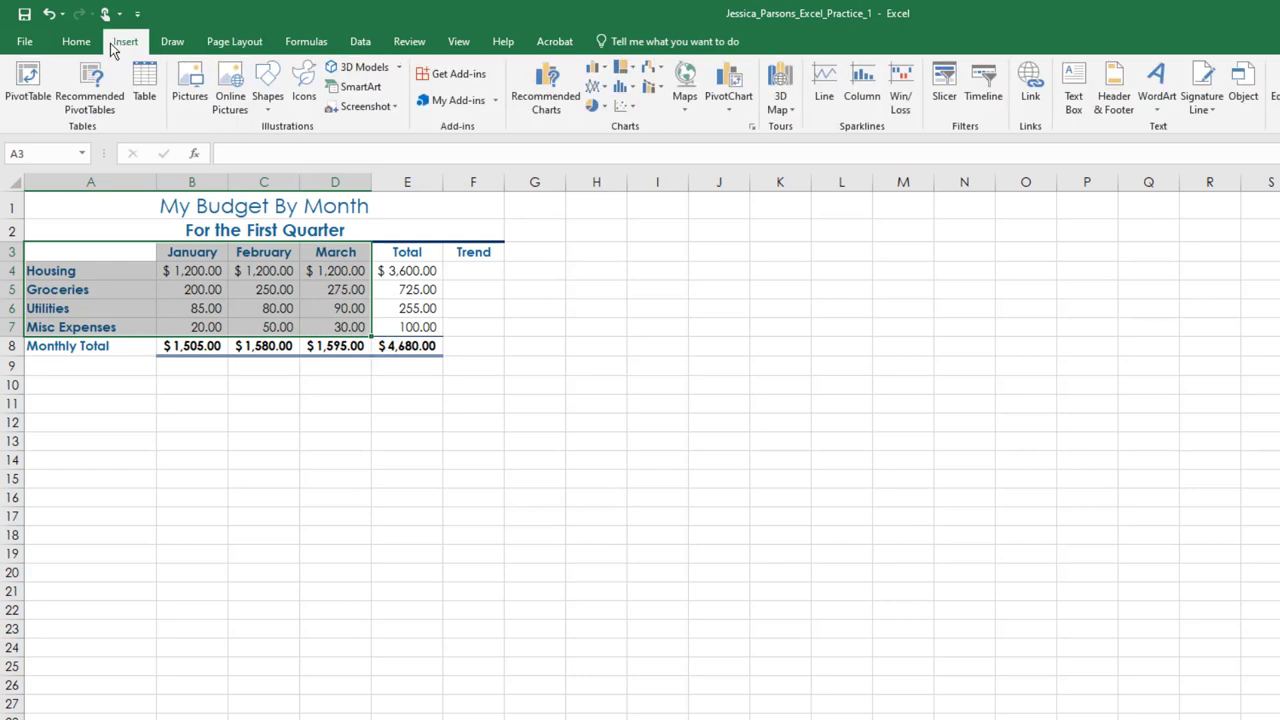
click(532, 108)
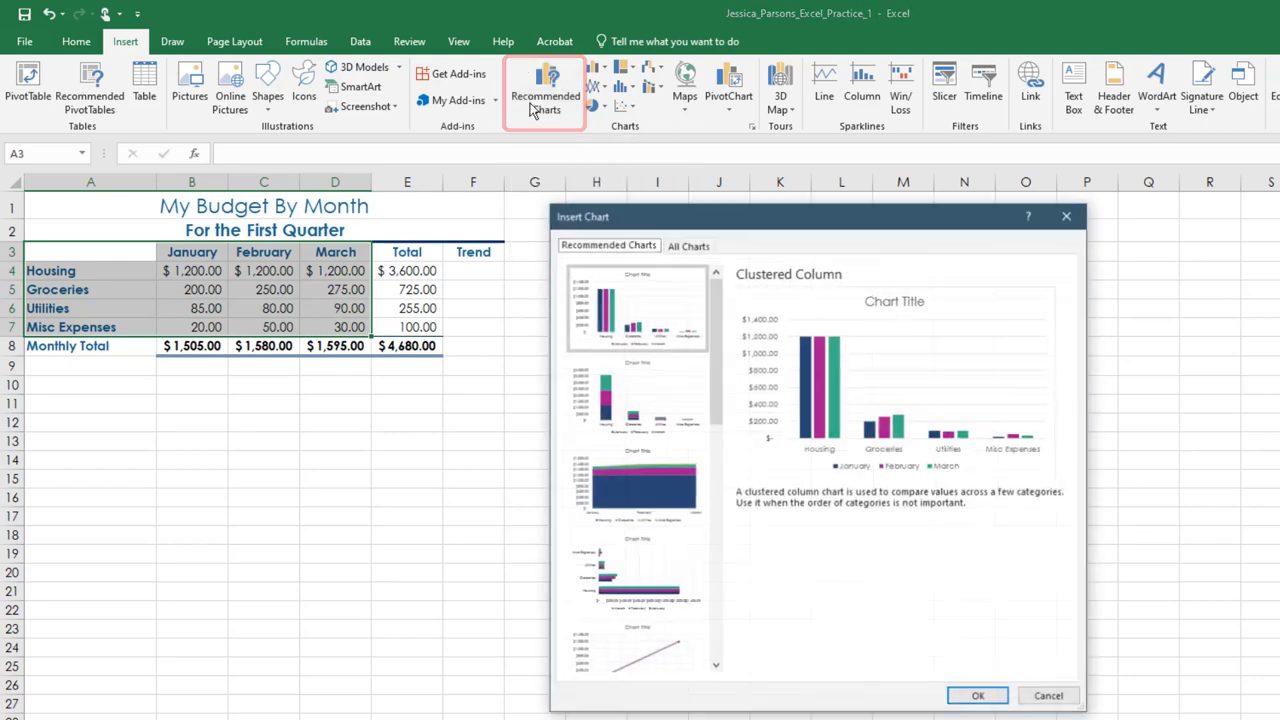
click(686, 246)
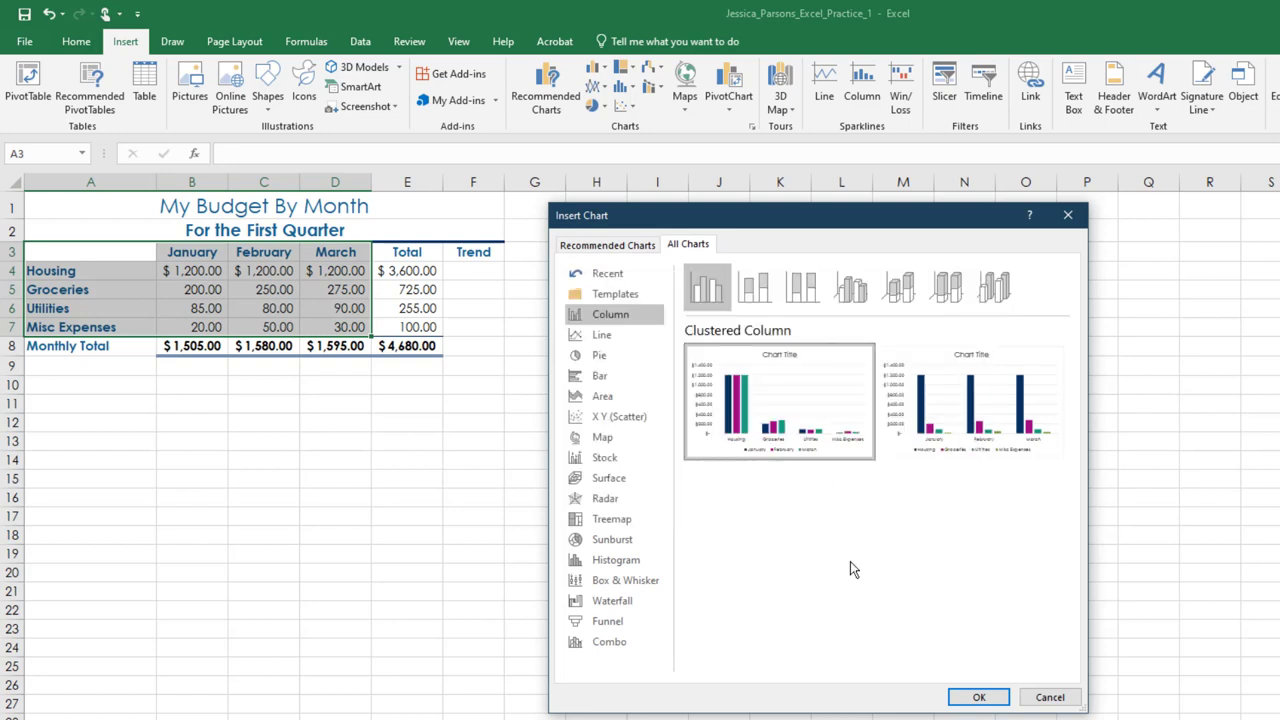
click(975, 698)
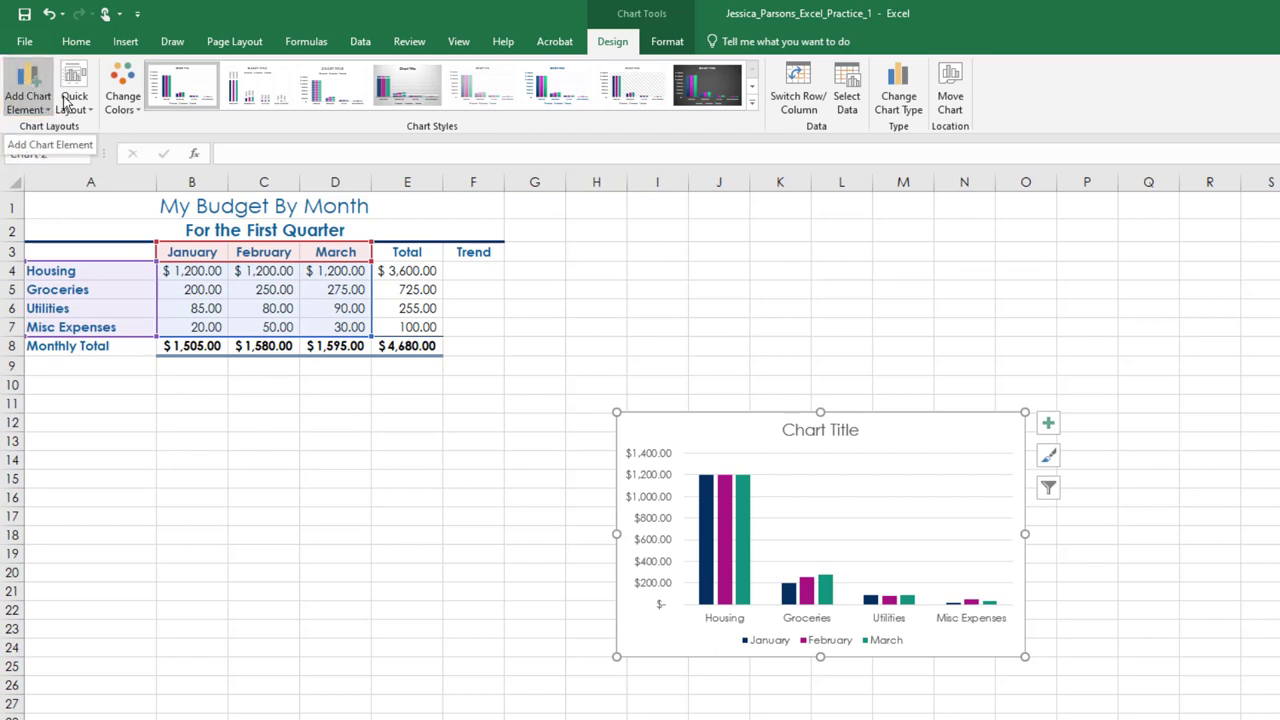
Step: Retitle the chart 'My Budget' and move it below the budget table
click(851, 432)
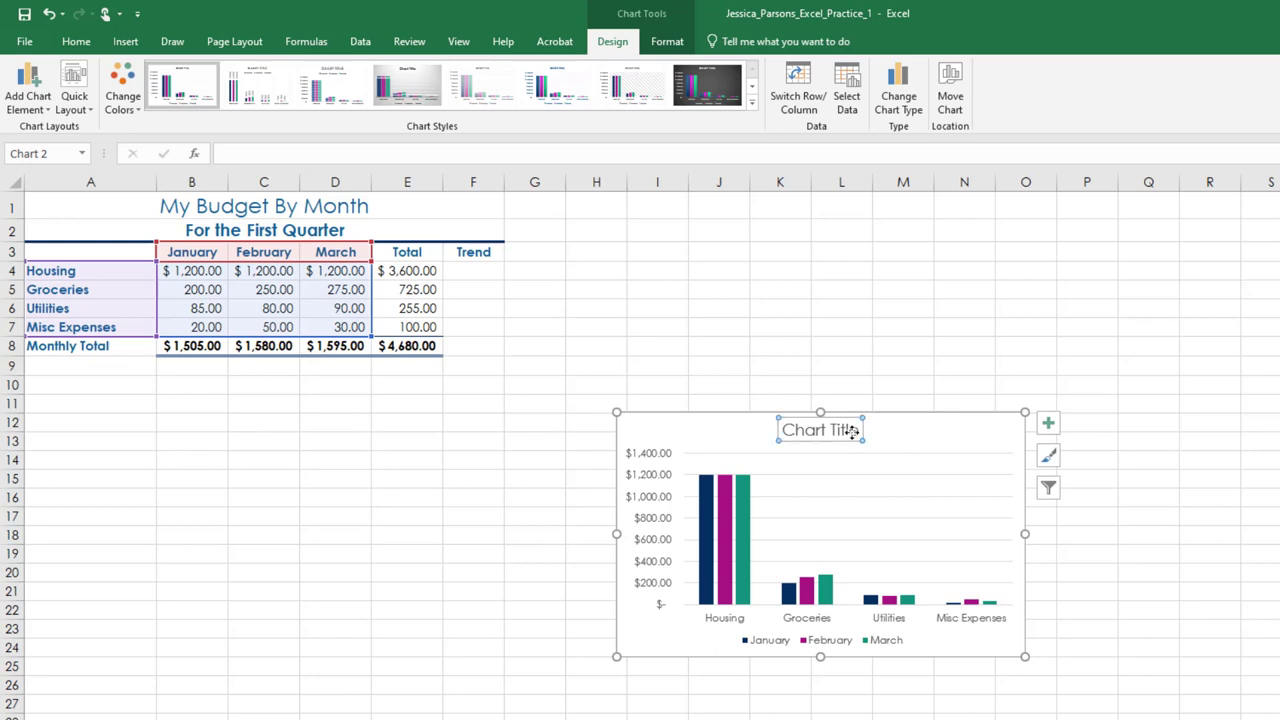
drag(855, 430, 766, 423)
text(My)
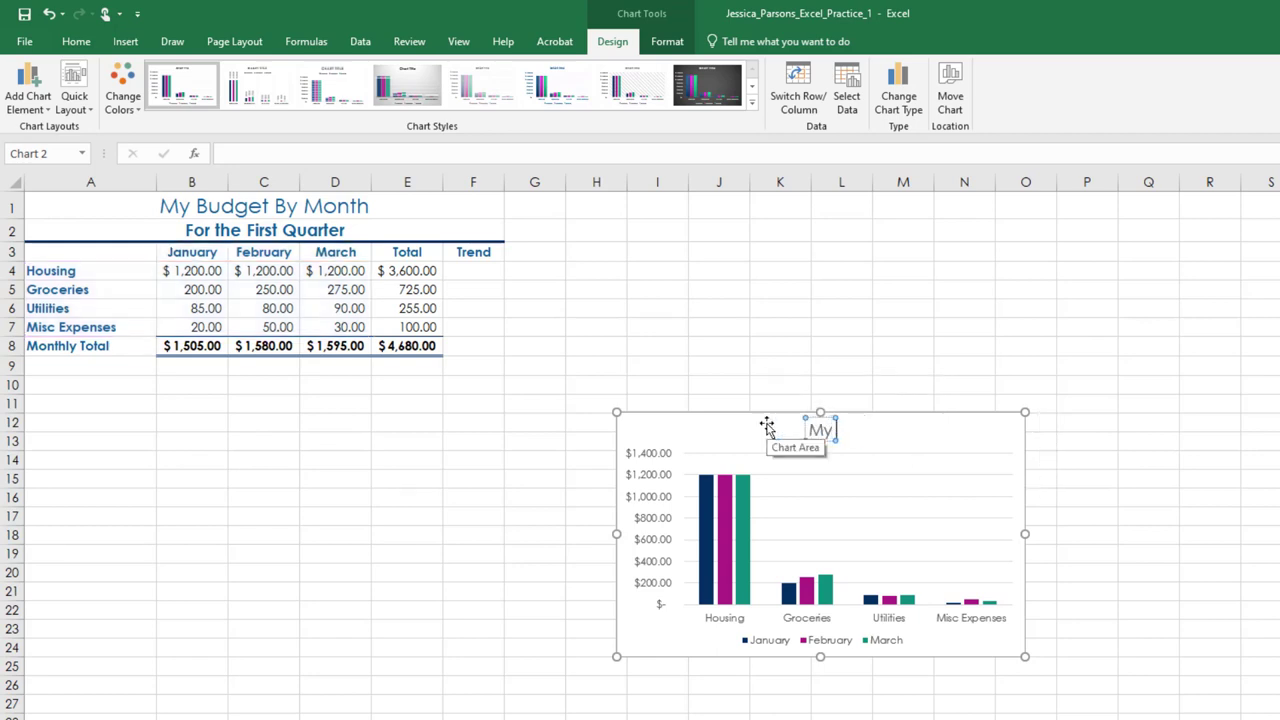
text( Budget)
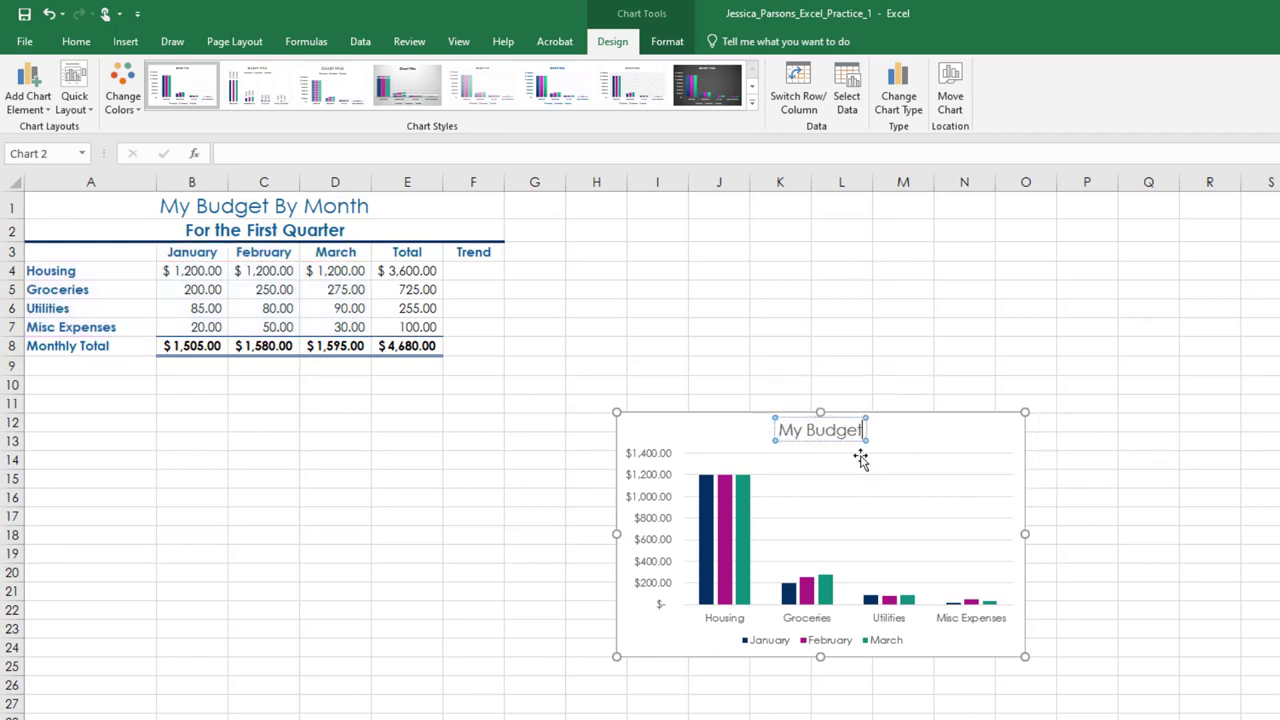
drag(911, 414, 319, 378)
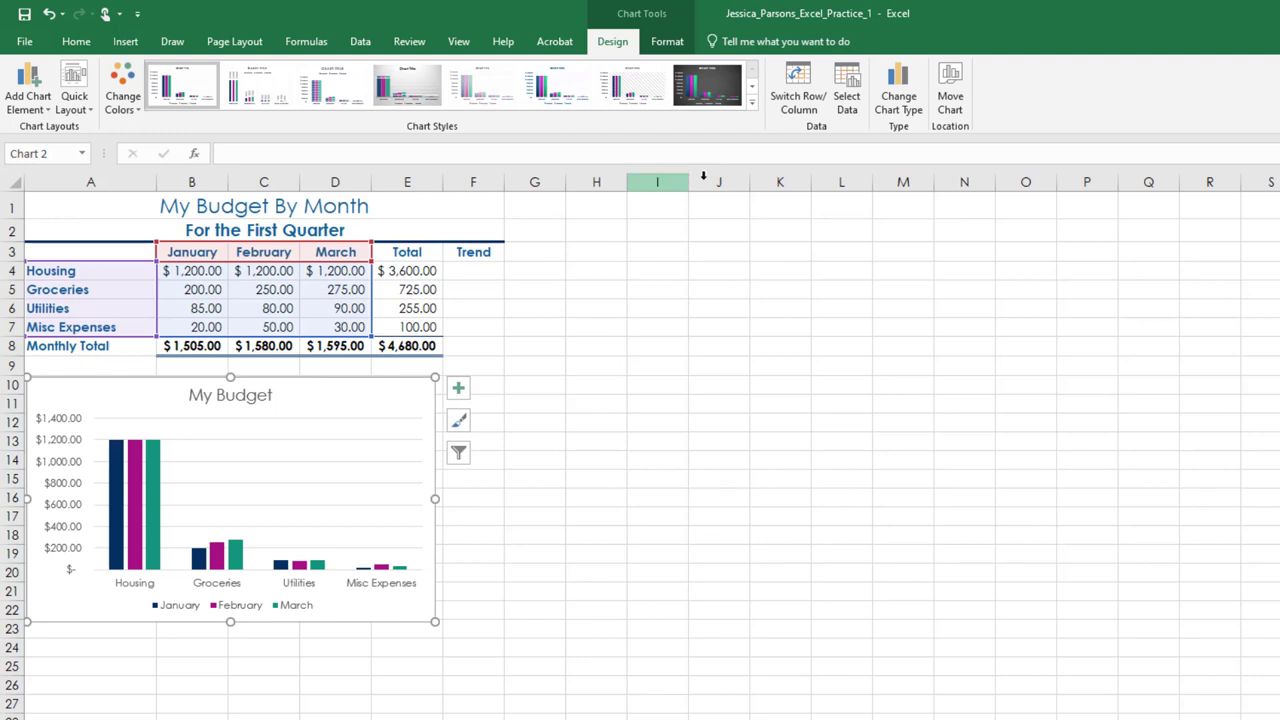
Step: Apply Chart Style 6 and the Colorful Palette 4 red, orange and green colours
click(755, 104)
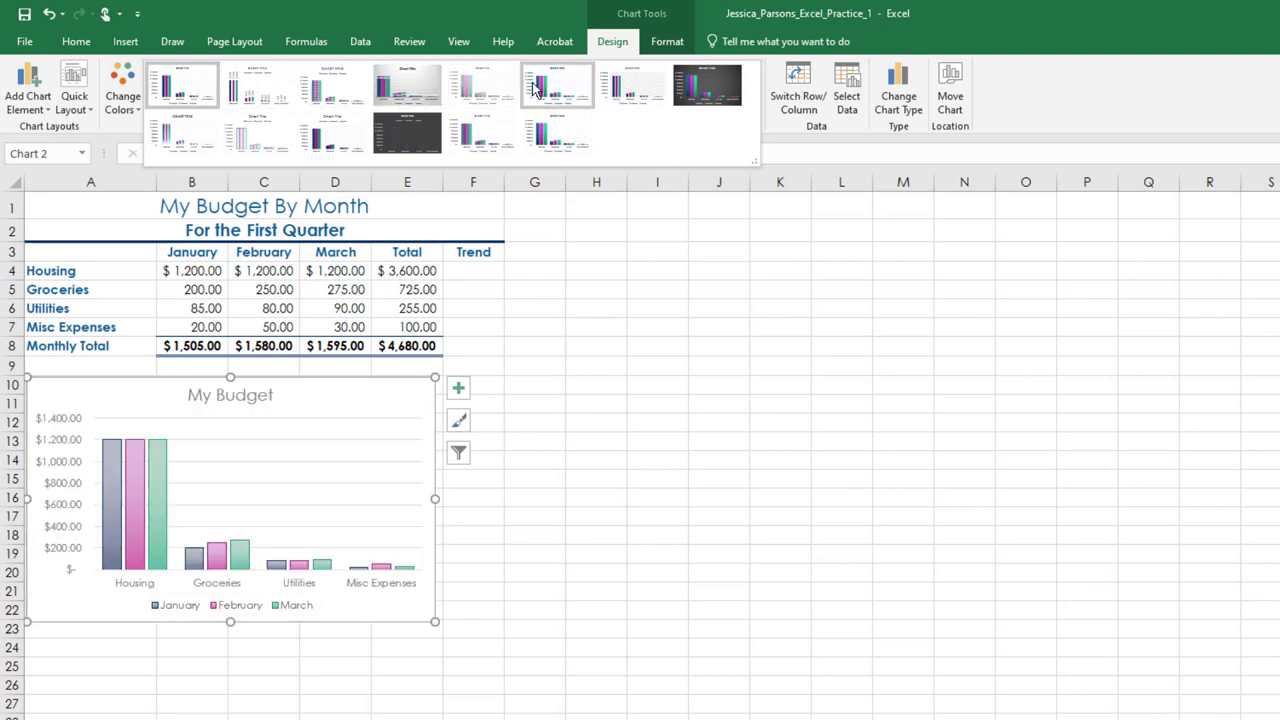
click(540, 88)
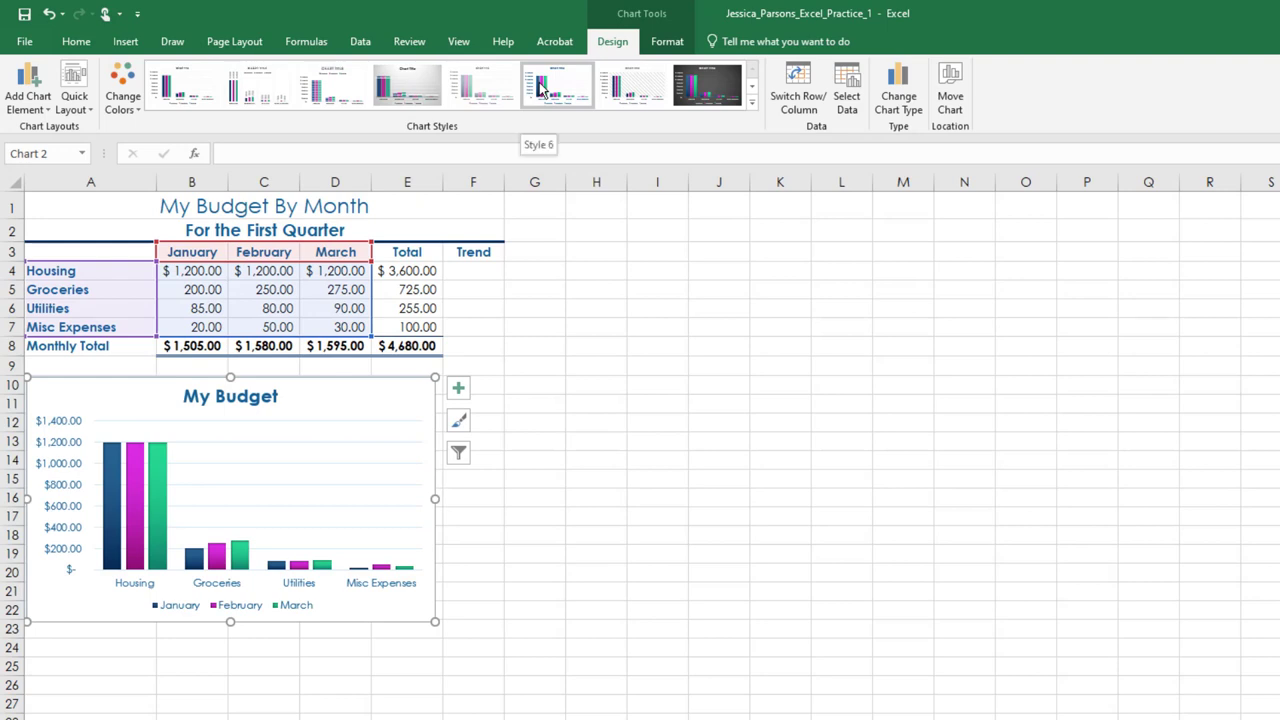
click(134, 110)
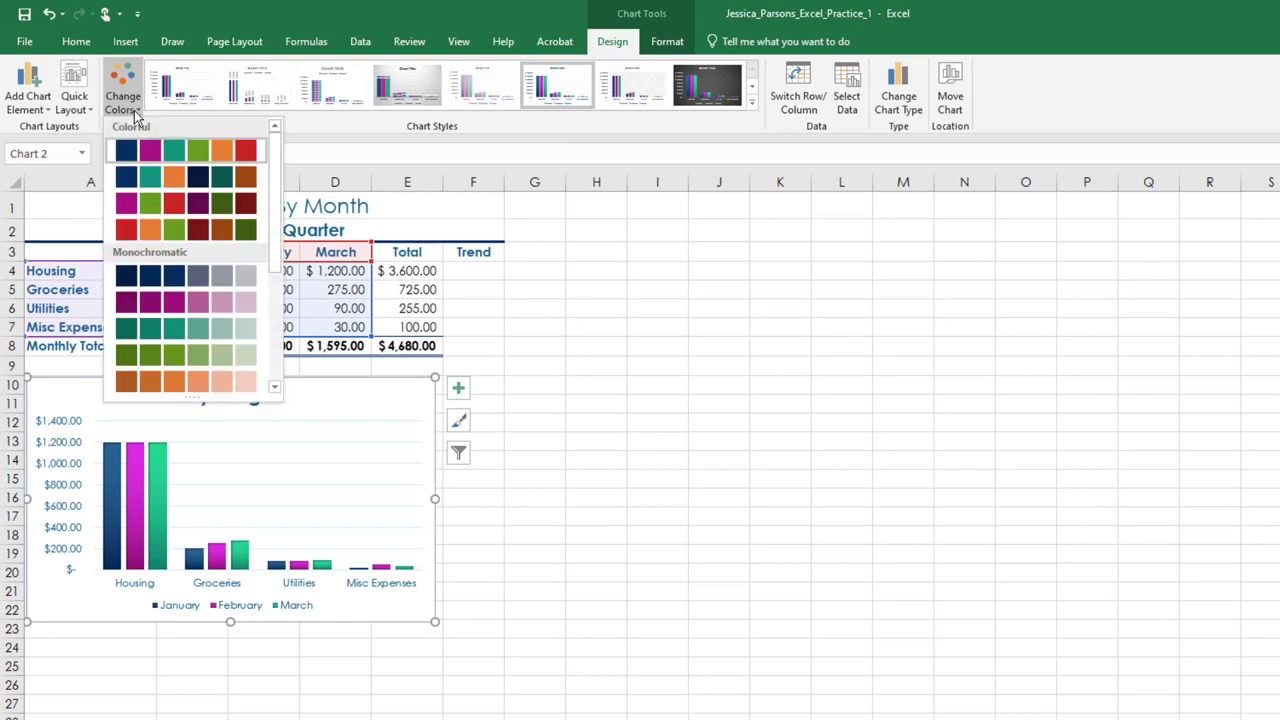
click(157, 231)
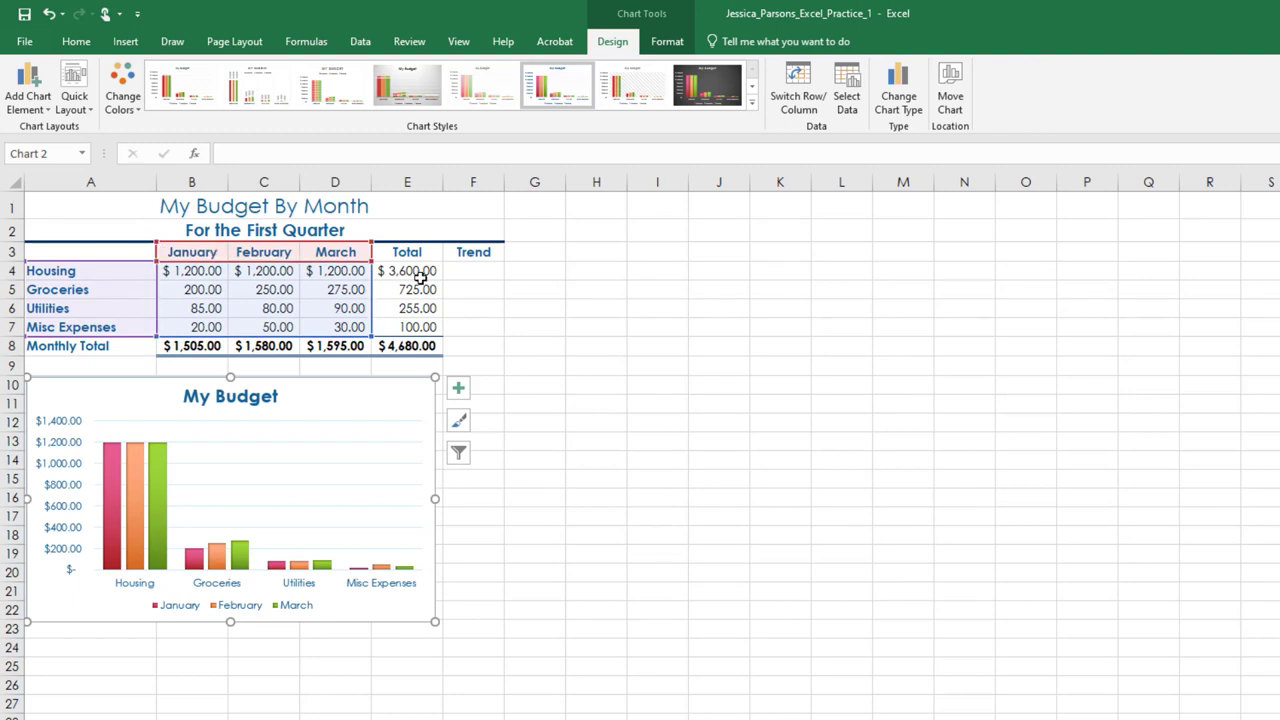
Step: Start a Line sparkline from Housing values B4:D4 with location range F4
click(532, 284)
drag(200, 270, 320, 273)
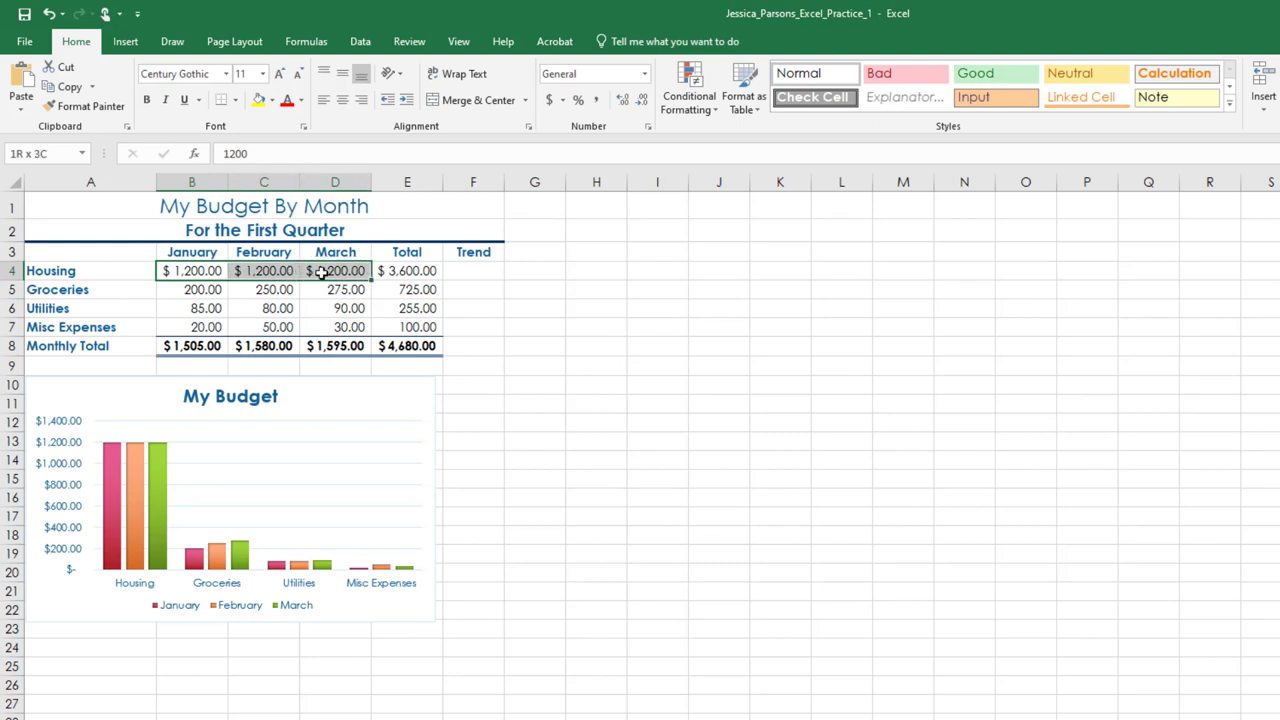
drag(320, 272, 320, 272)
click(125, 42)
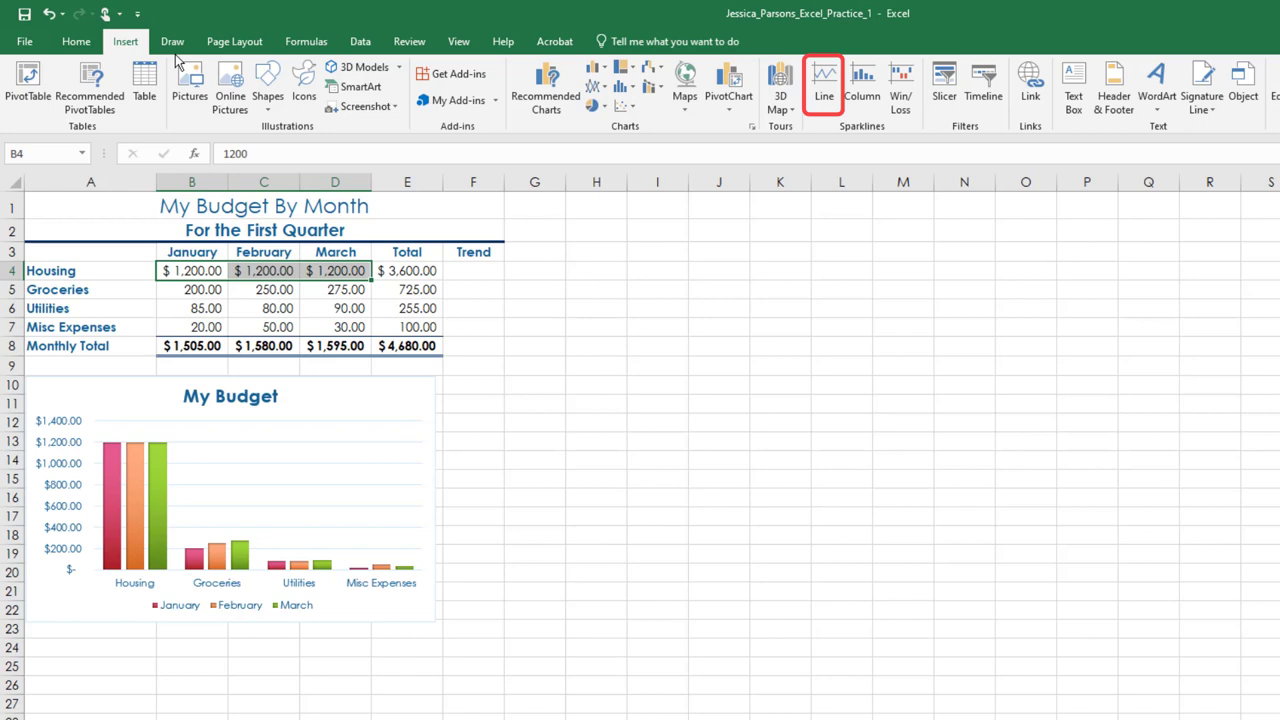
click(825, 90)
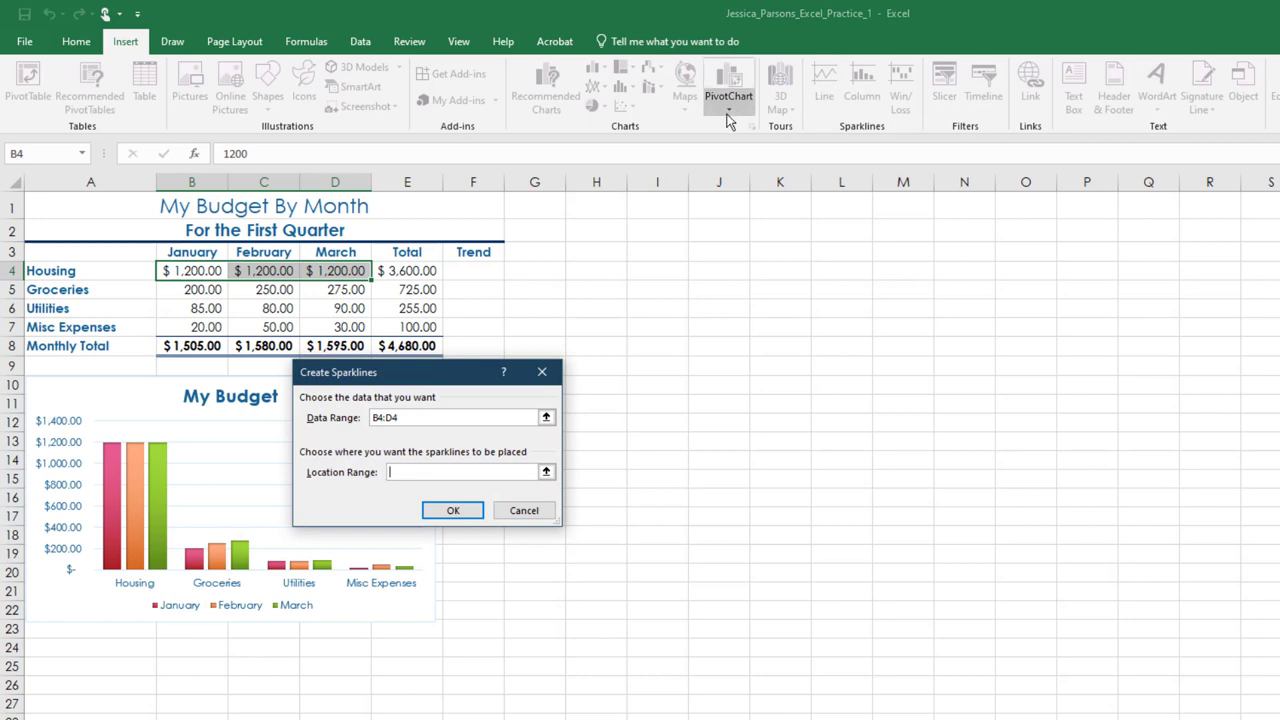
click(484, 271)
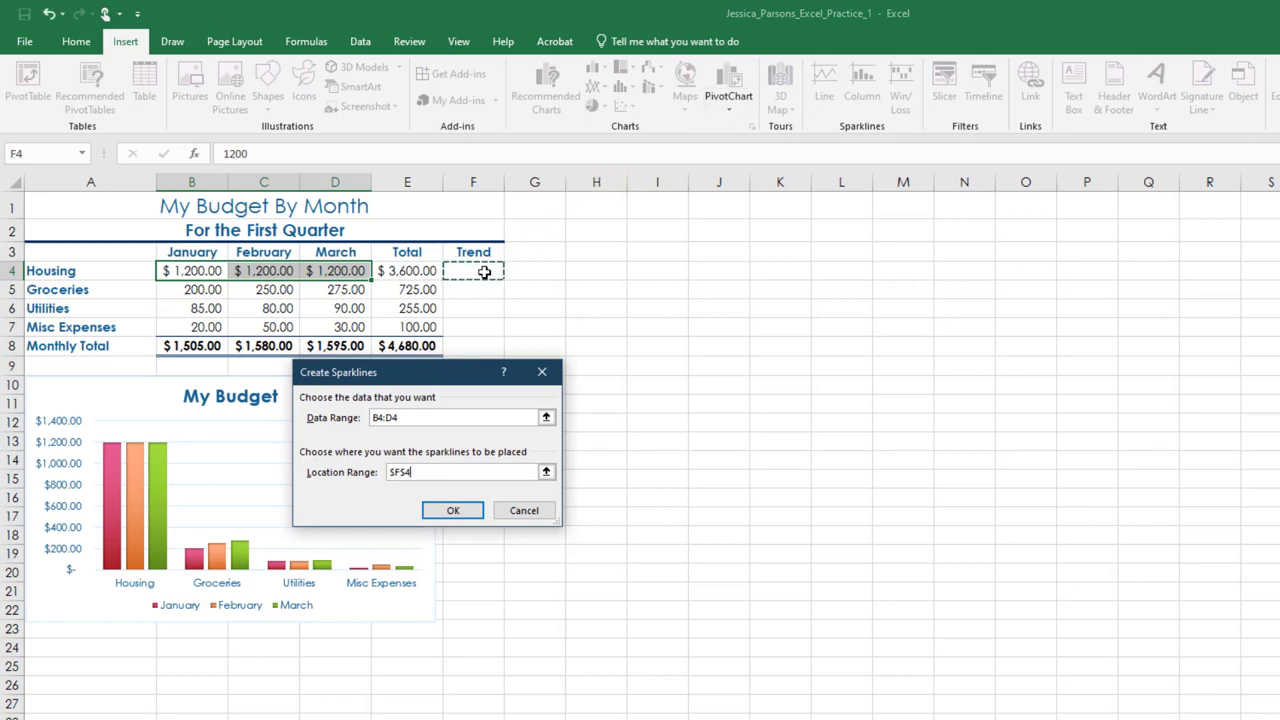
Step: Create the F4 sparkline with markers and Colorful #4 style, then fill it down to F7
click(472, 515)
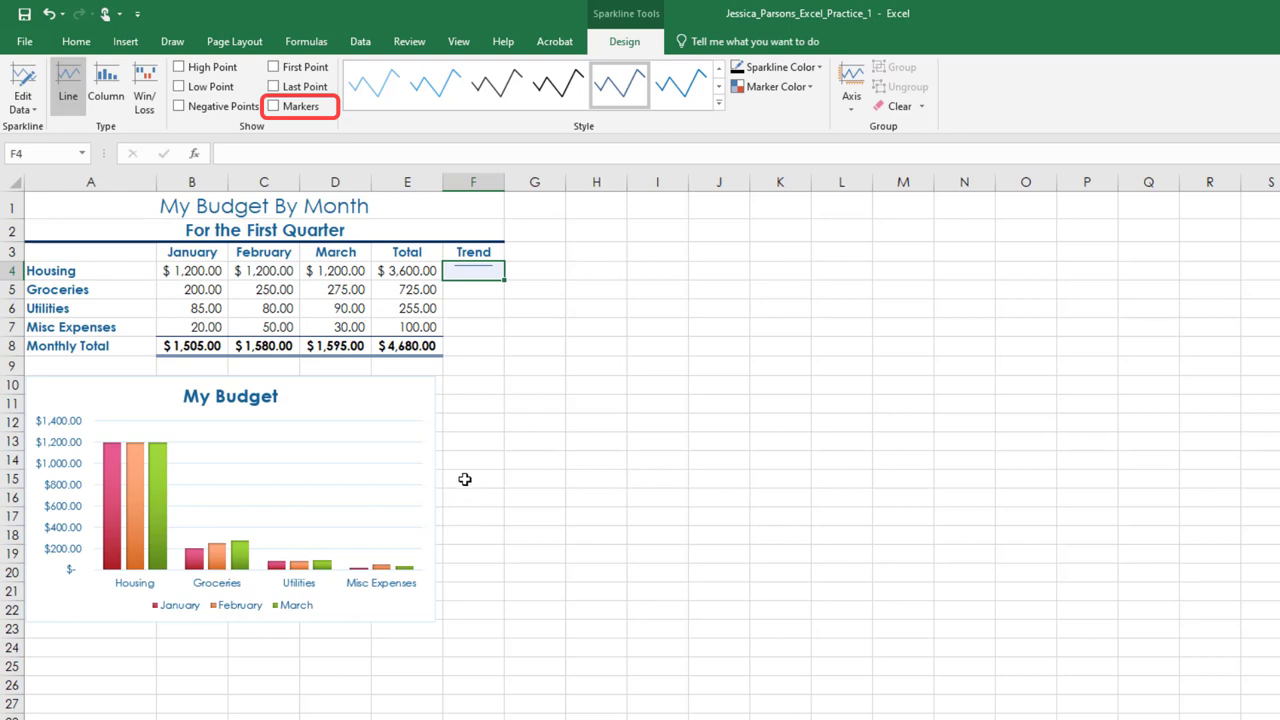
click(274, 107)
click(719, 102)
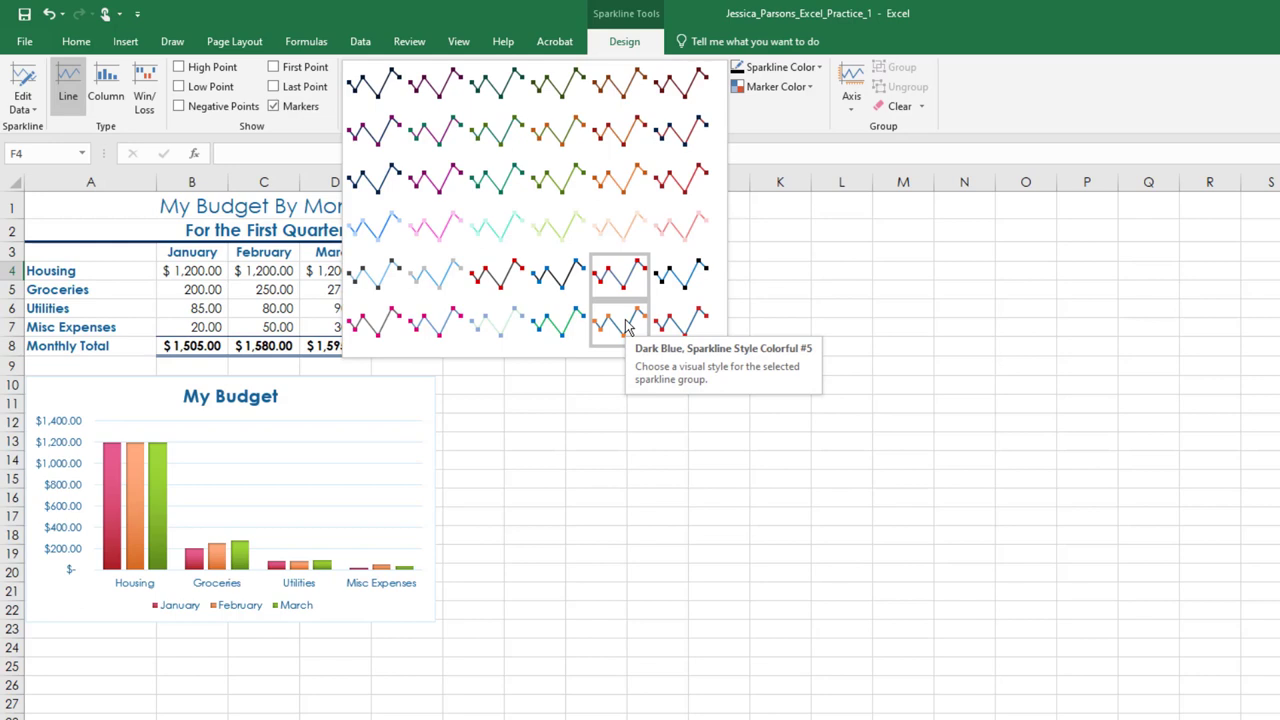
click(574, 328)
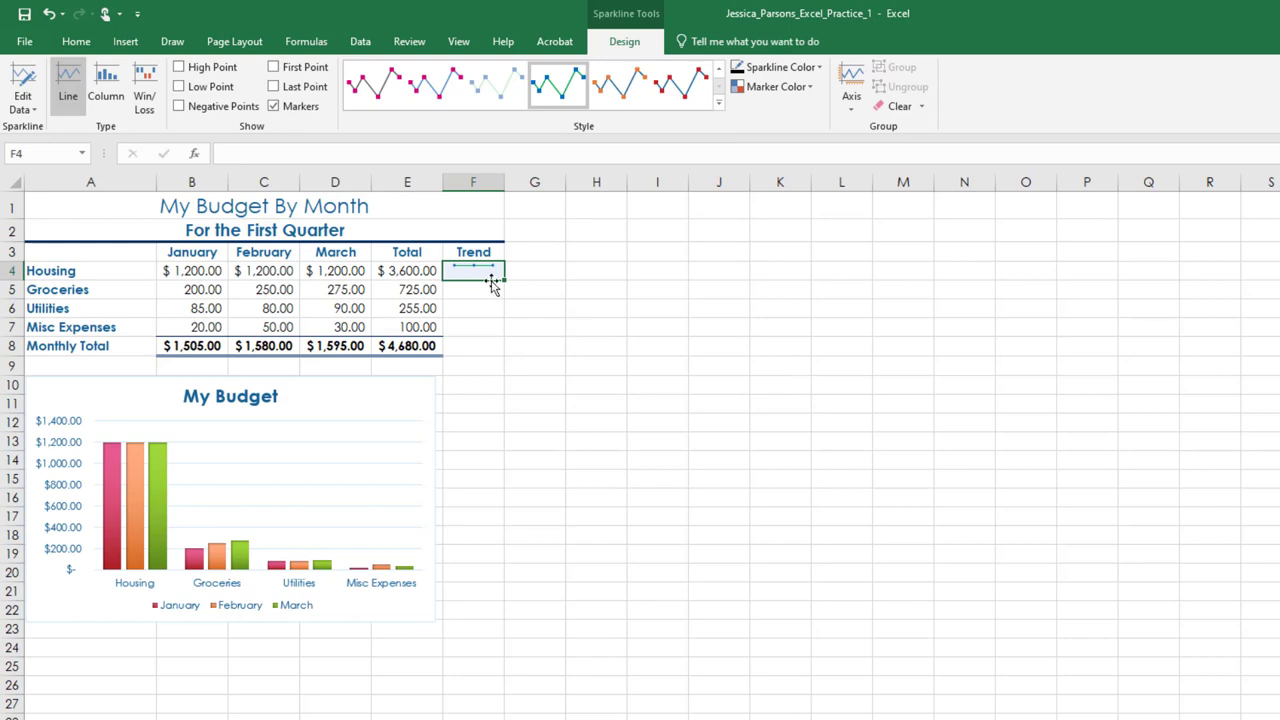
drag(505, 281, 500, 333)
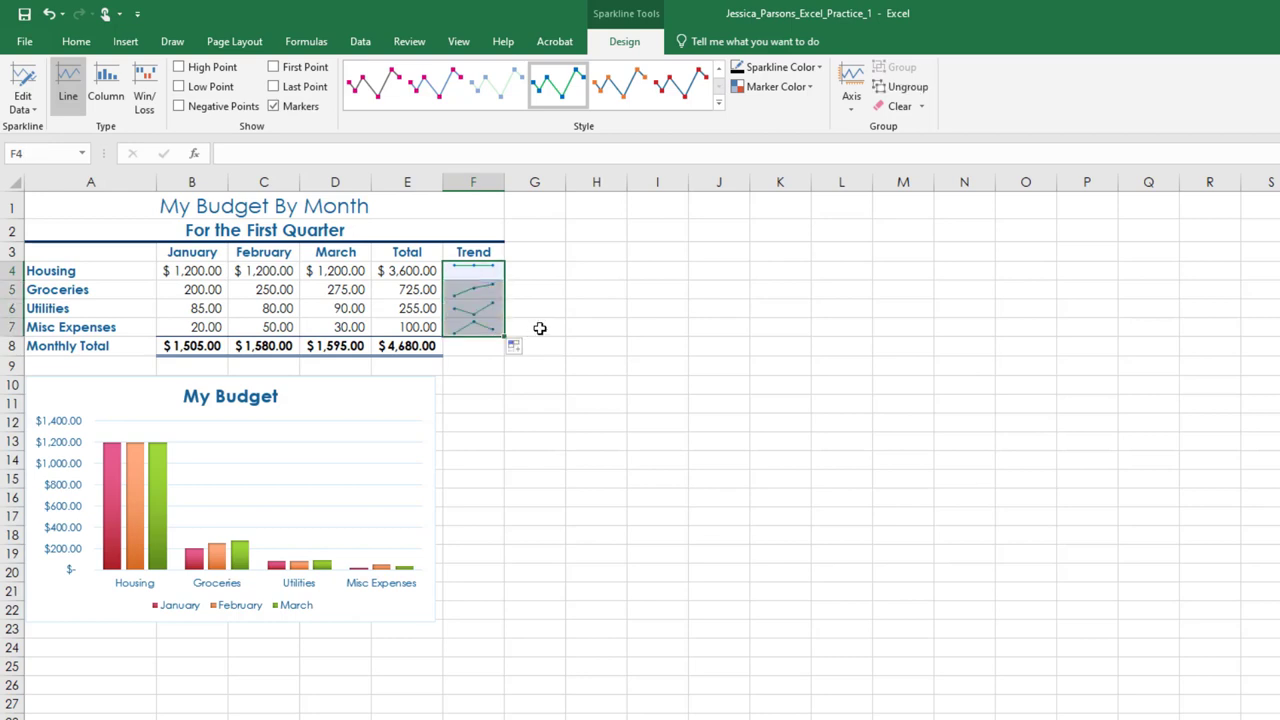
click(540, 328)
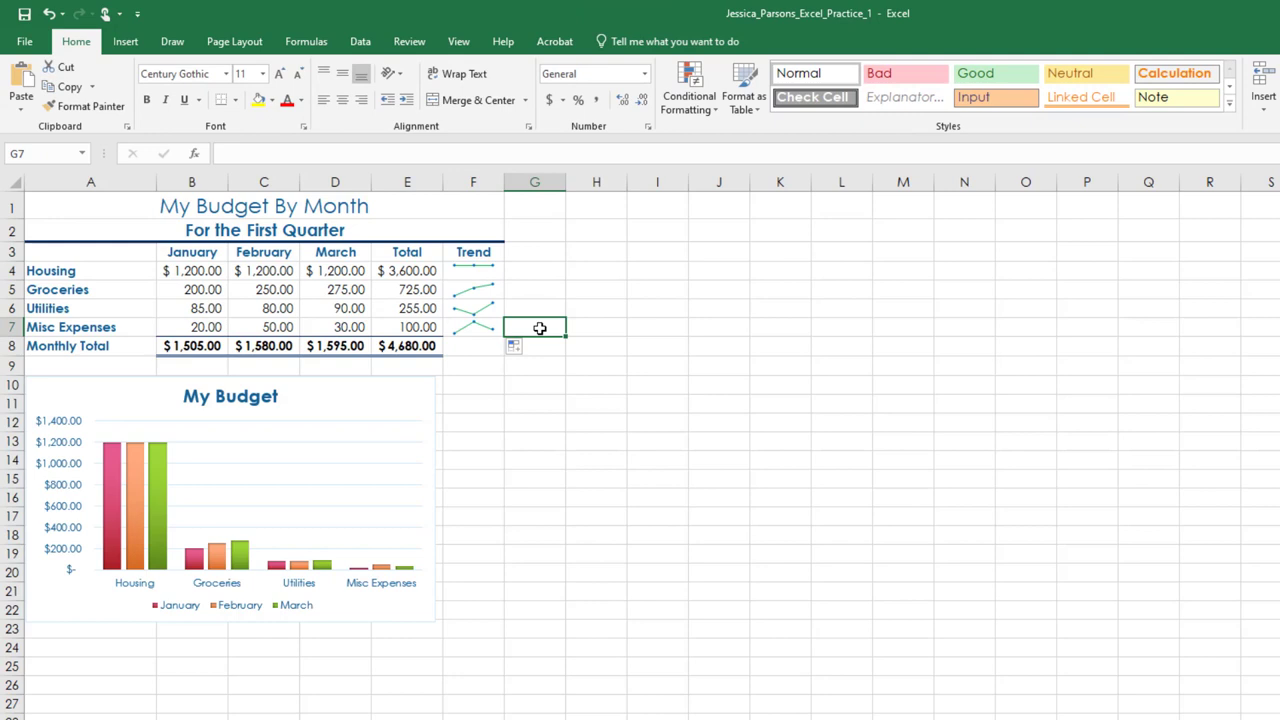
Step: Centre the printout horizontally on the page in Page Setup margins
click(232, 42)
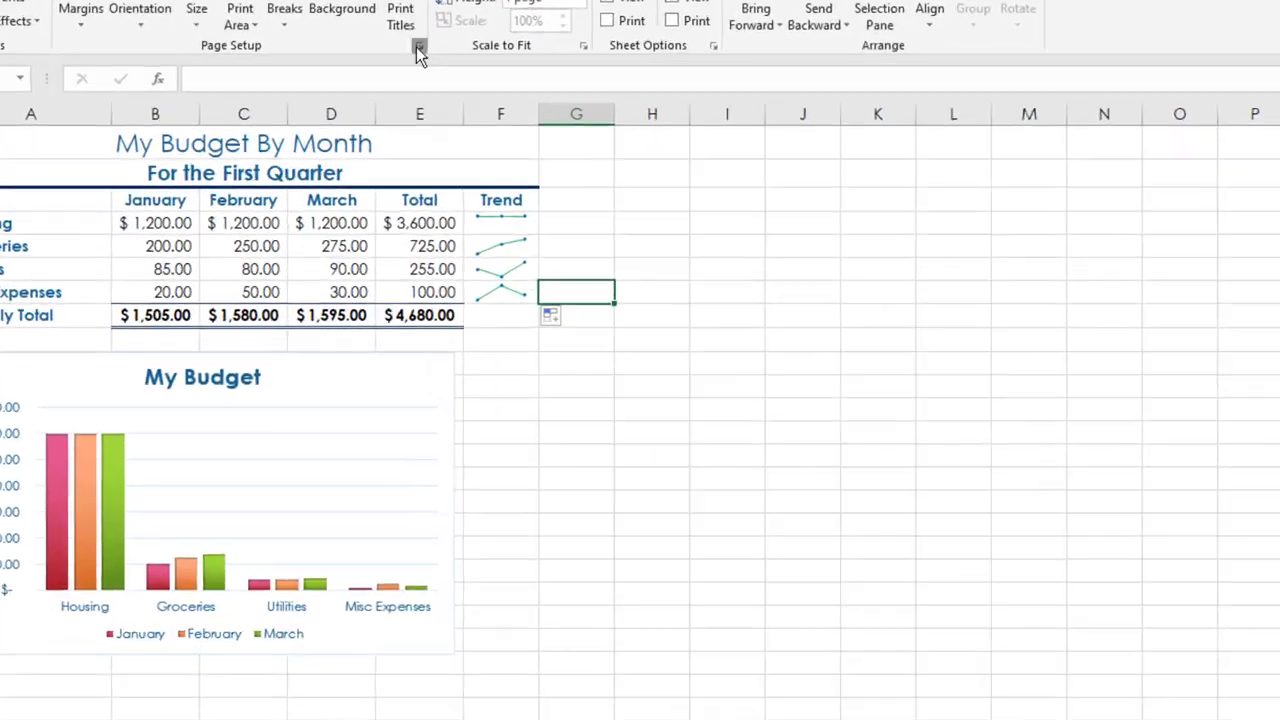
click(406, 127)
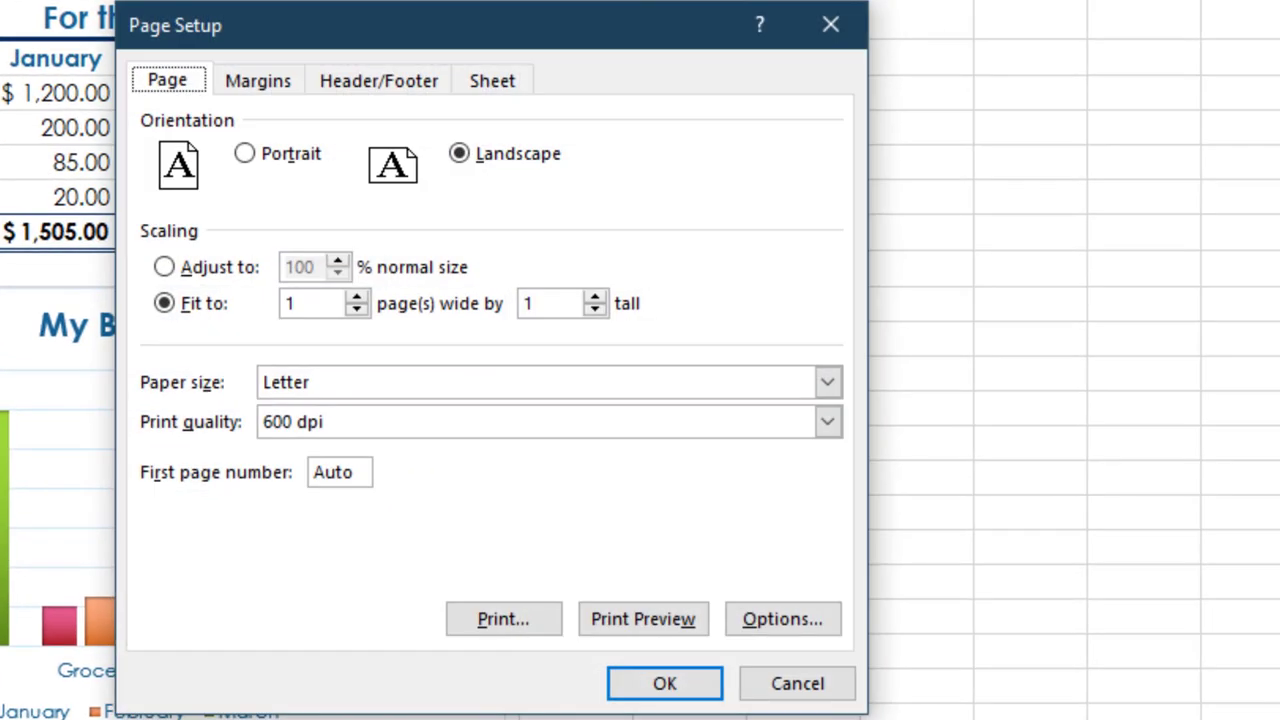
click(282, 84)
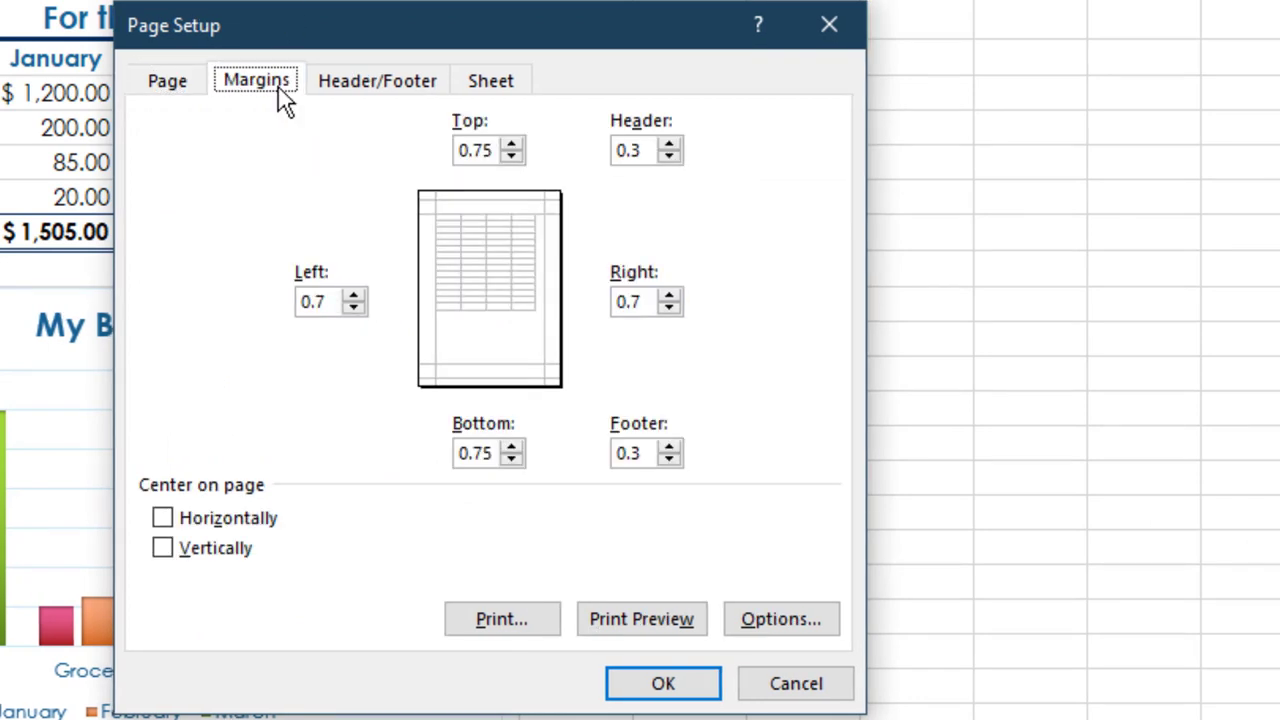
click(162, 518)
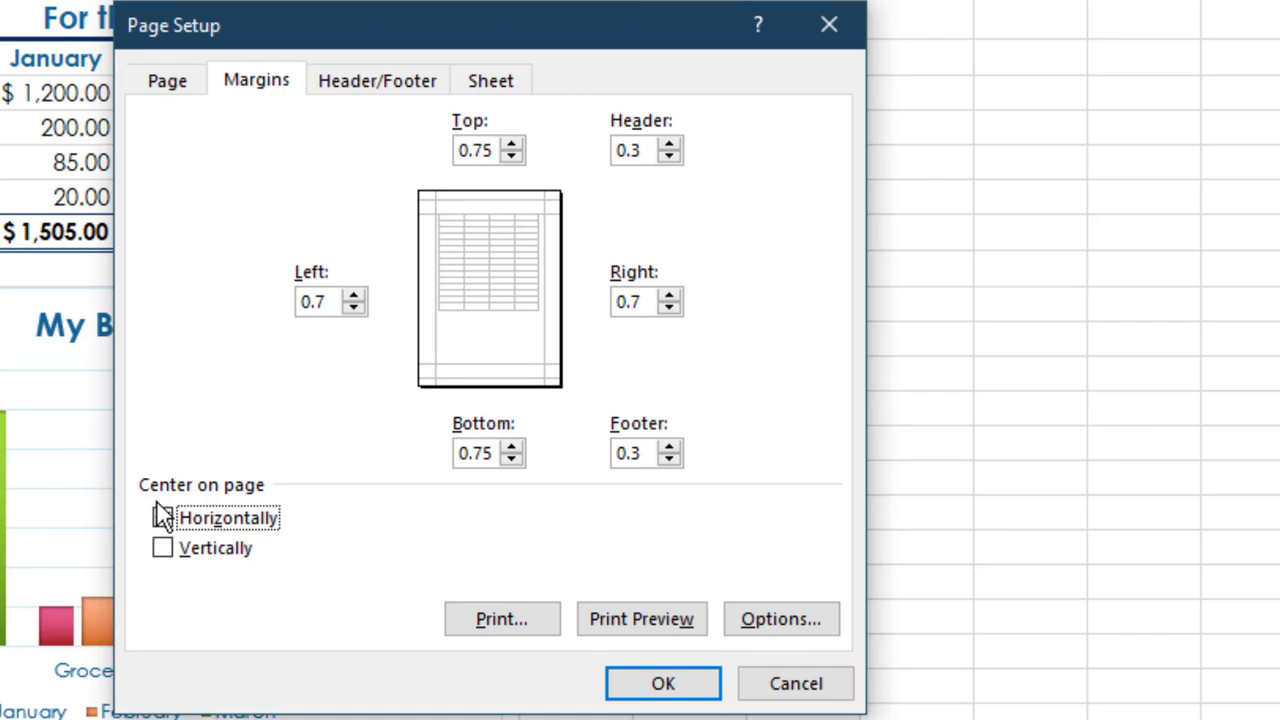
Step: Set the page footer to the workbook's file name
click(372, 88)
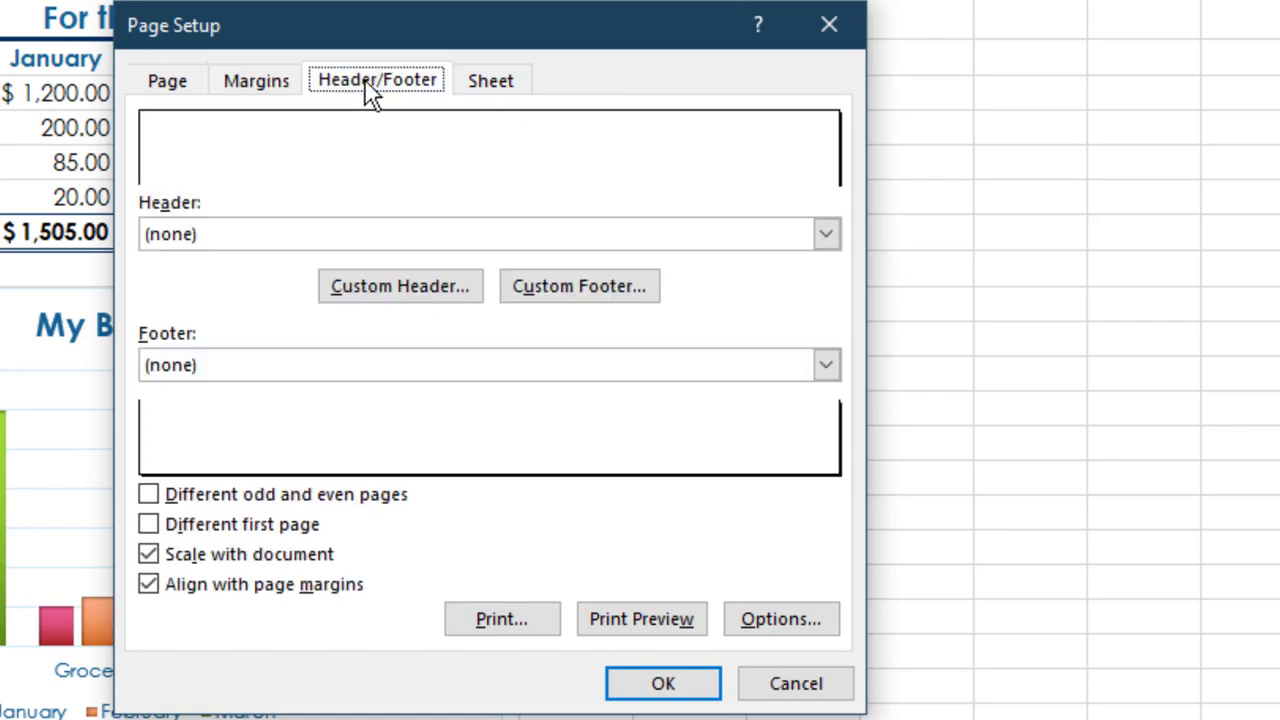
click(312, 375)
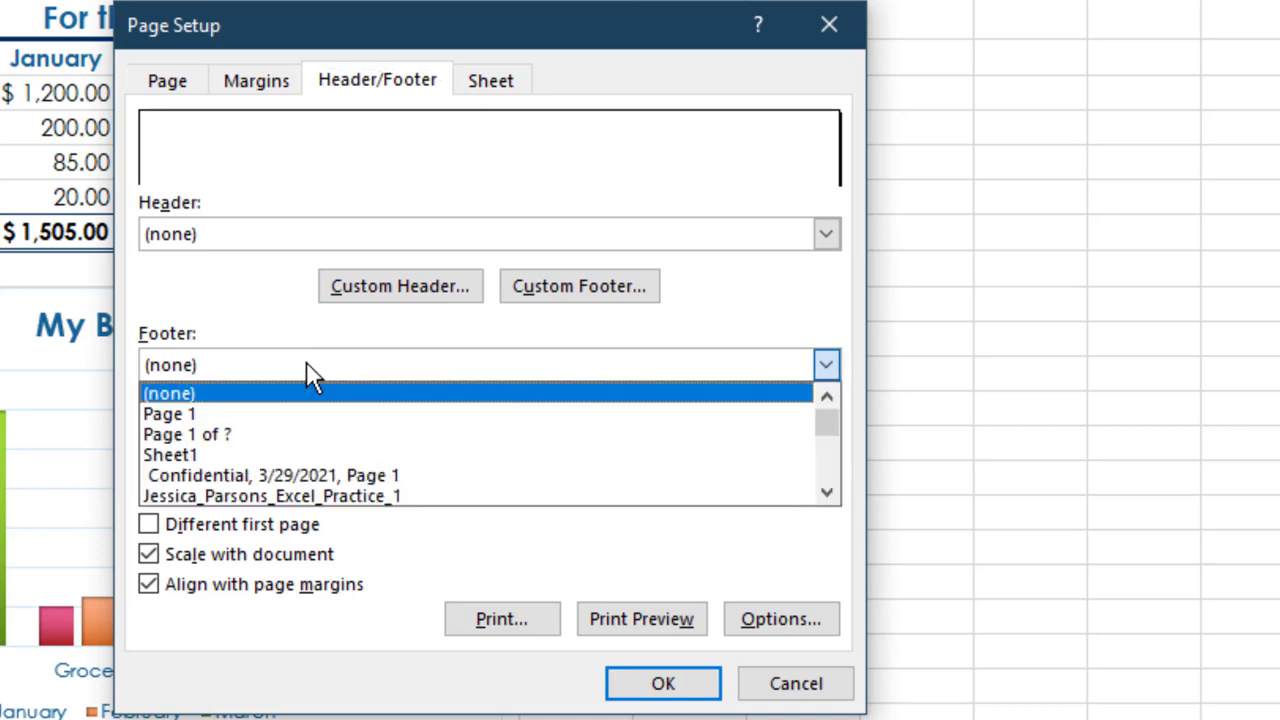
click(320, 495)
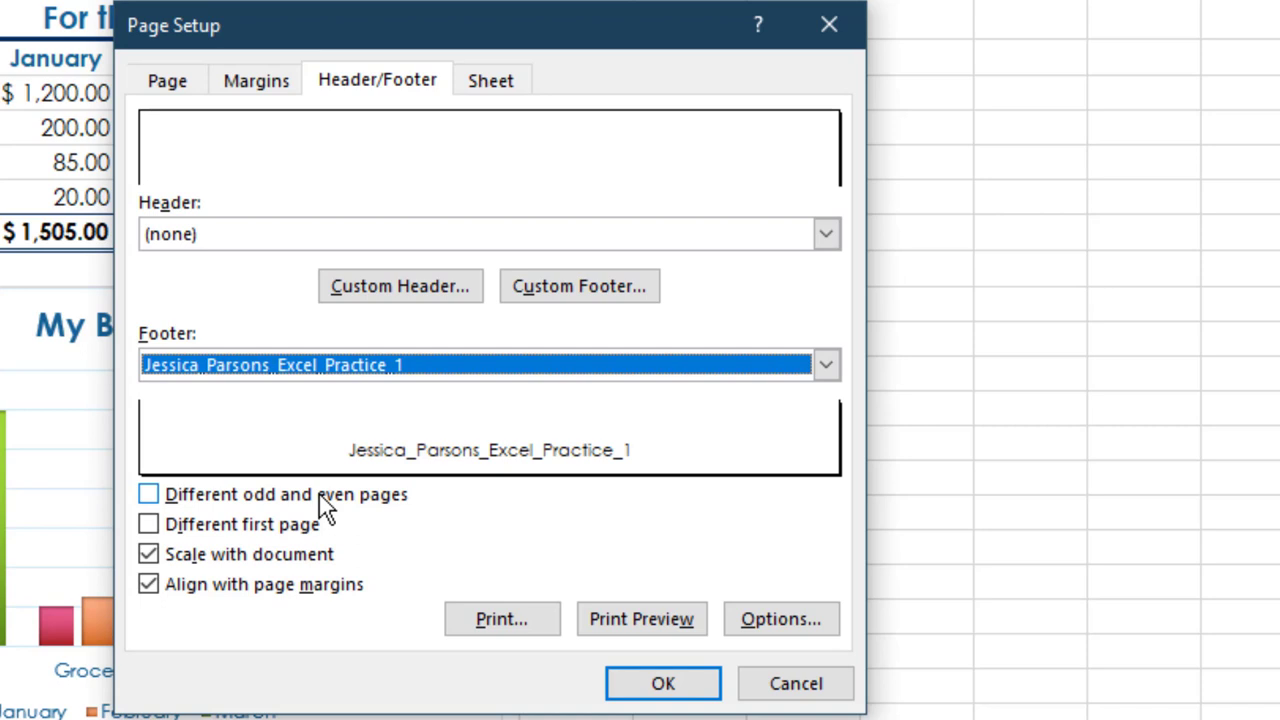
click(664, 686)
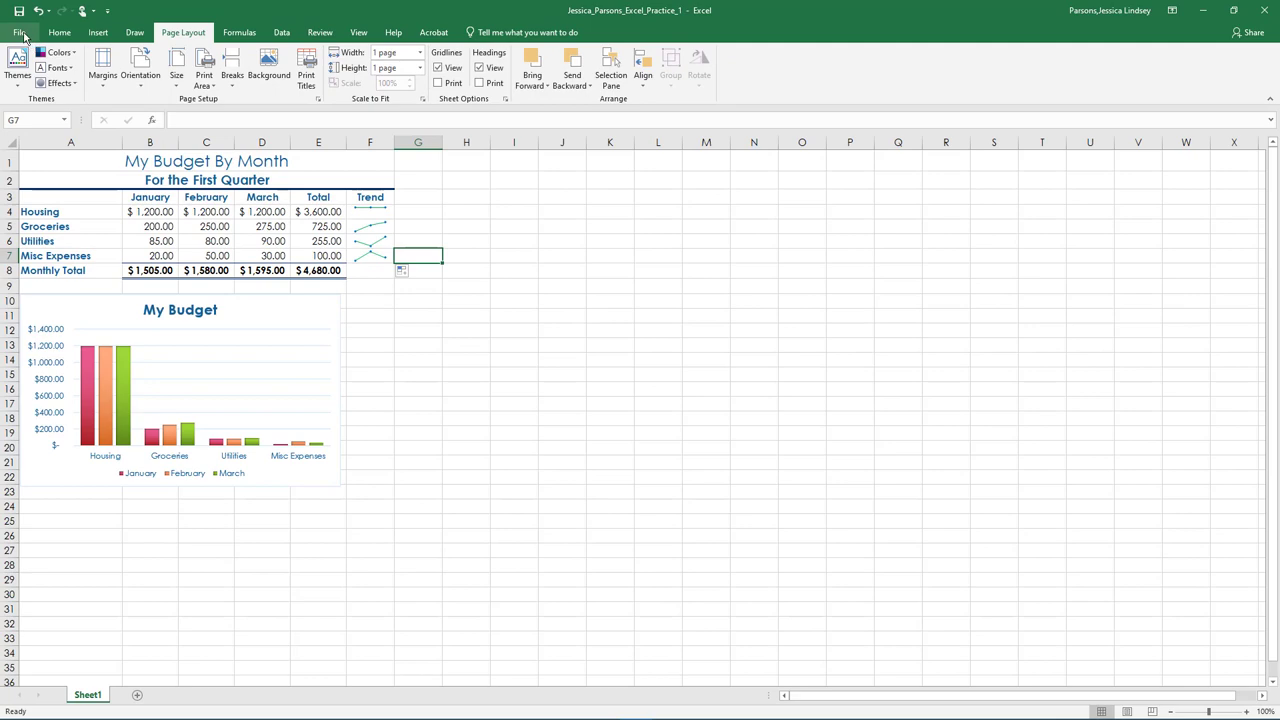
Step: Fill in the workbook's Title, BPC110 course Subject, and tags Sums, Charts, Budget, Excel
click(20, 33)
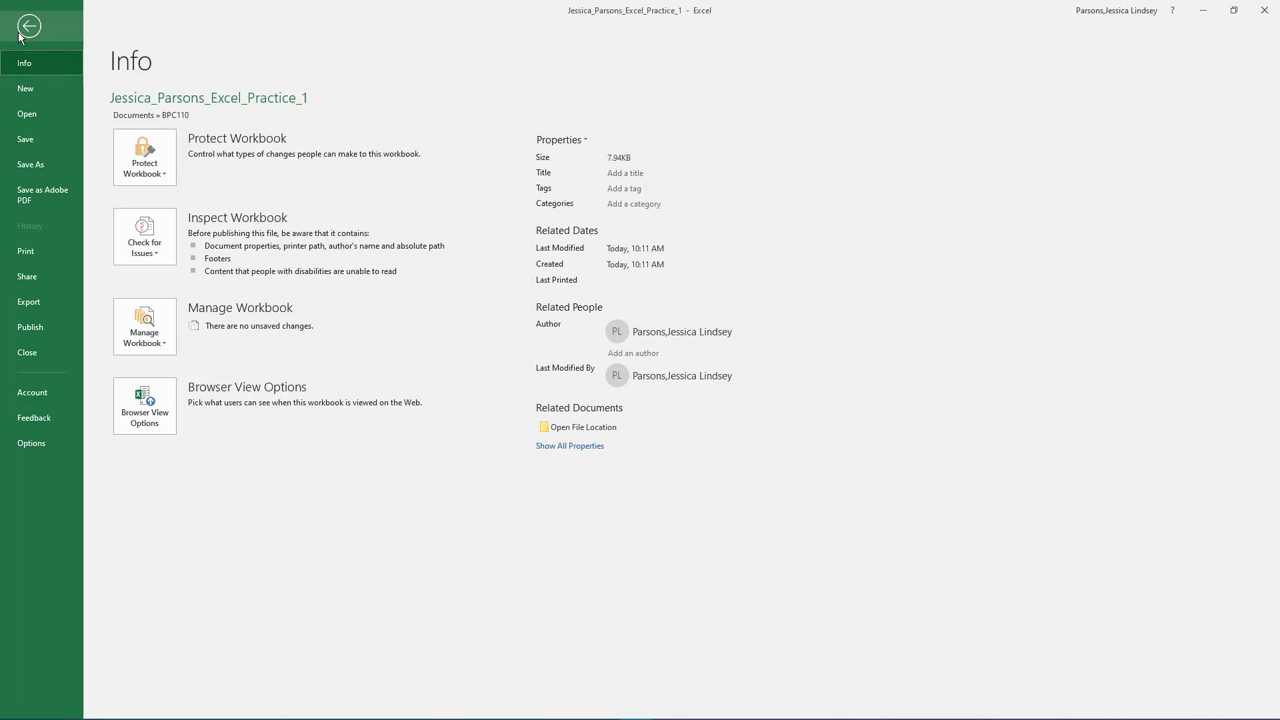
click(555, 446)
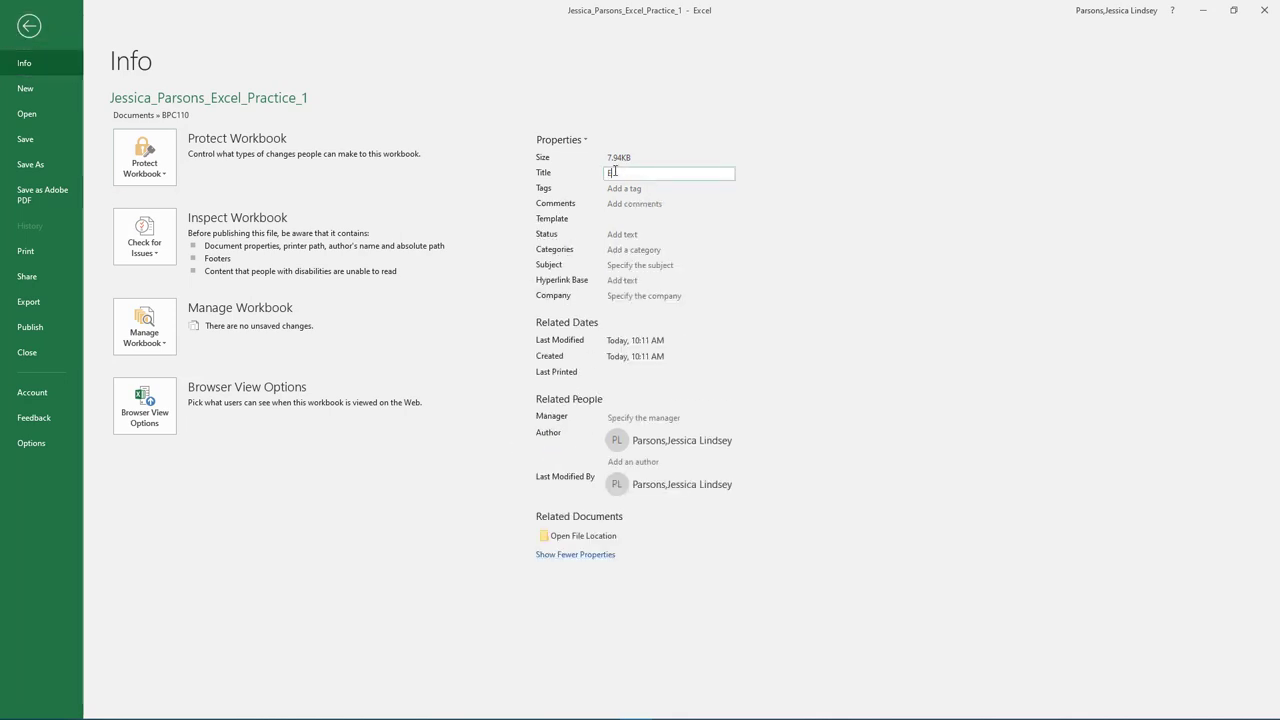
text(xcel Budget)
click(620, 265)
text(BP)
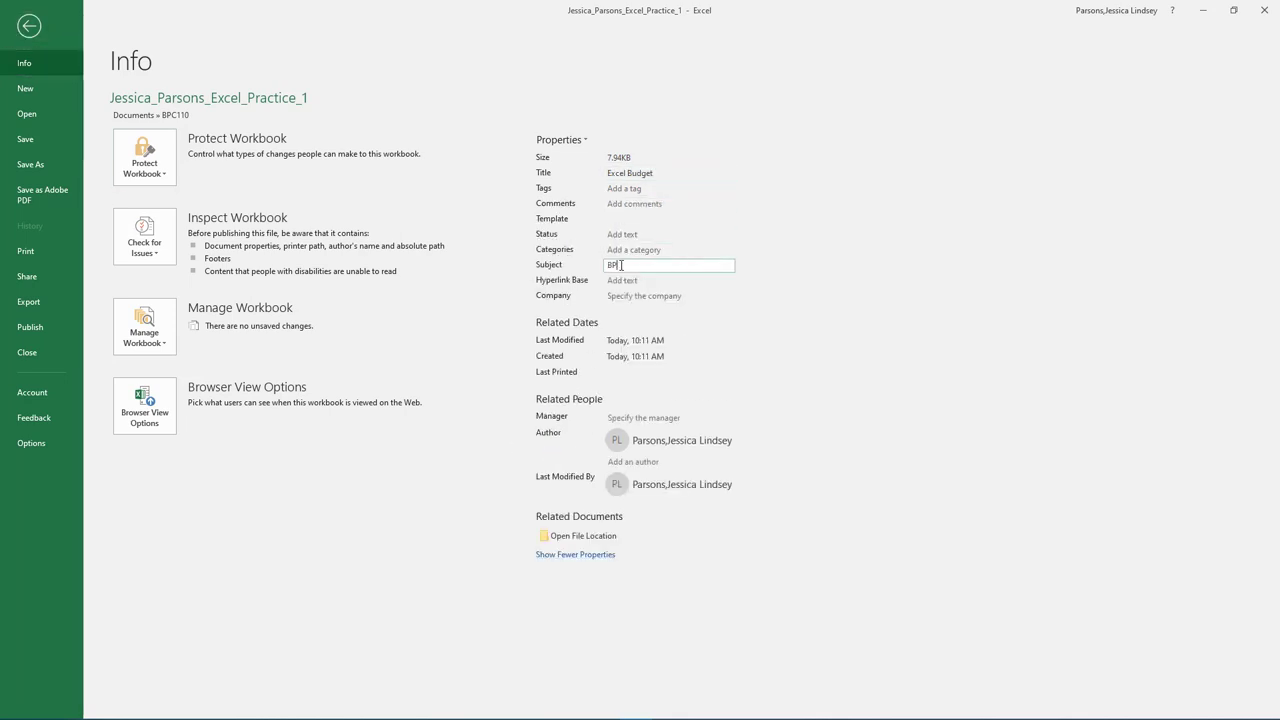
text(C110 #123456)
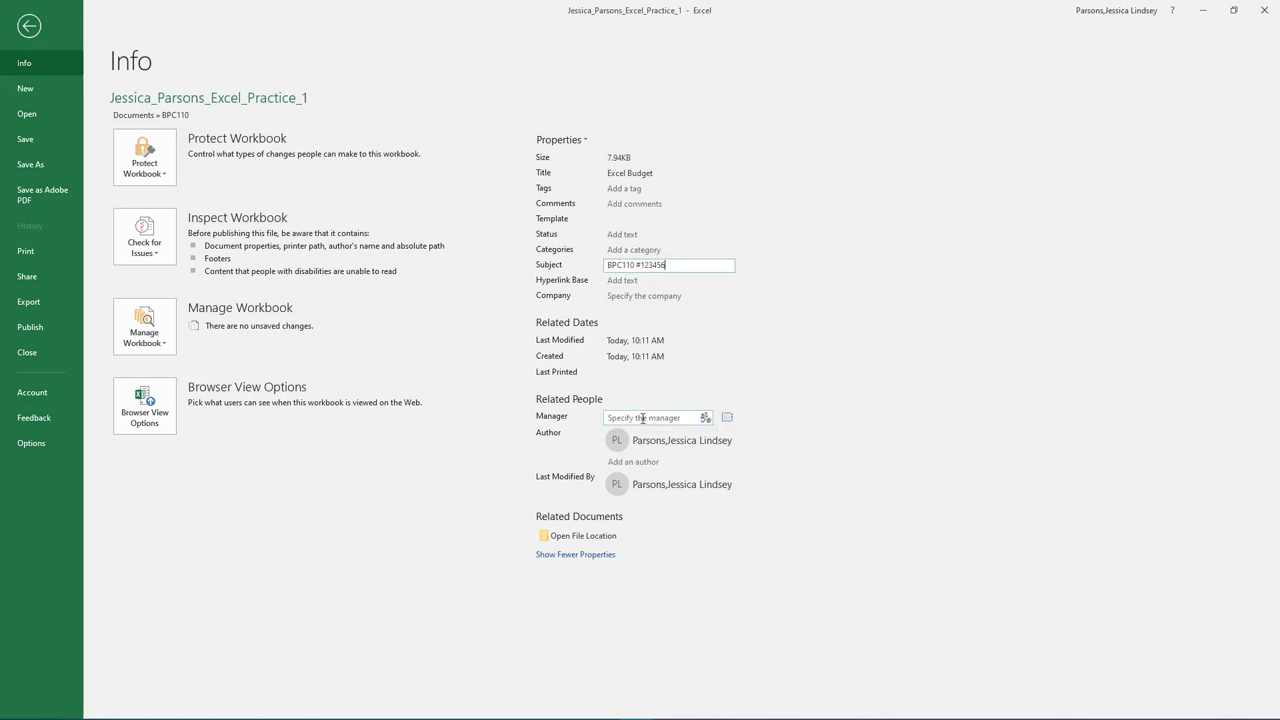
click(622, 189)
text(Sums)
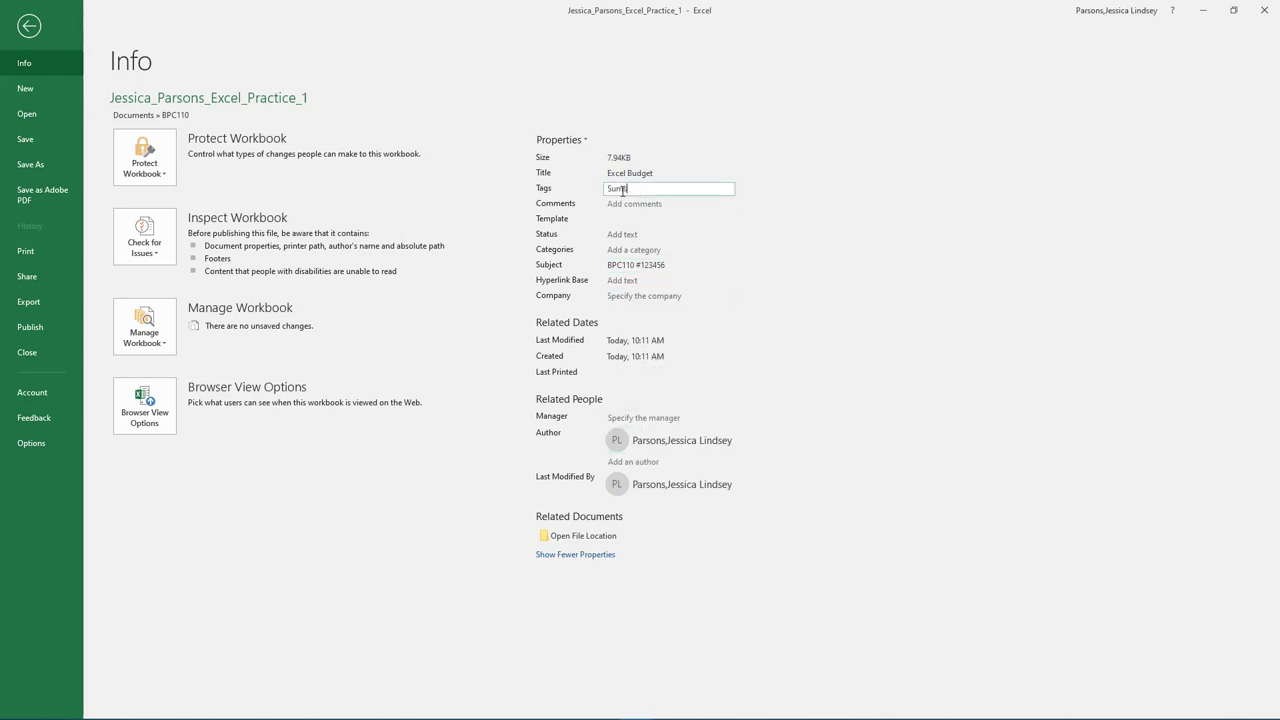
text(, Charts, Budget, Excel)
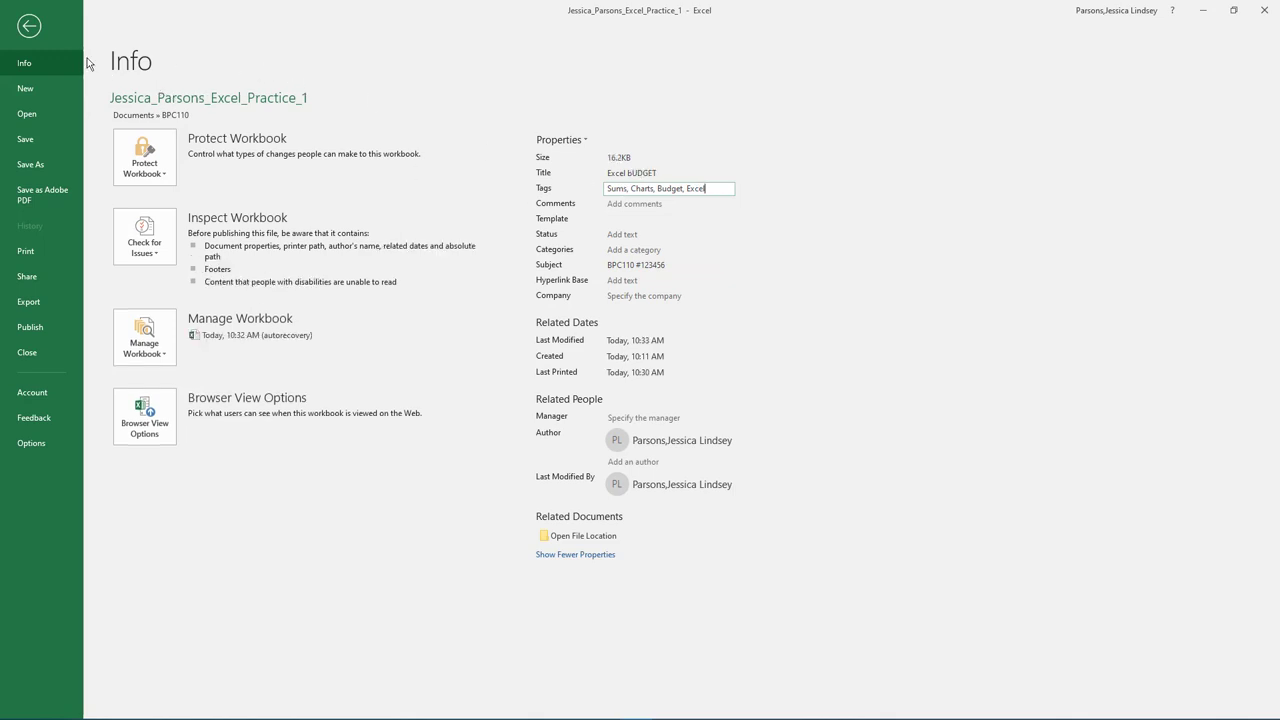
click(28, 26)
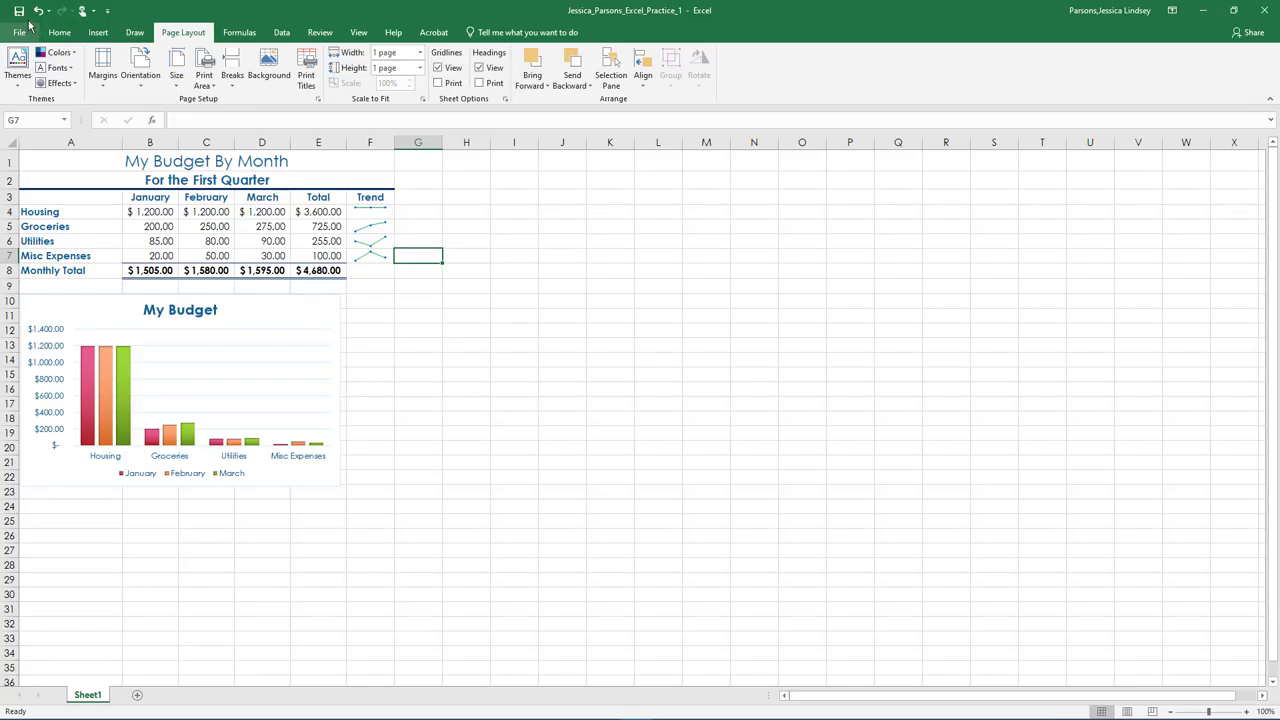
Step: Preview printing only the selection A2:F5, then return to the sheet
click(63, 179)
drag(63, 179, 388, 230)
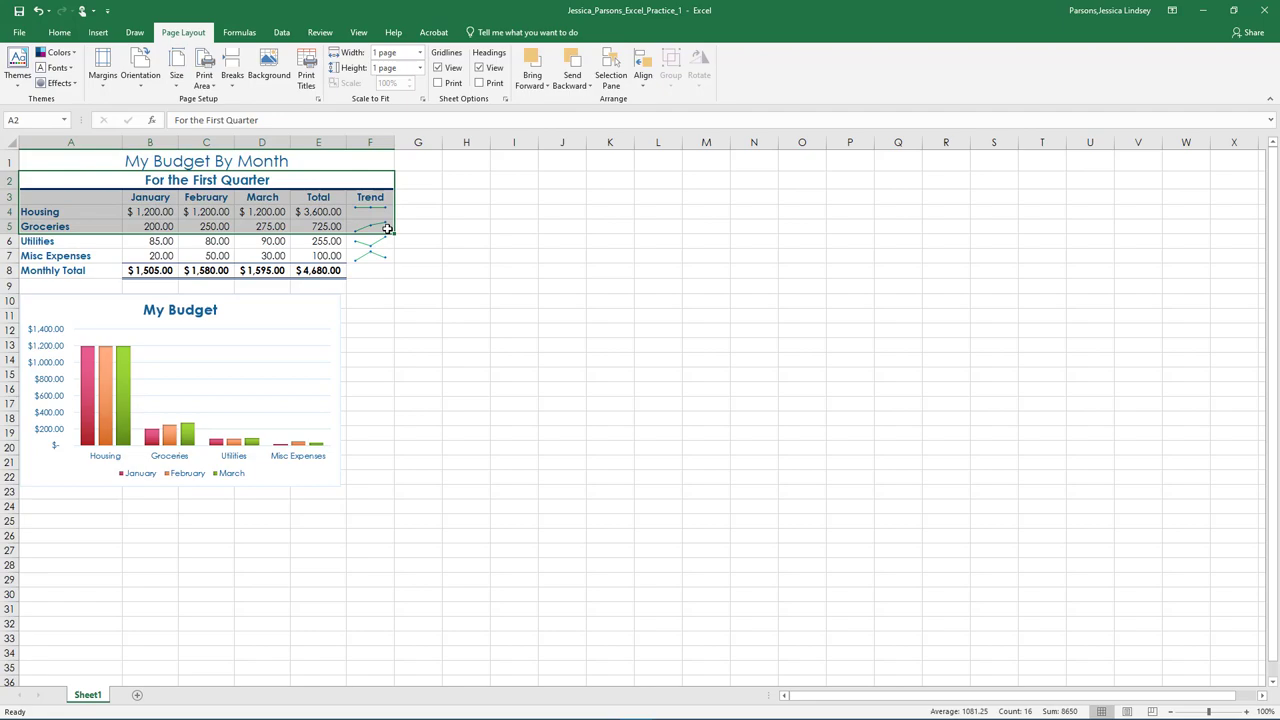
key(ctrl+p)
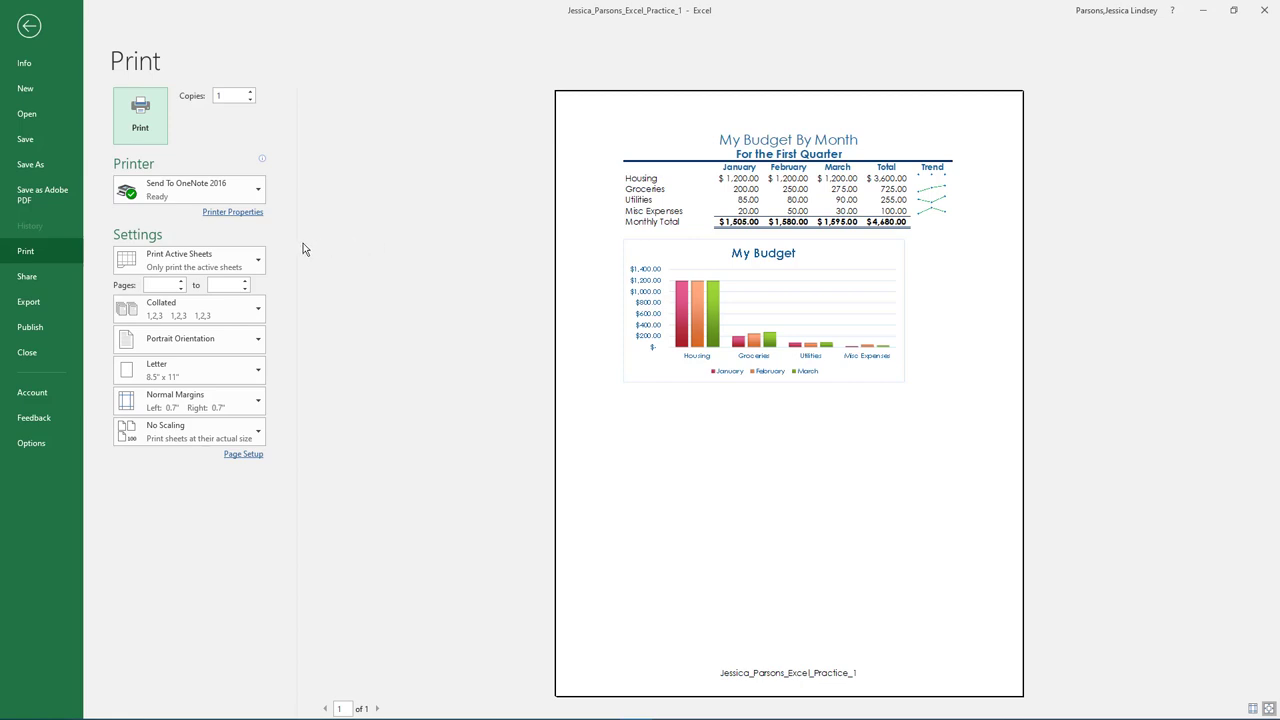
click(259, 262)
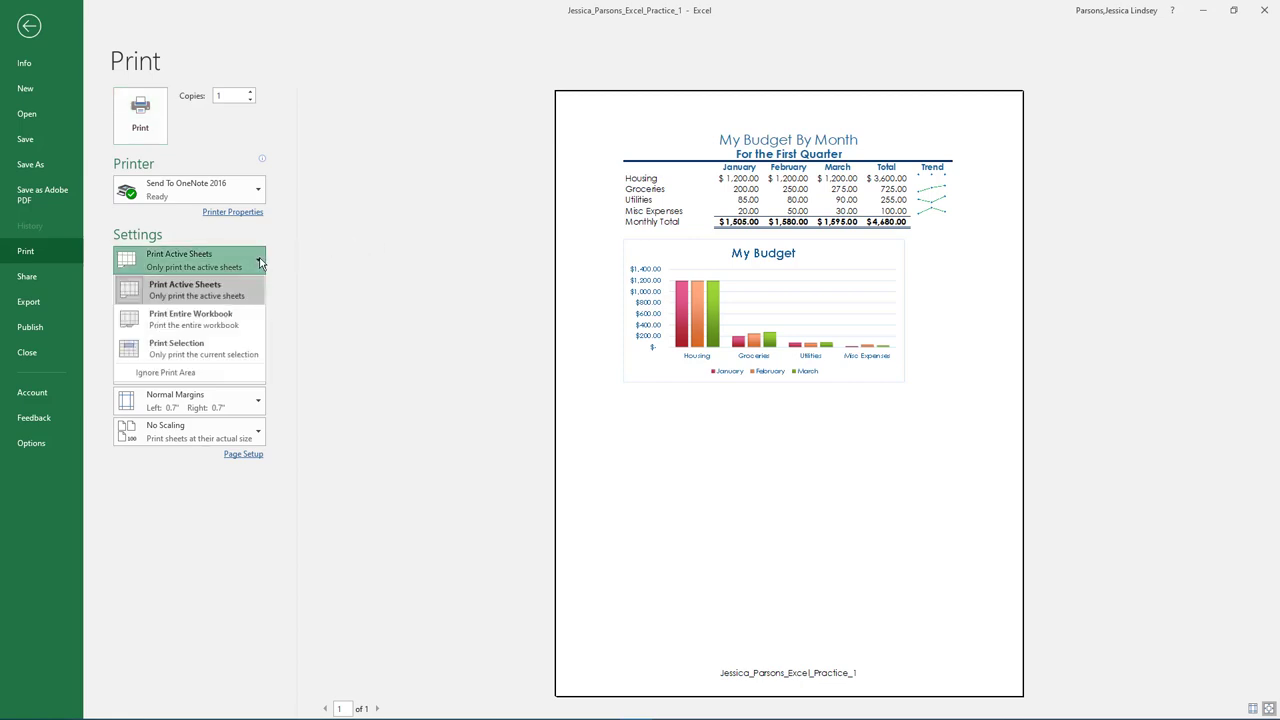
key(Escape)
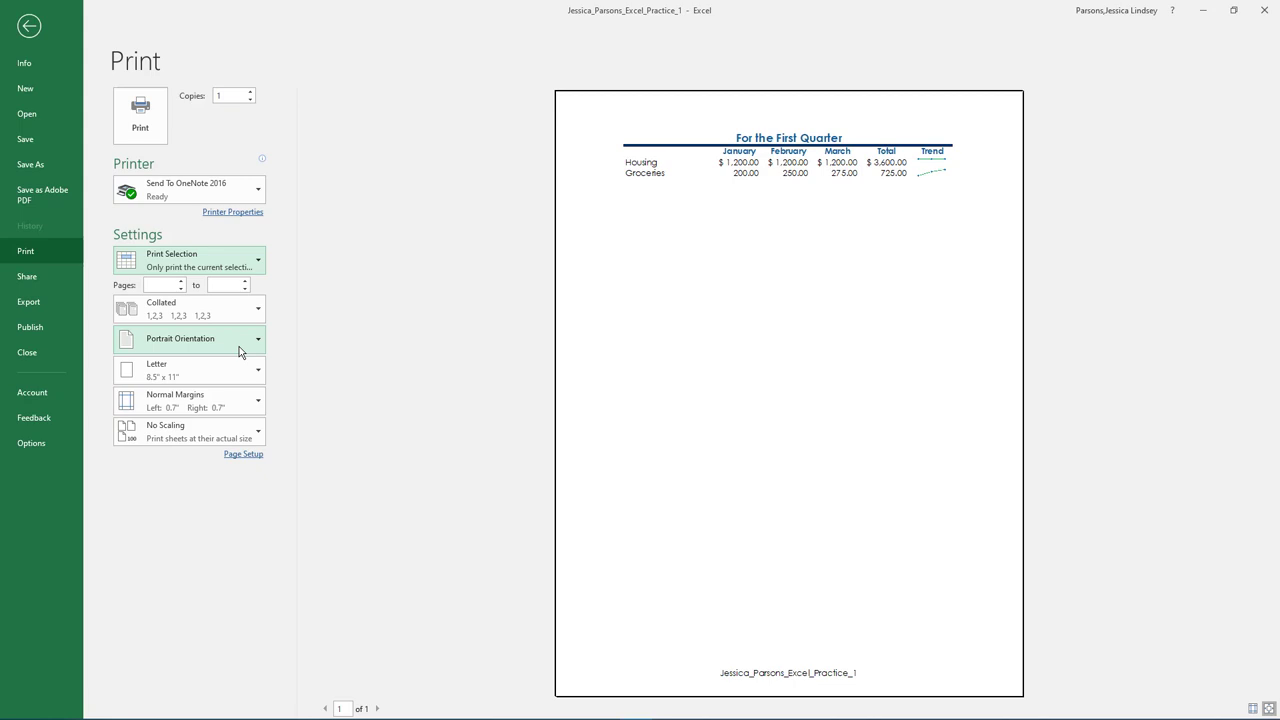
click(22, 18)
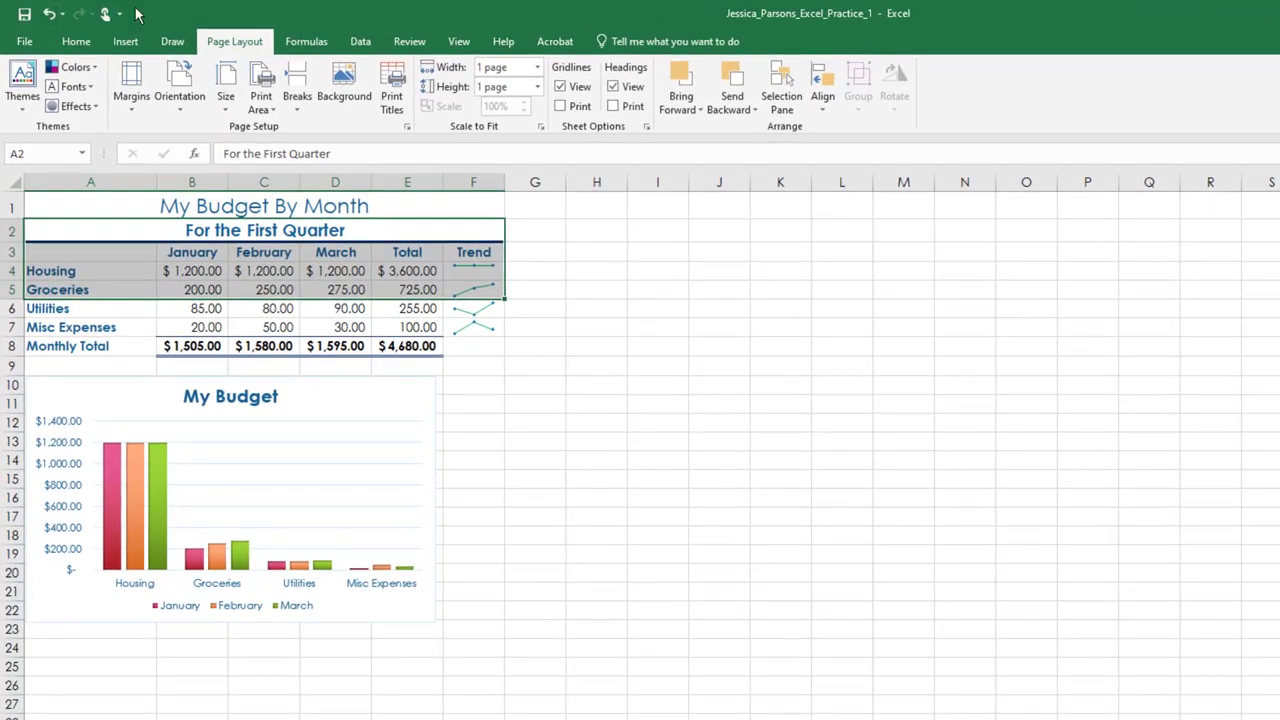
click(298, 42)
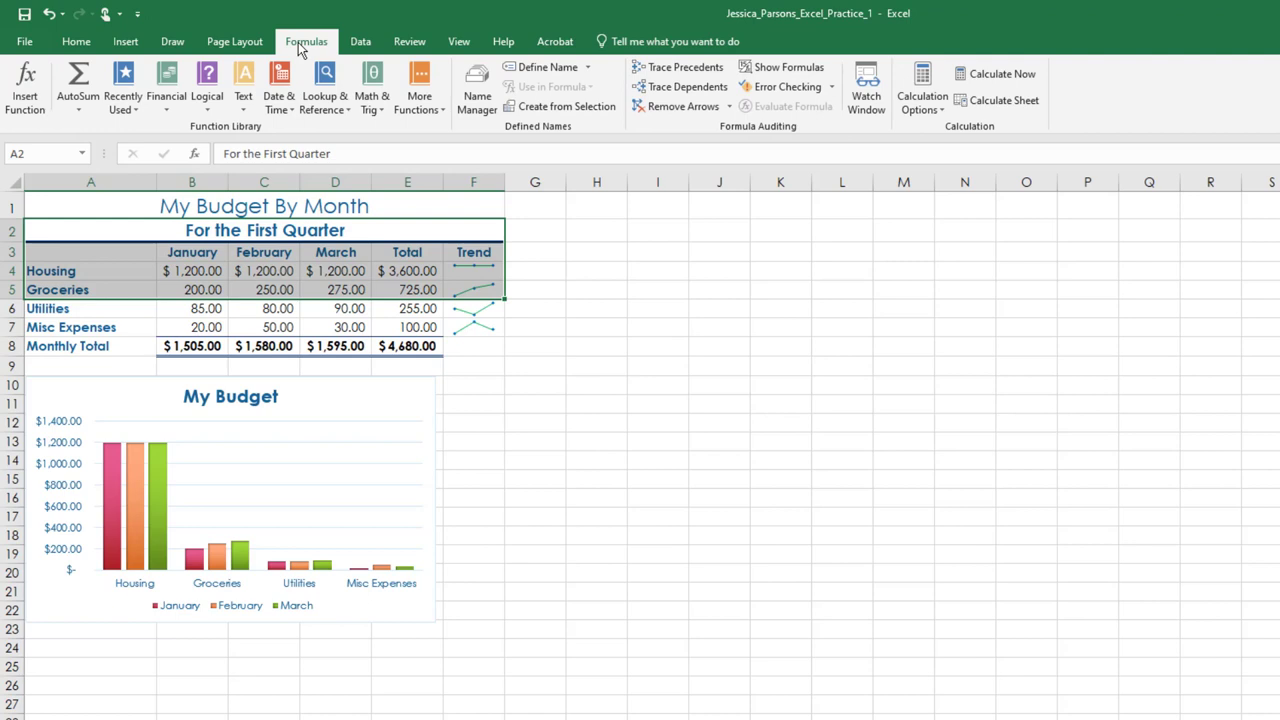
click(814, 67)
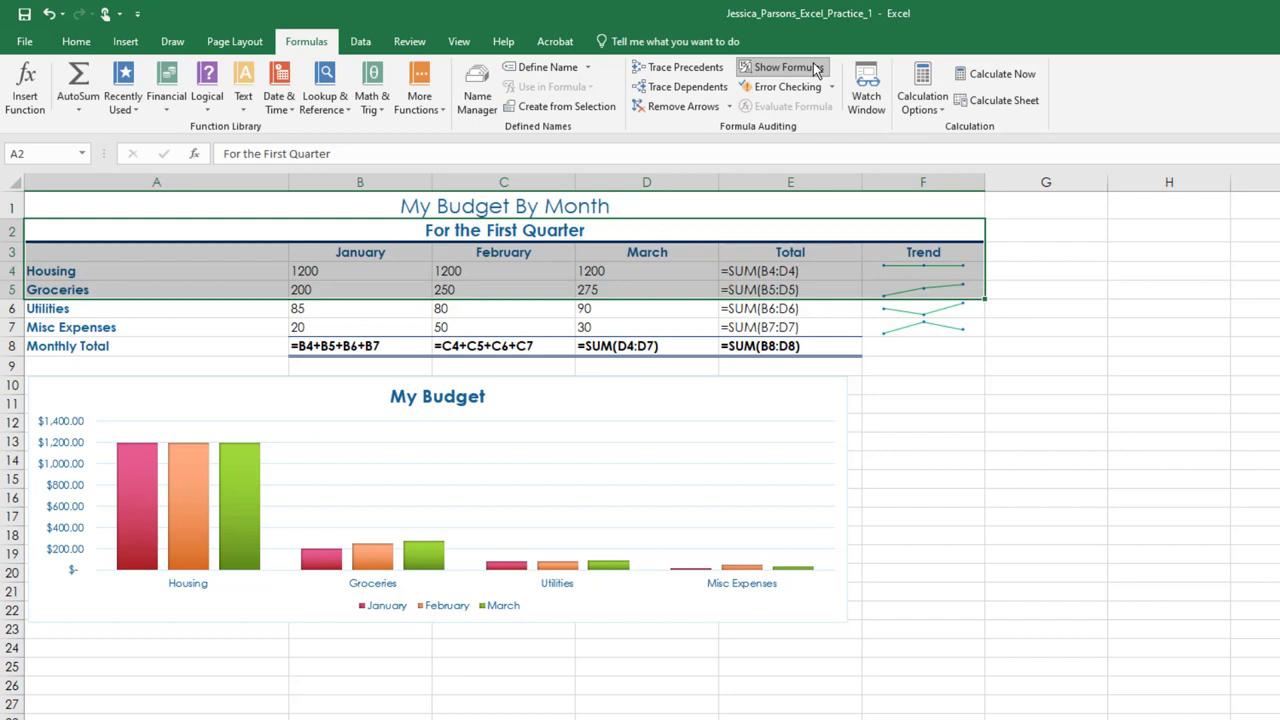
click(817, 69)
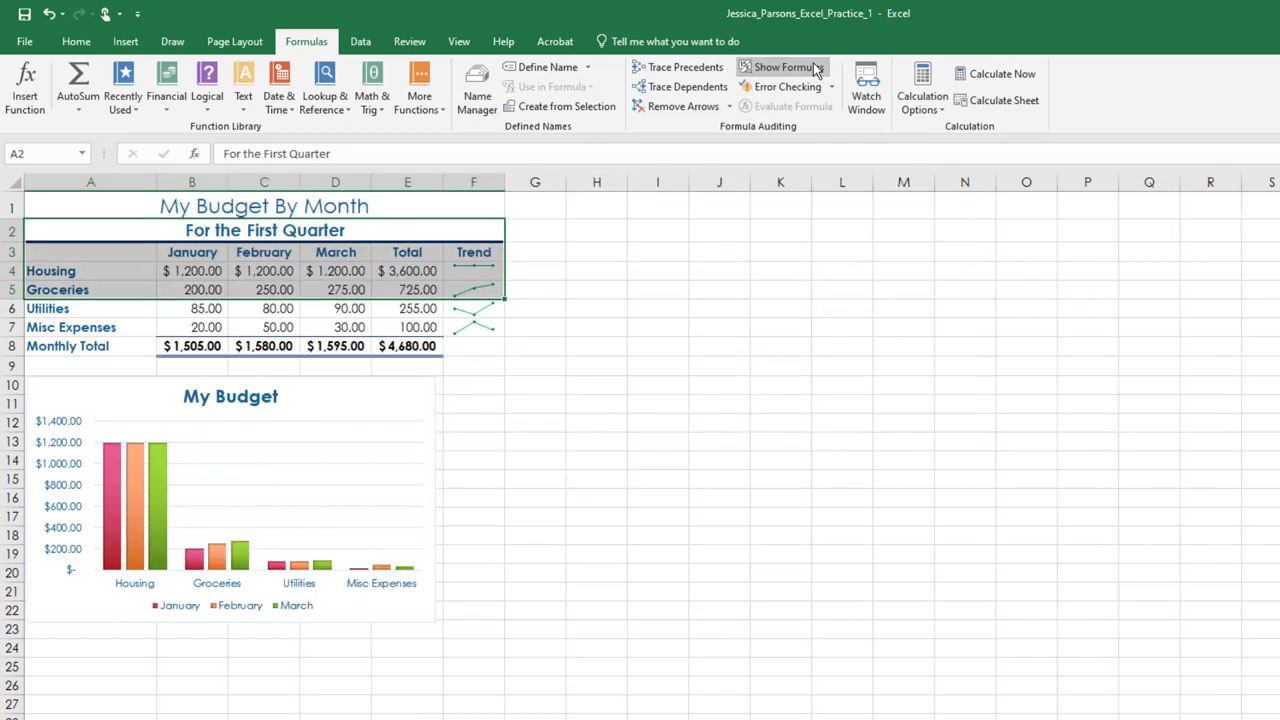
Step: Set landscape orientation and scale the page to fit 1 page wide by 1 tall
click(247, 43)
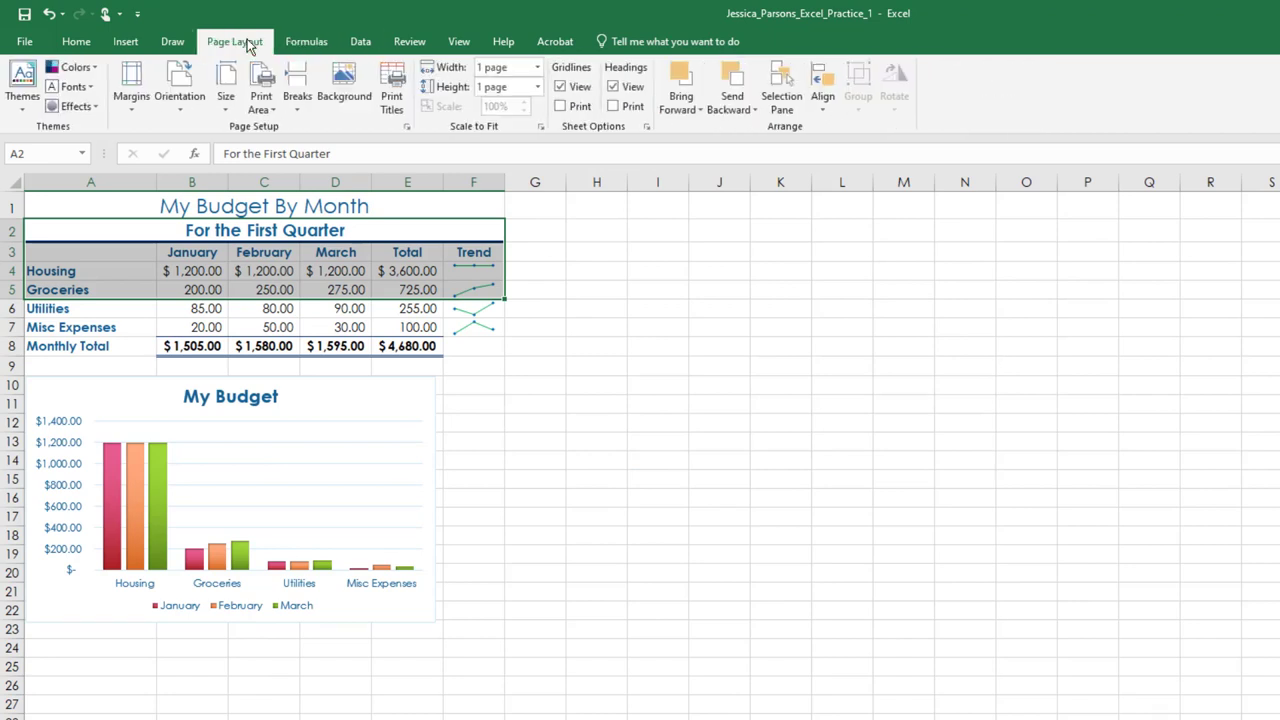
click(180, 88)
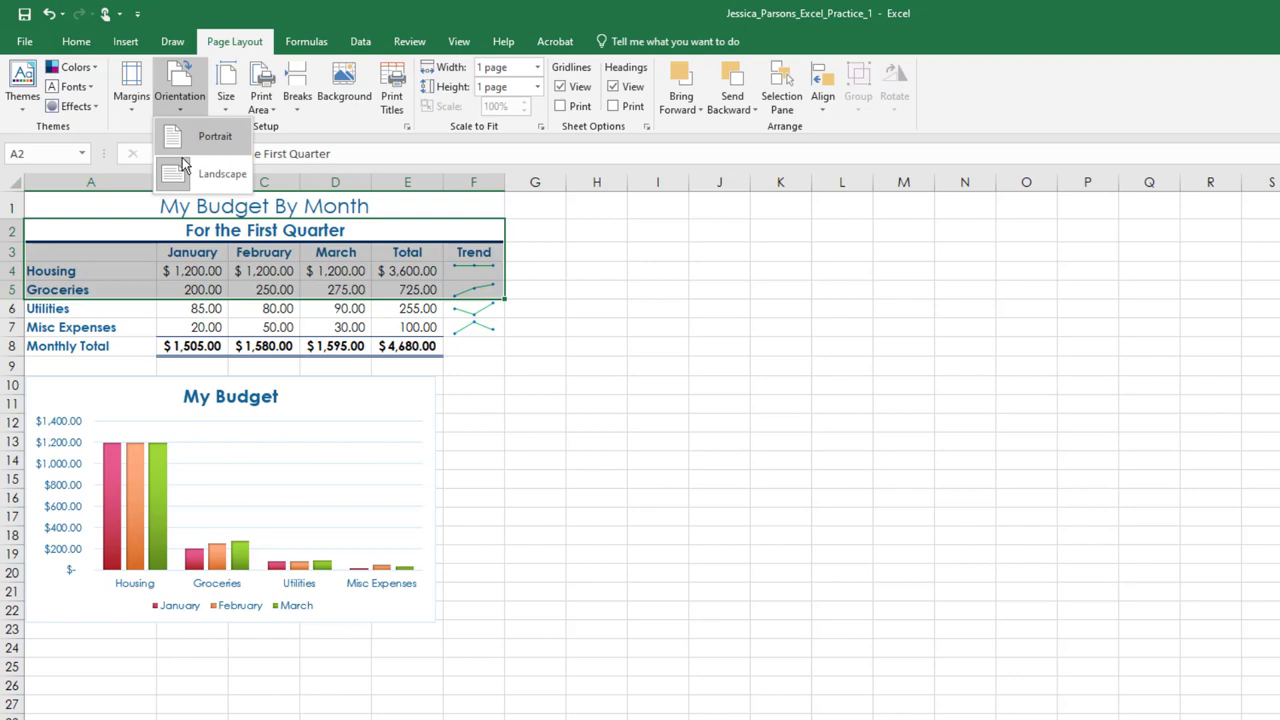
click(182, 161)
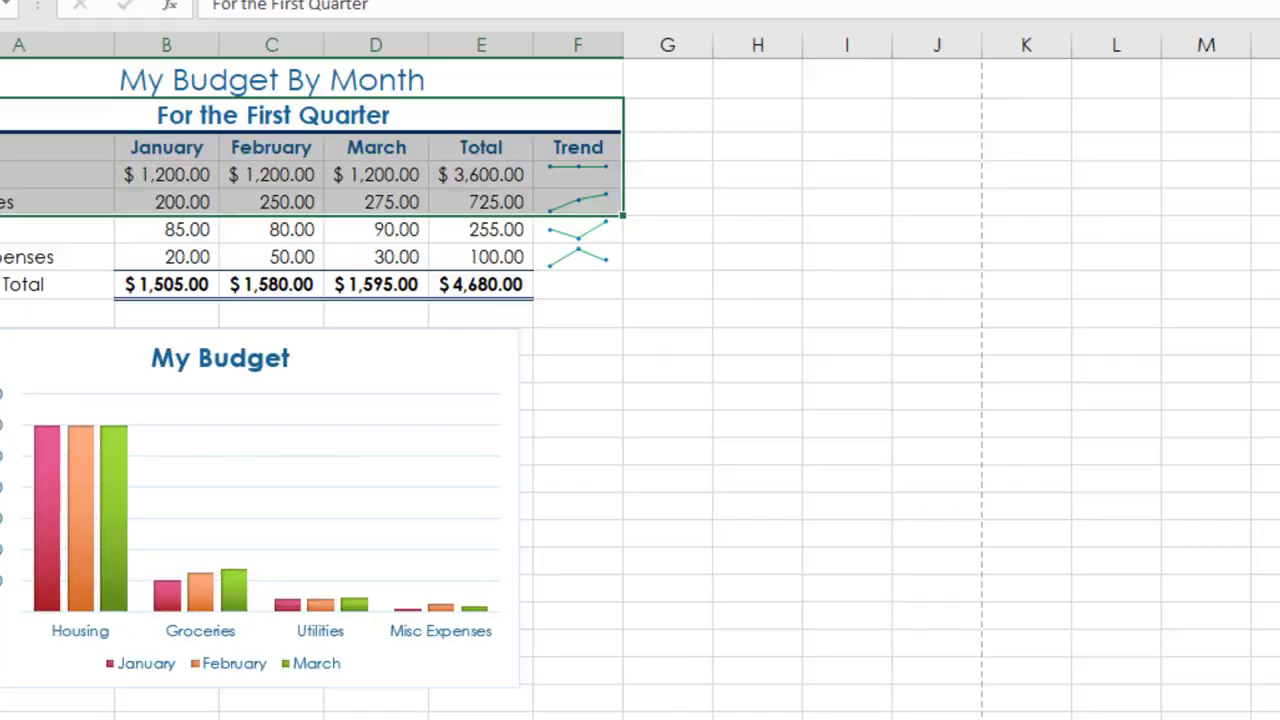
click(406, 127)
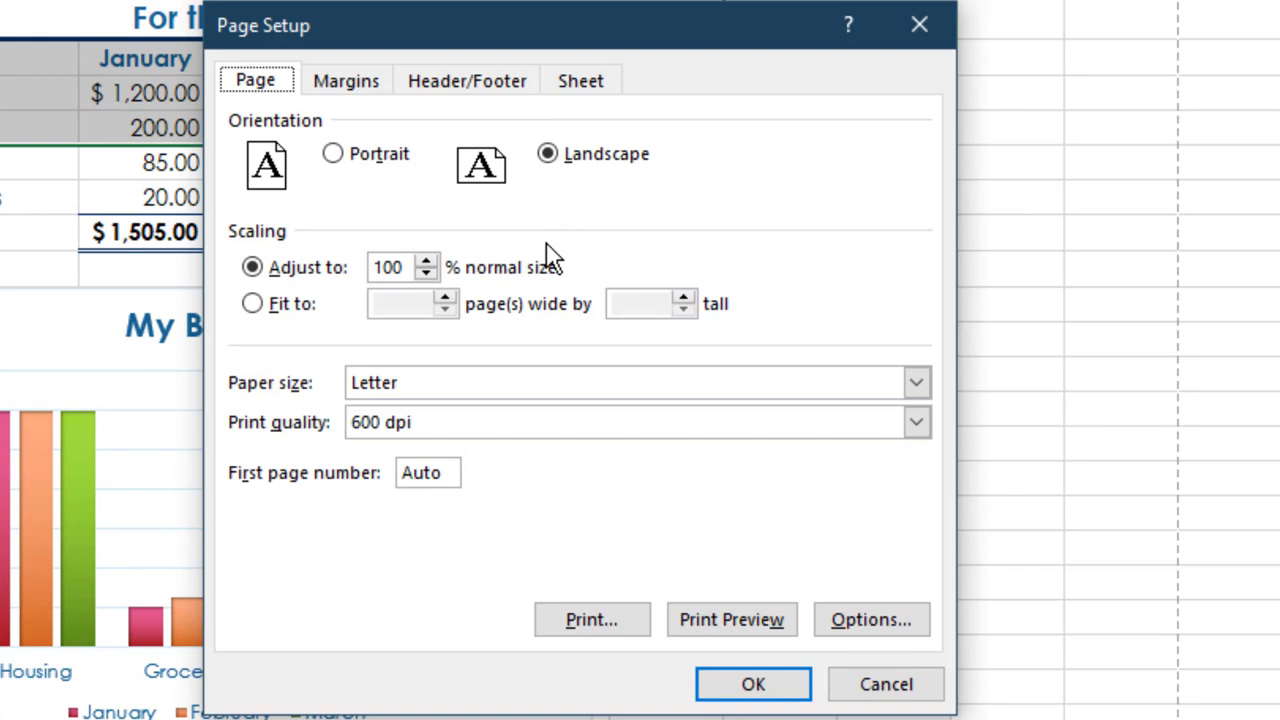
click(252, 303)
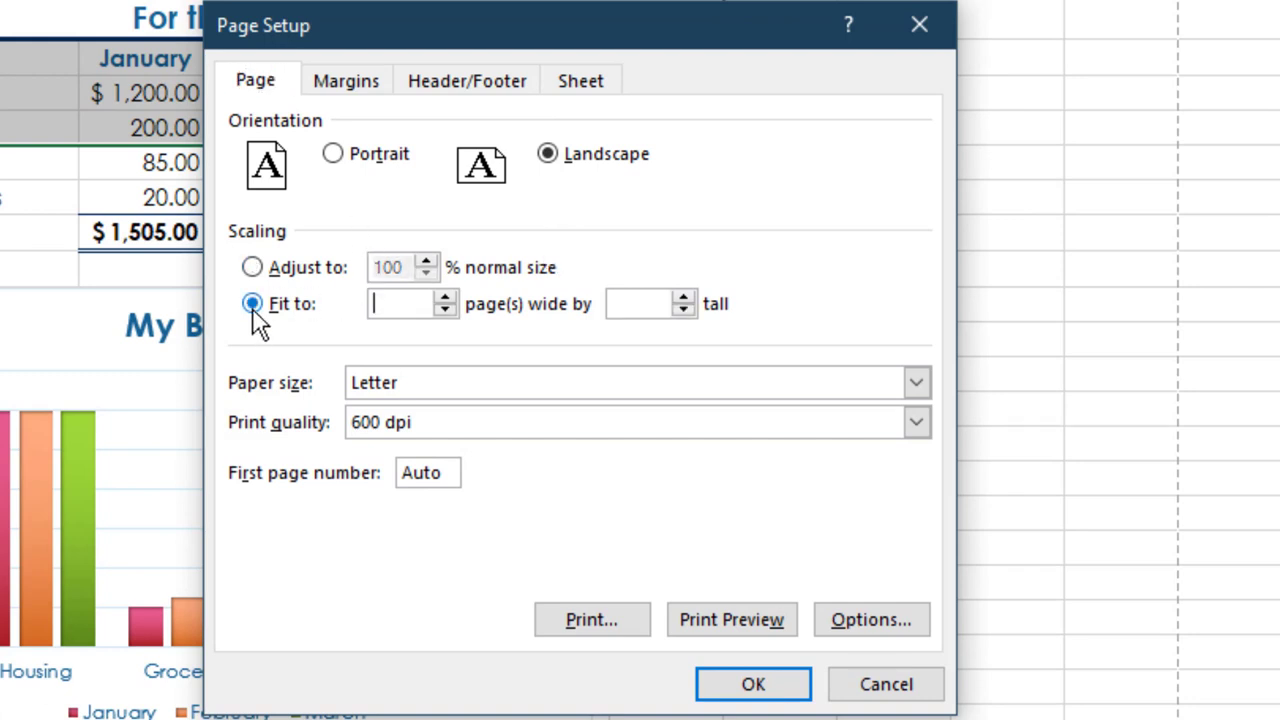
click(444, 297)
click(683, 297)
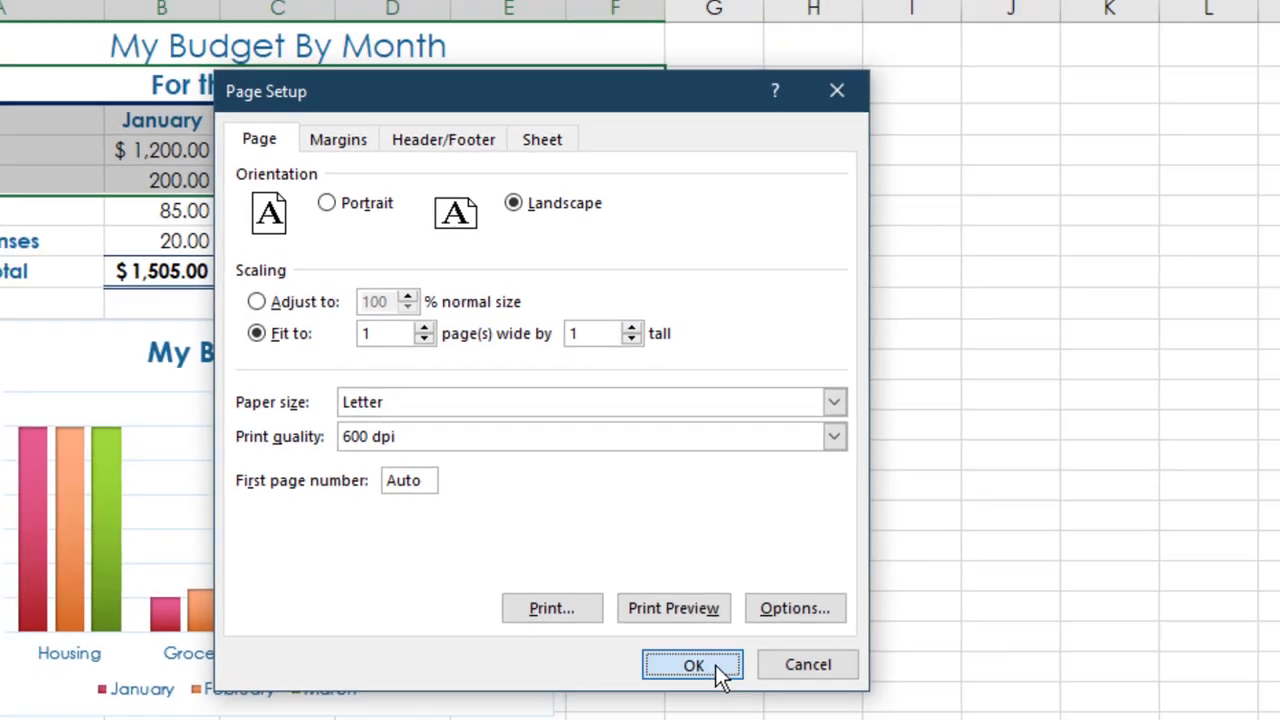
click(753, 686)
click(429, 43)
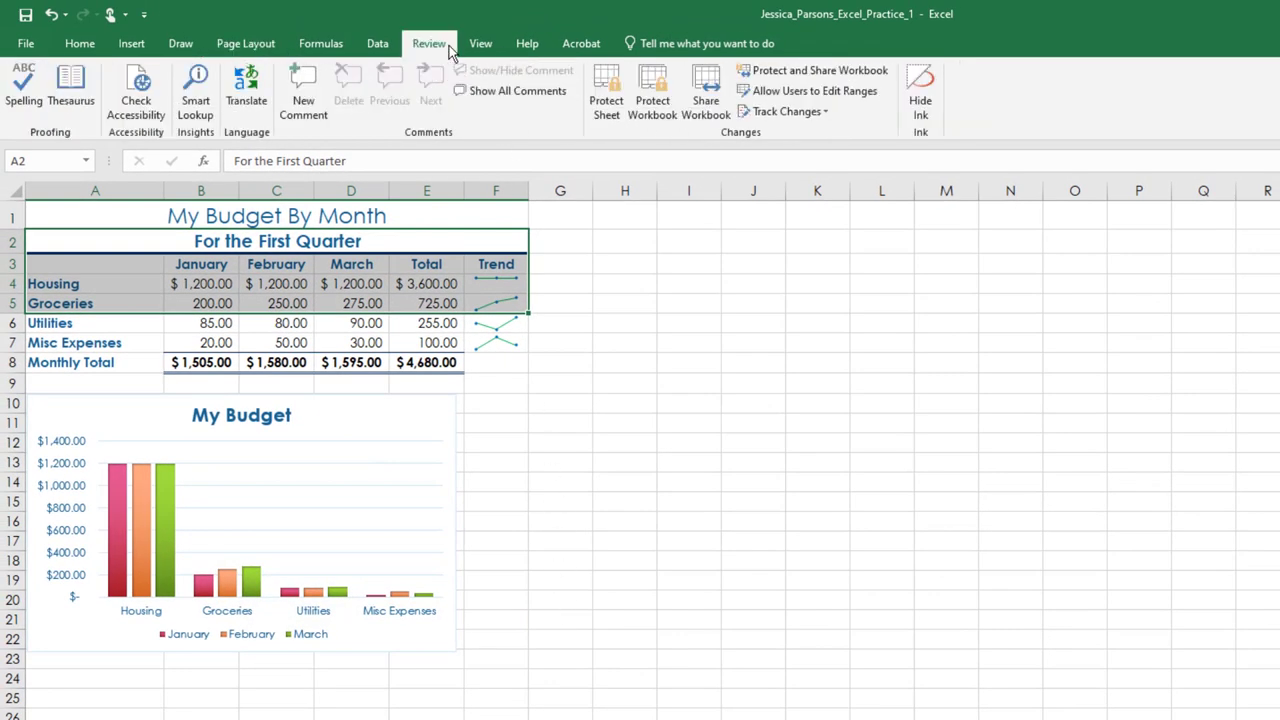
click(23, 88)
click(860, 543)
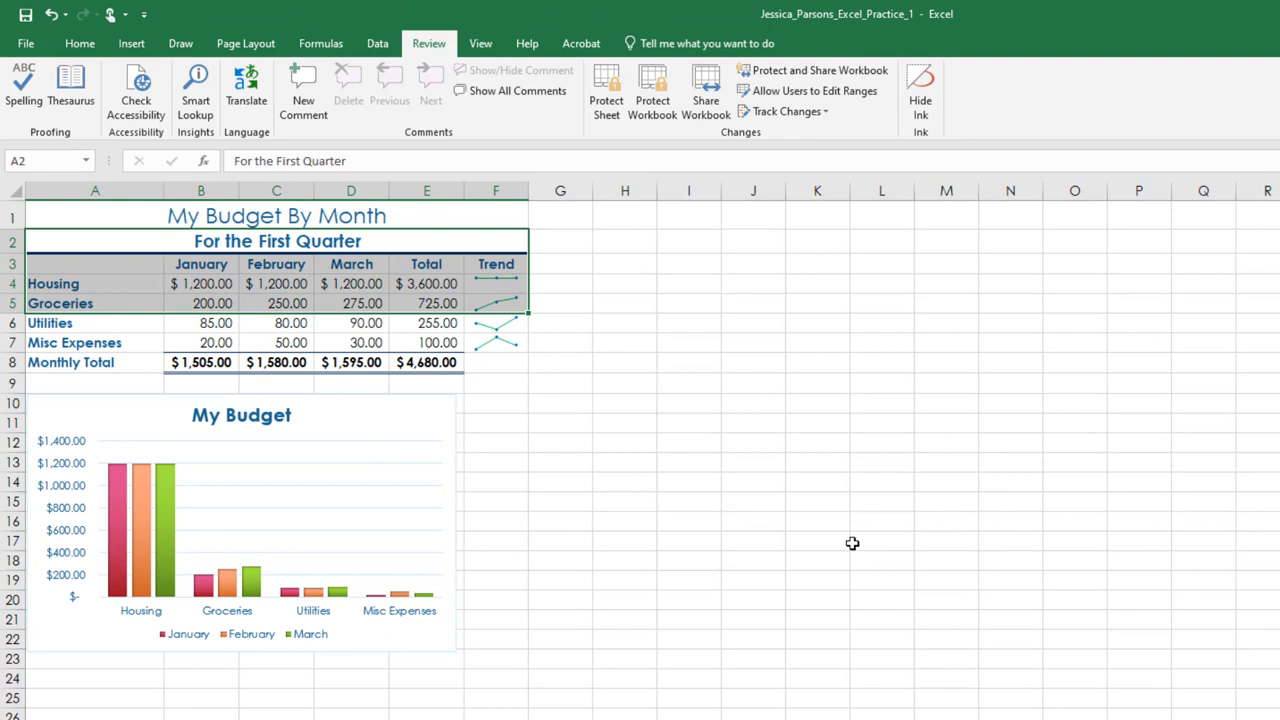